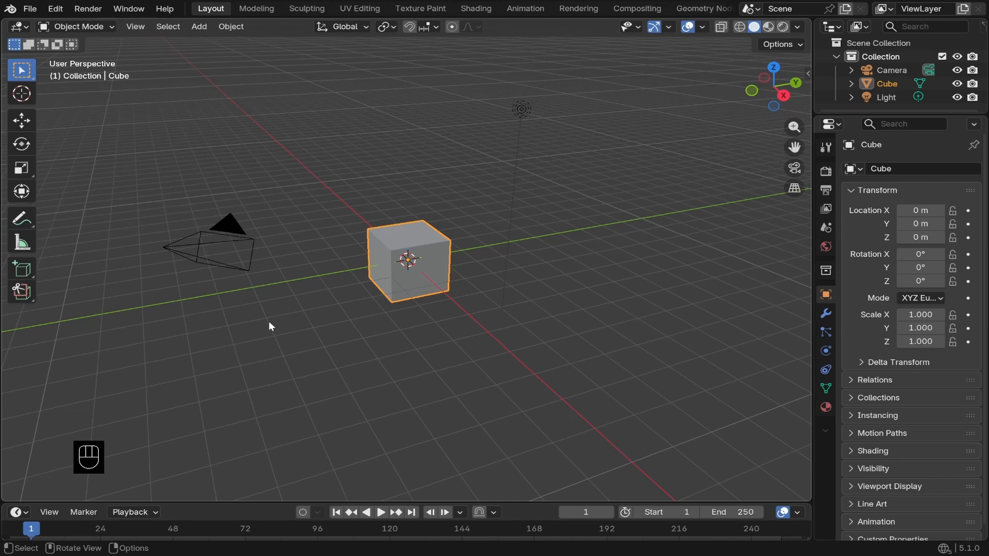
- Delete the default camera, cube and light from the scene
key("a")
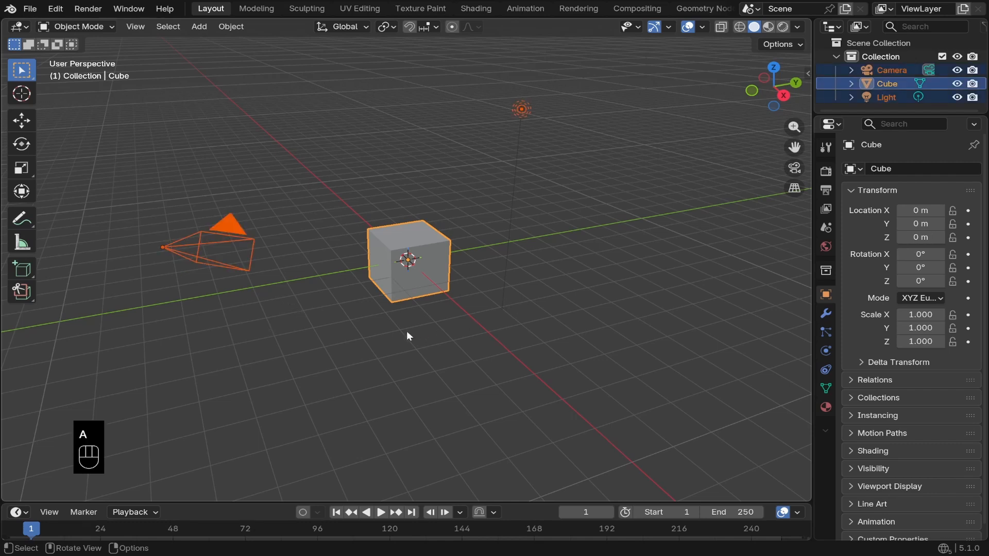
key("x")
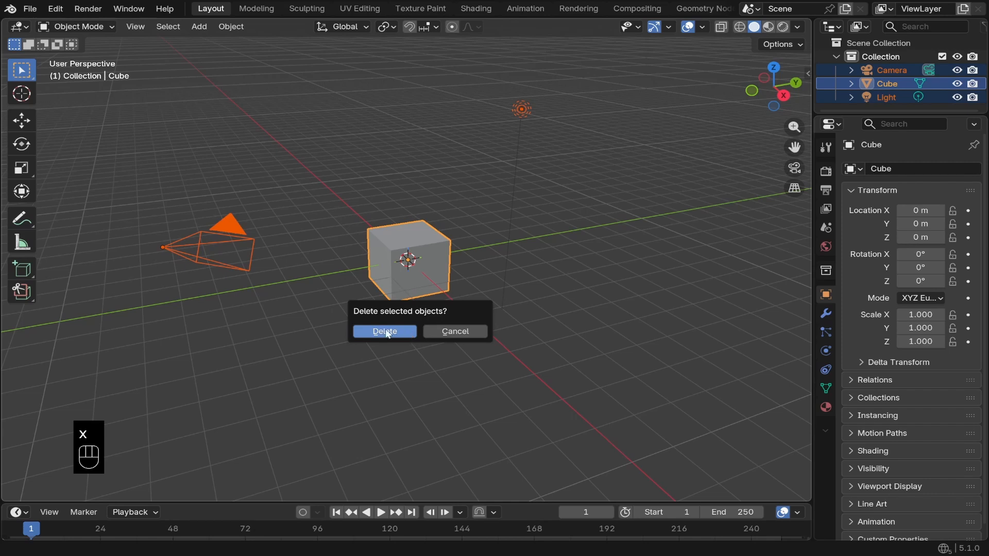
left_click(392, 333)
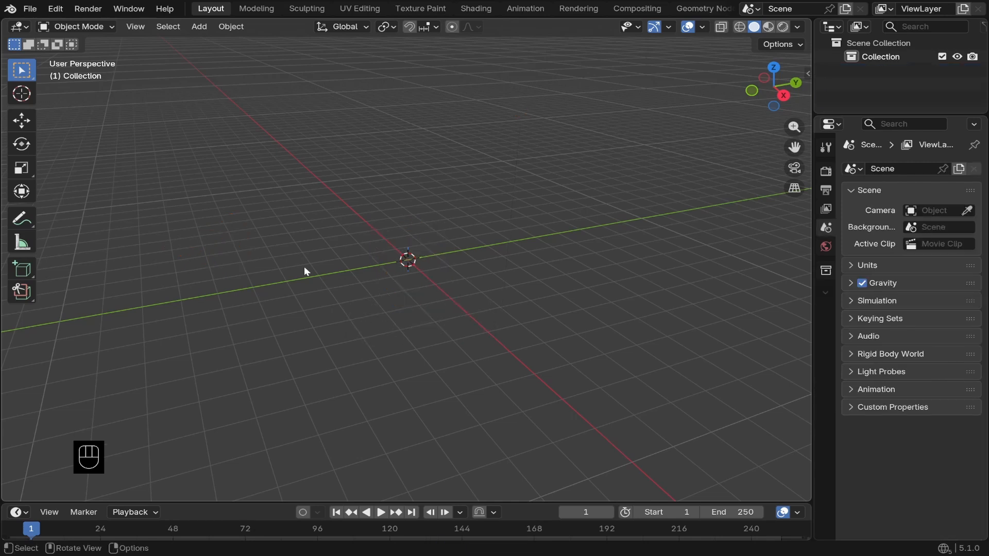
- Add a cylinder mesh at the world origin of the empty scene
left_click(198, 26)
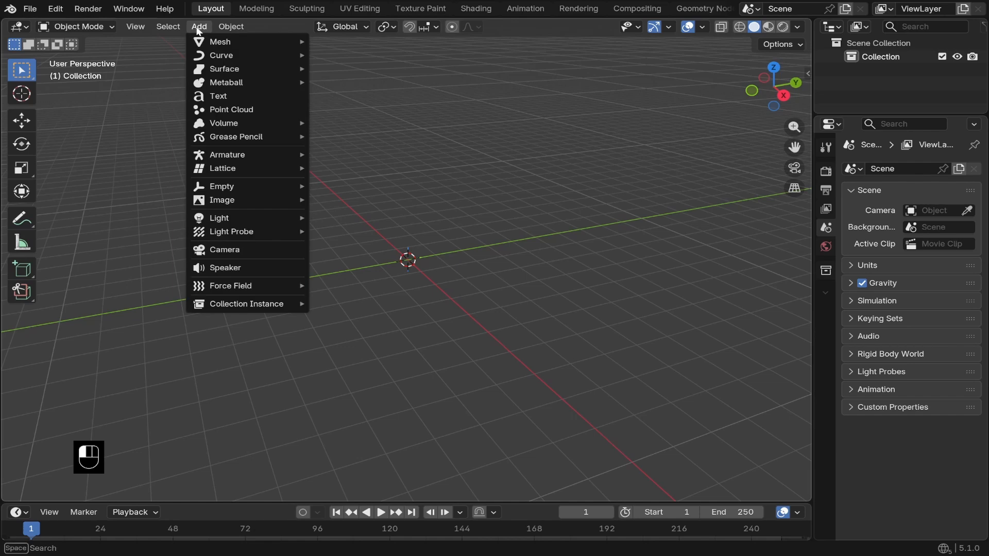
mouse_move(211, 42)
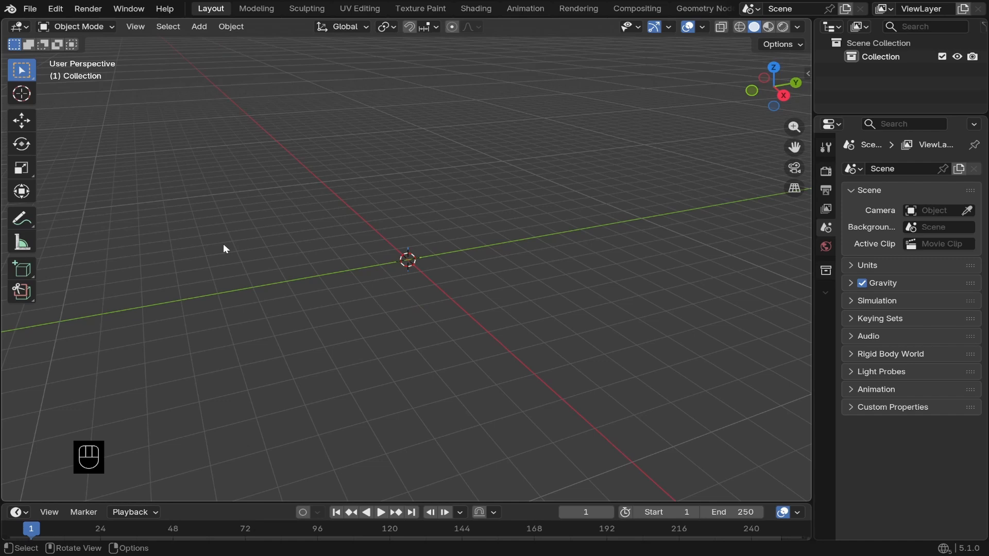
key("shift+a")
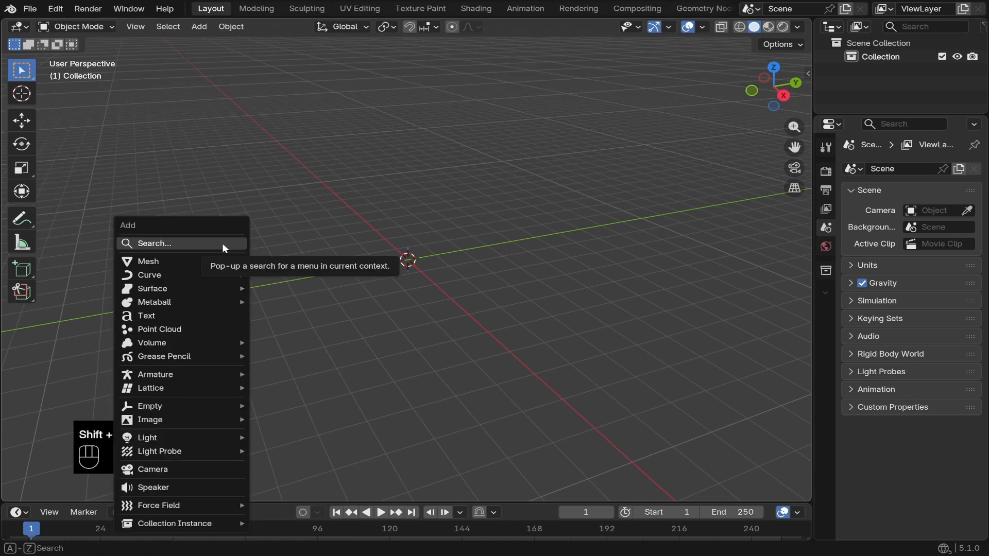
left_click_drag(193, 227, 240, 197)
mouse_move(224, 232)
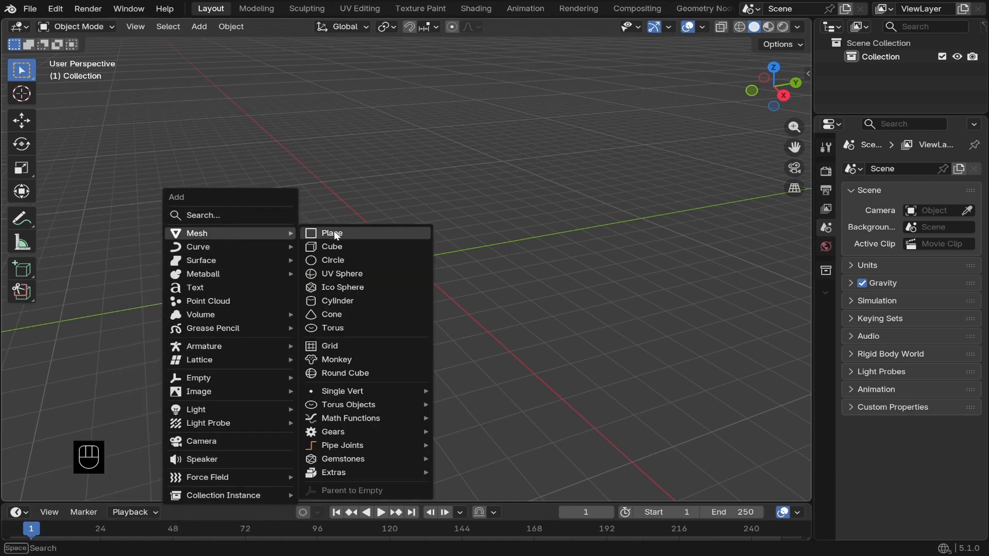
left_click(339, 299)
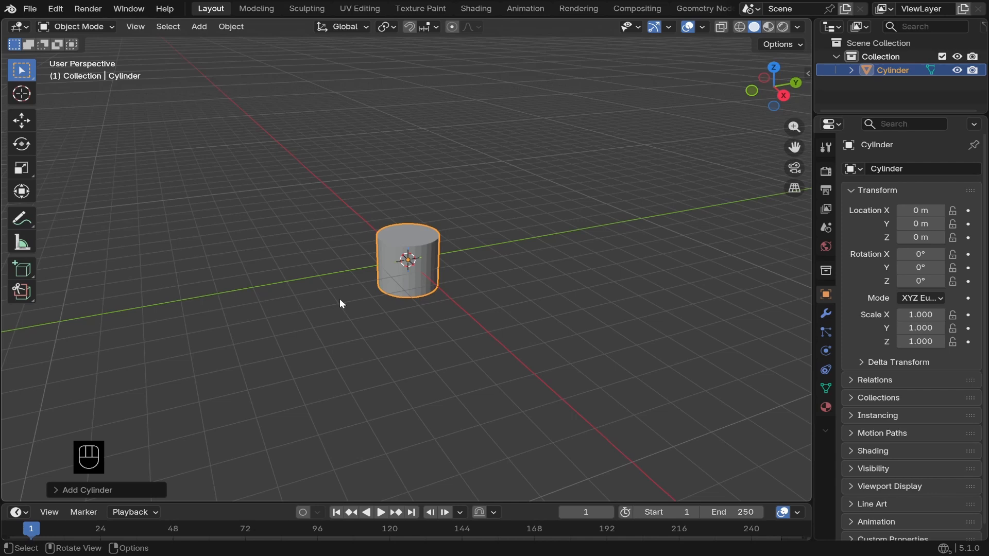
- Set the new cylinder's vertex count to 8
left_click(55, 490)
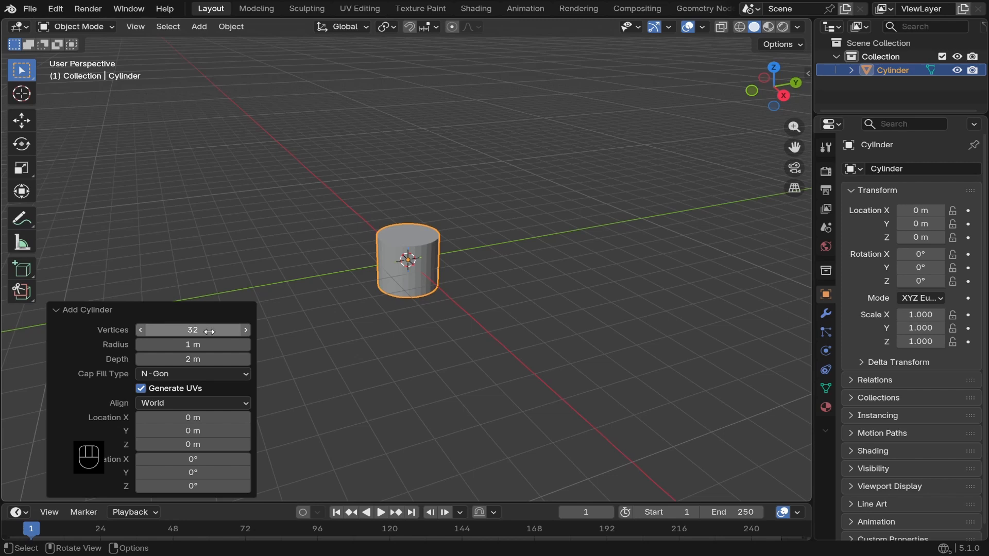
left_click(193, 329)
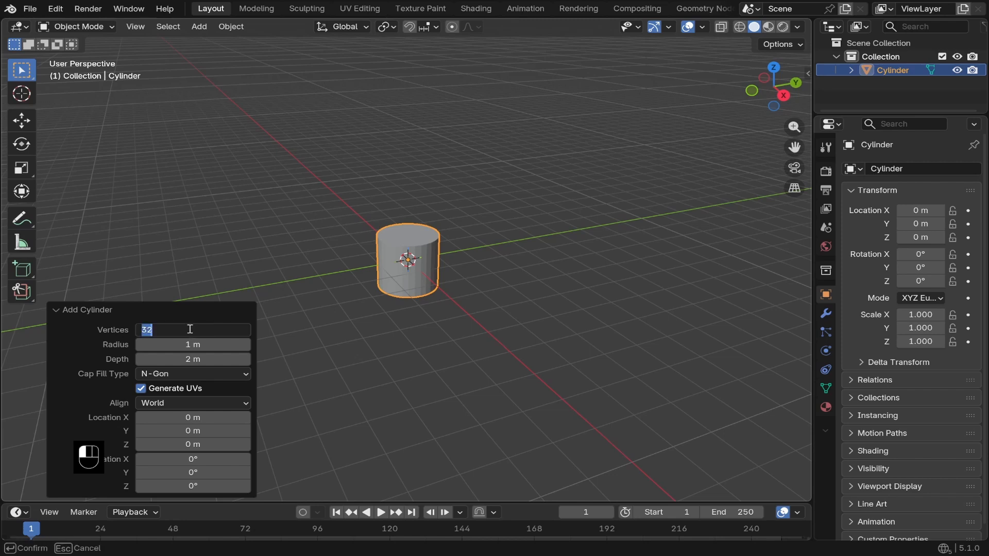
key("BackSpace")
type("8")
key("Return")
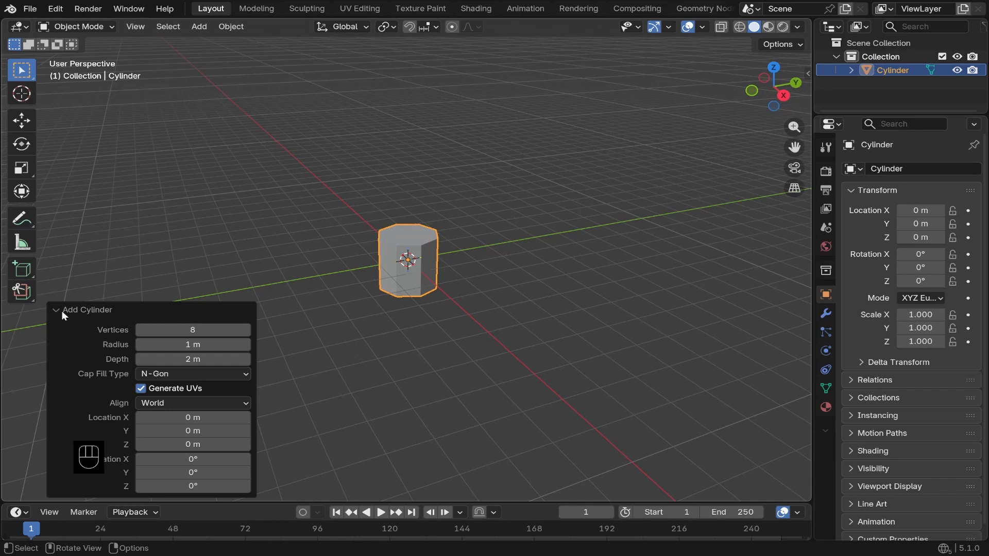
left_click(60, 310)
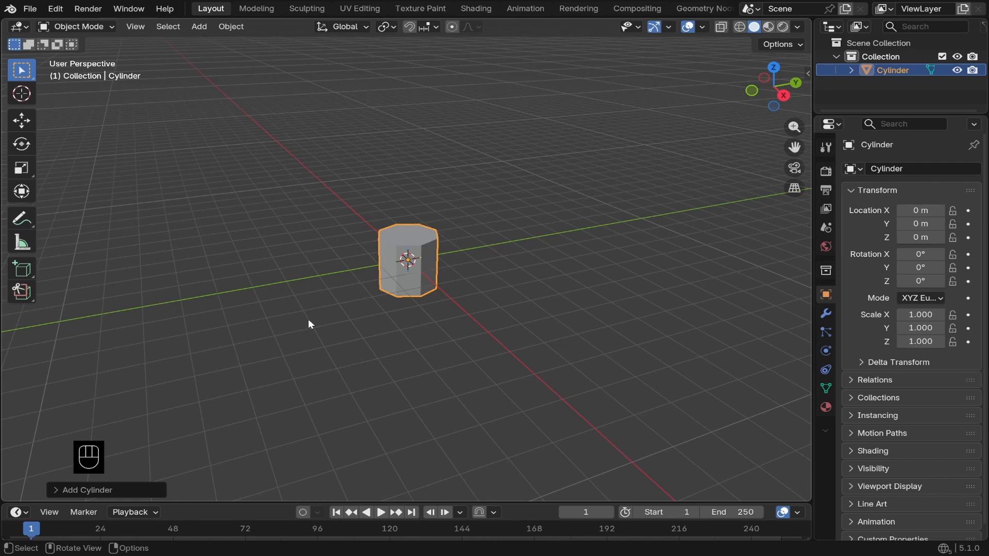
- In front view, move all of the cylinder's geometry up 1 m along Z in Edit Mode, leaving its origin in place
key("KP_1")
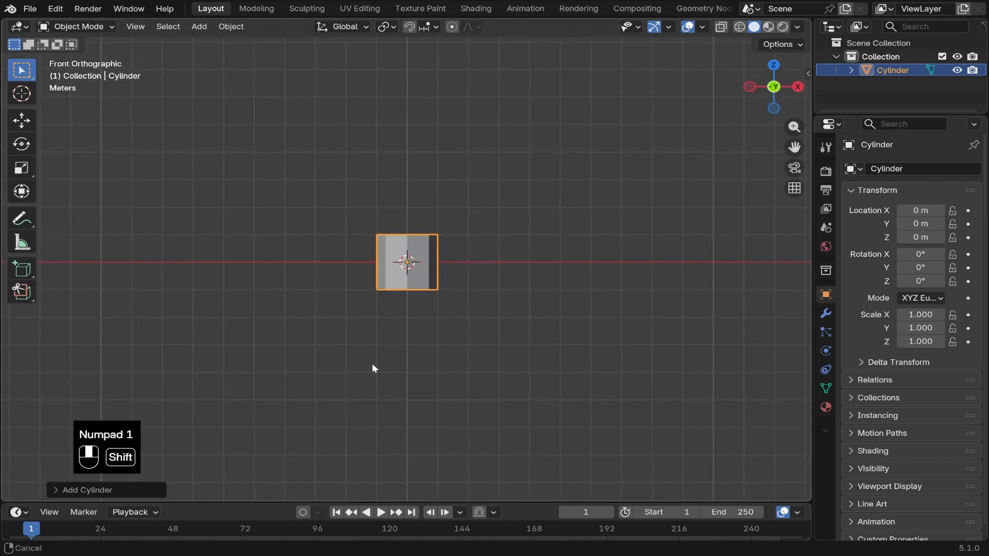
middle_click_drag(373, 369, 373, 45, "shift")
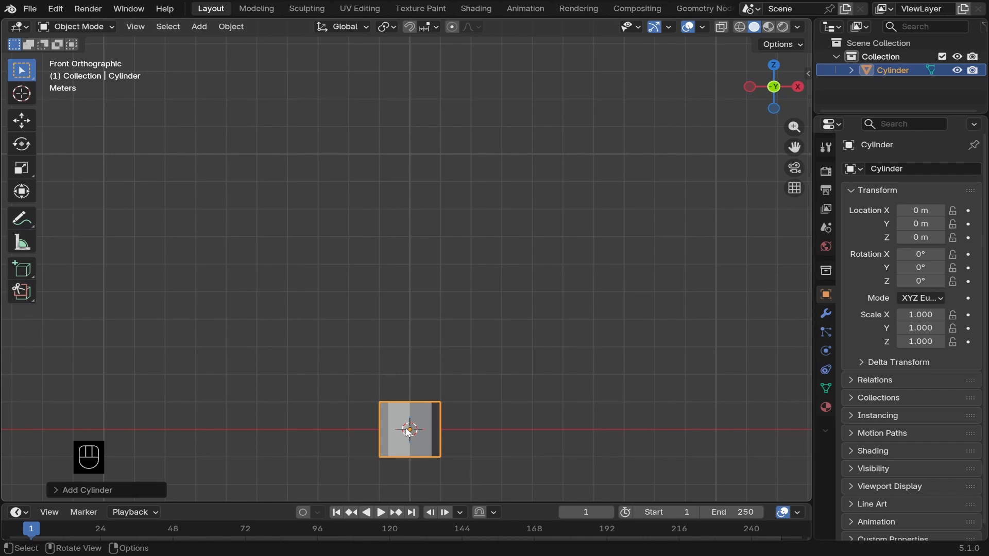
key("Tab")
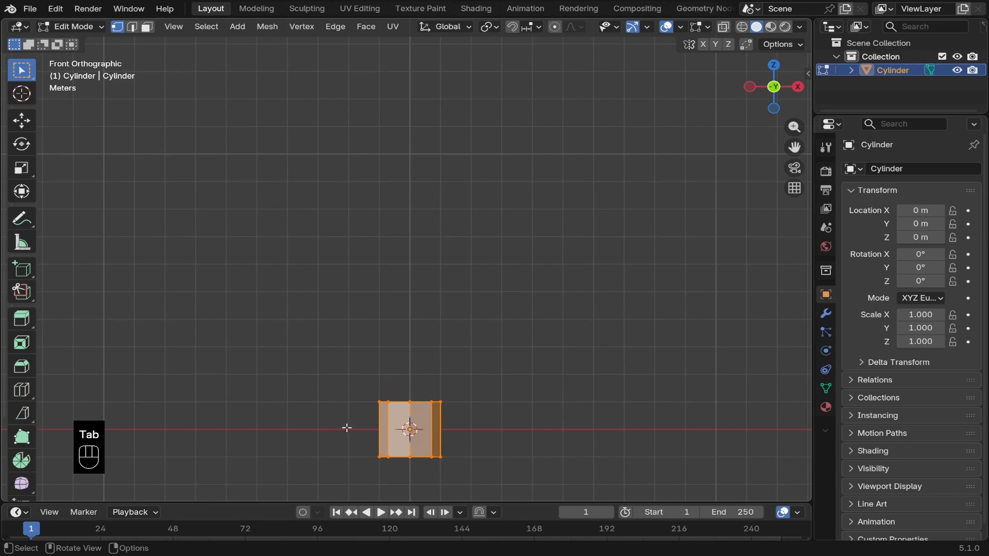
key("g")
key("z")
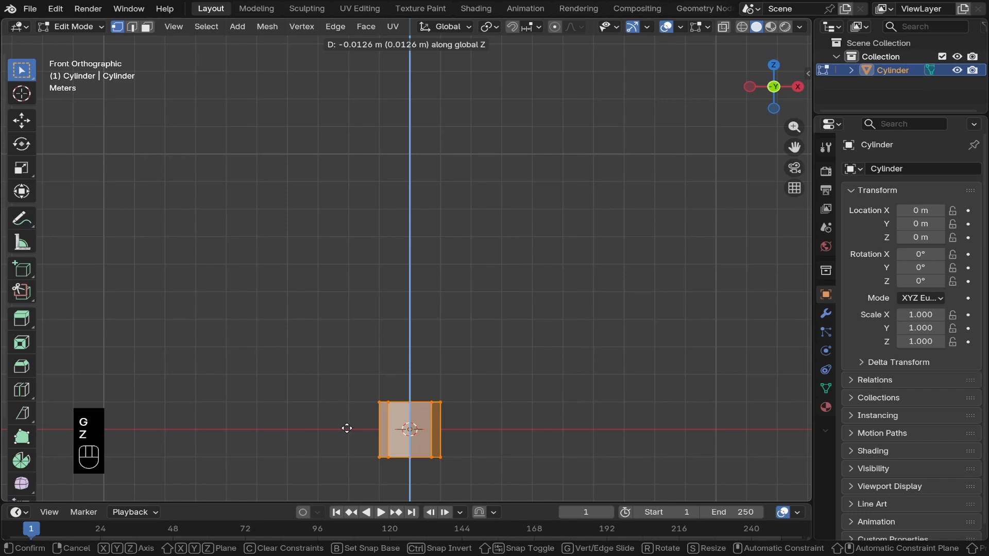
key("KP_1")
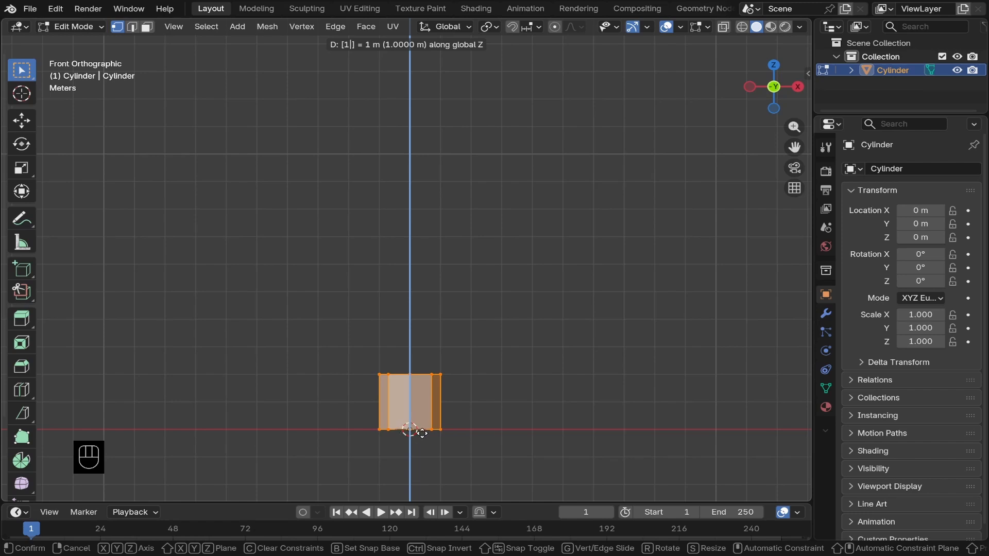
key("Tab")
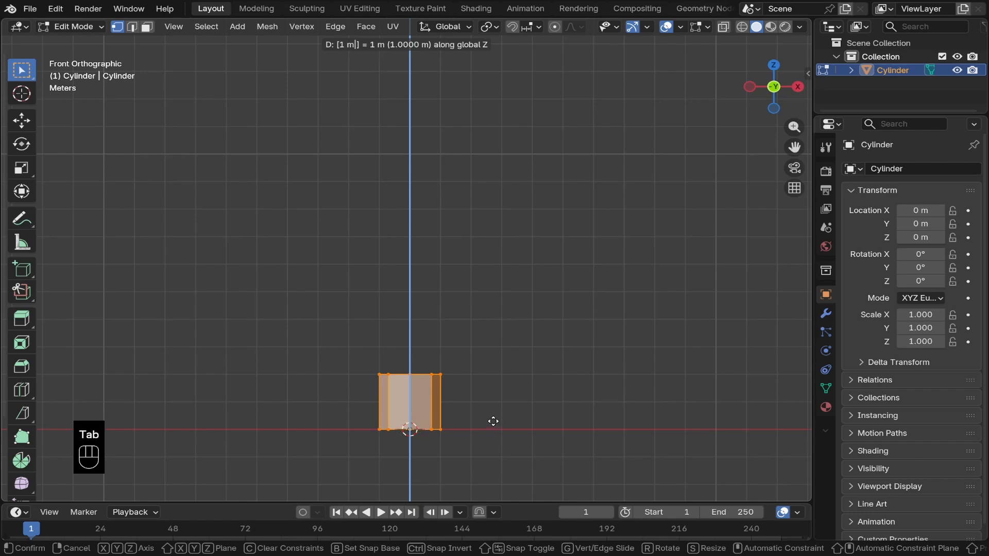
left_click(484, 410)
key("Tab")
- Scale the cylinder along the Z axis to about 7 times its height
key("s")
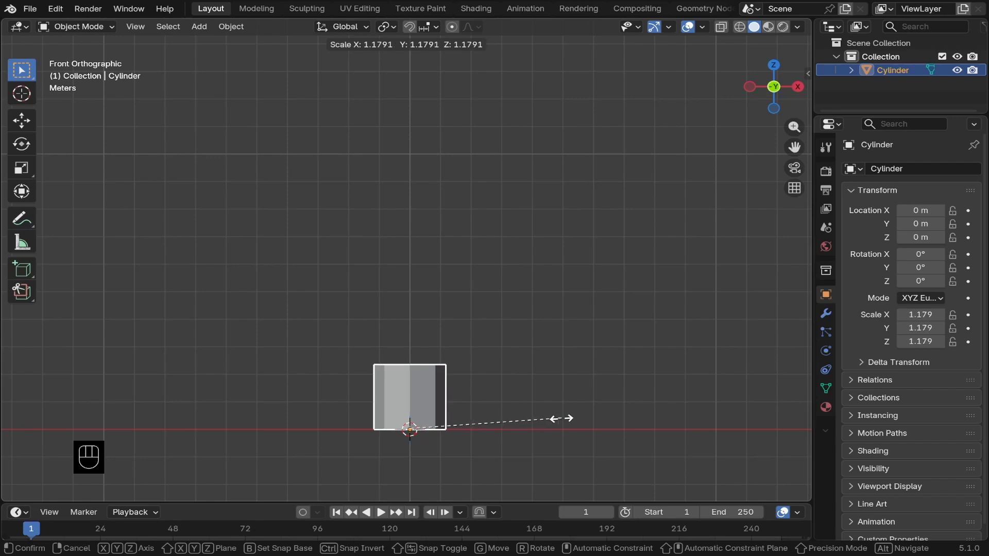
key("z")
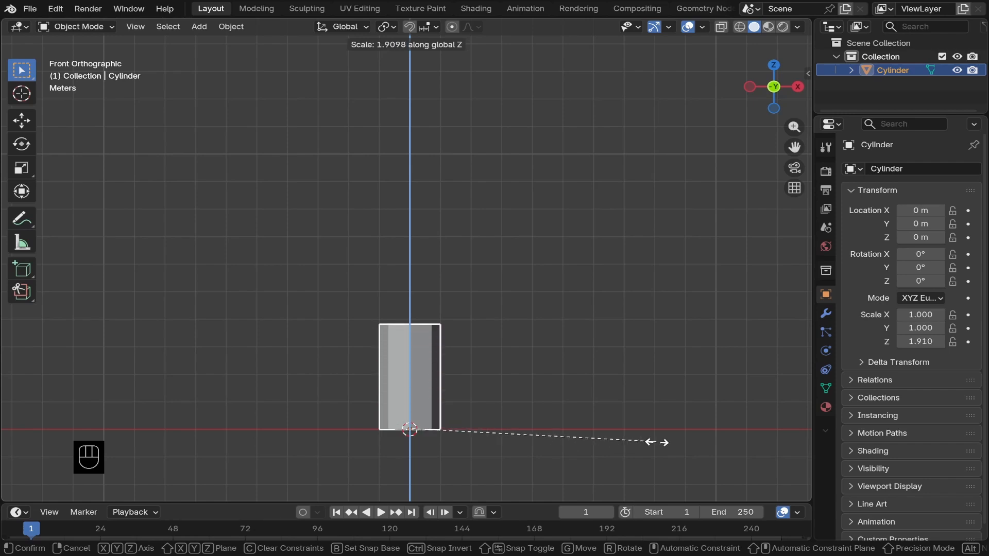
left_click(508, 419)
- Taper the column by scaling its top edge loop down to about 0.15 in Edit Mode
middle_click_drag(174, 309, 190, 360, "shift")
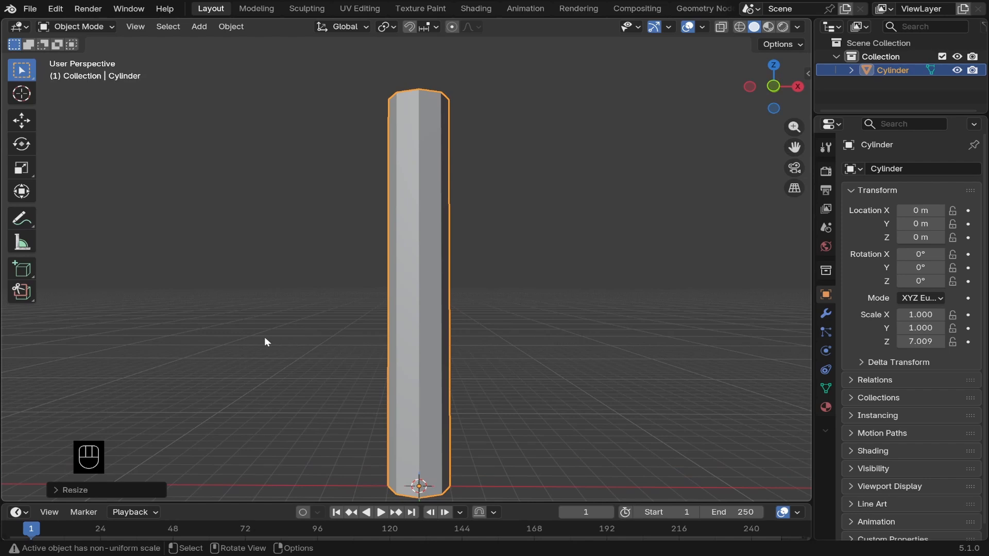
middle_click_drag(265, 342, 319, 363)
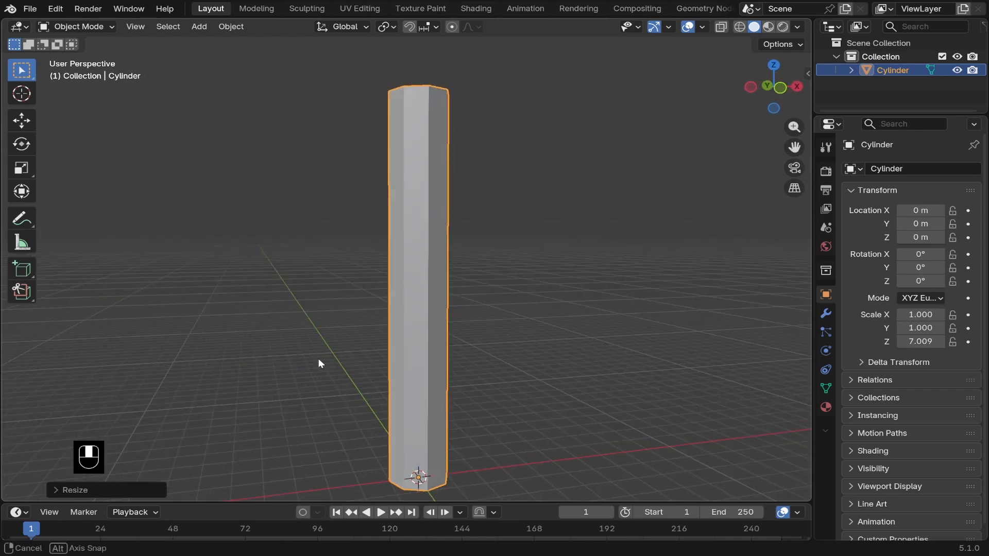
middle_click_drag(320, 363, 285, 206)
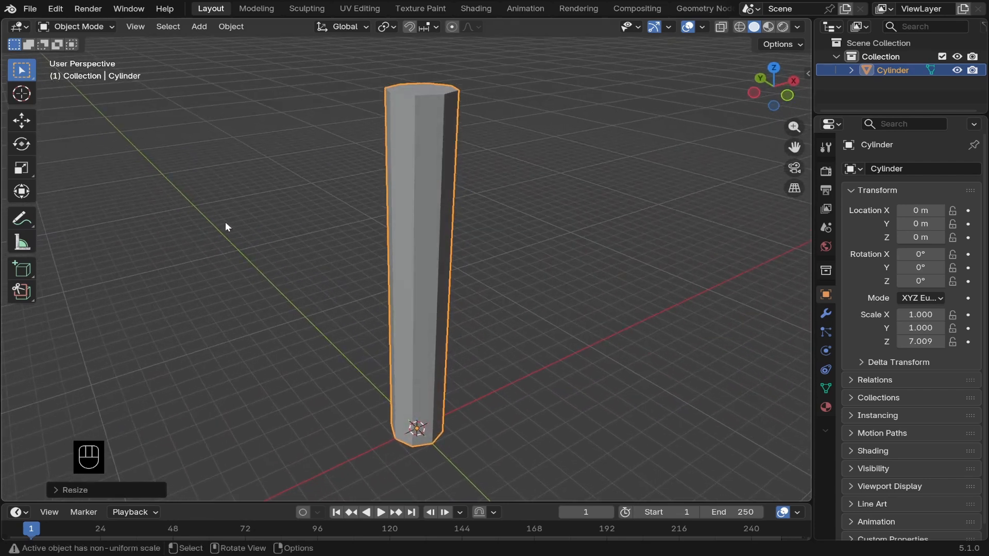
key("Tab")
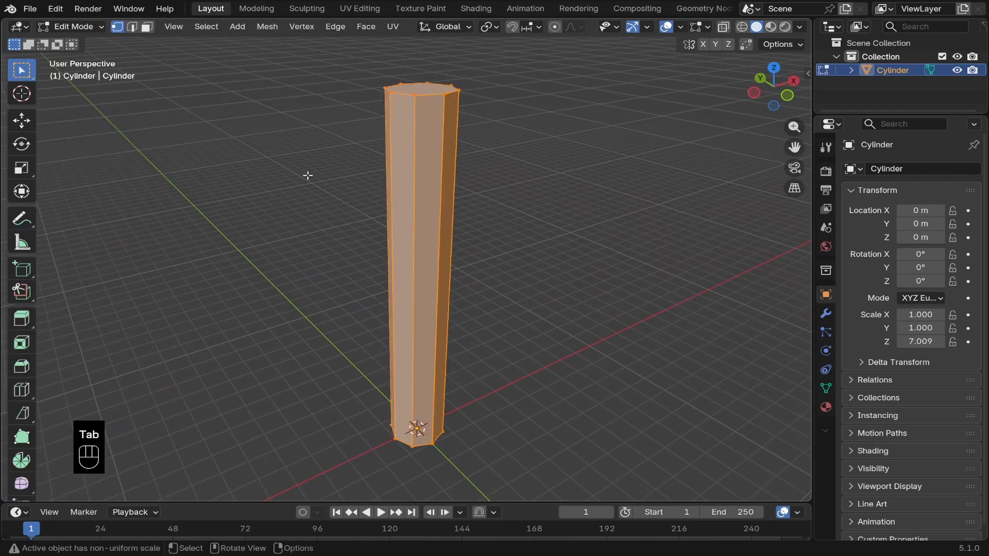
left_click(423, 94, "alt")
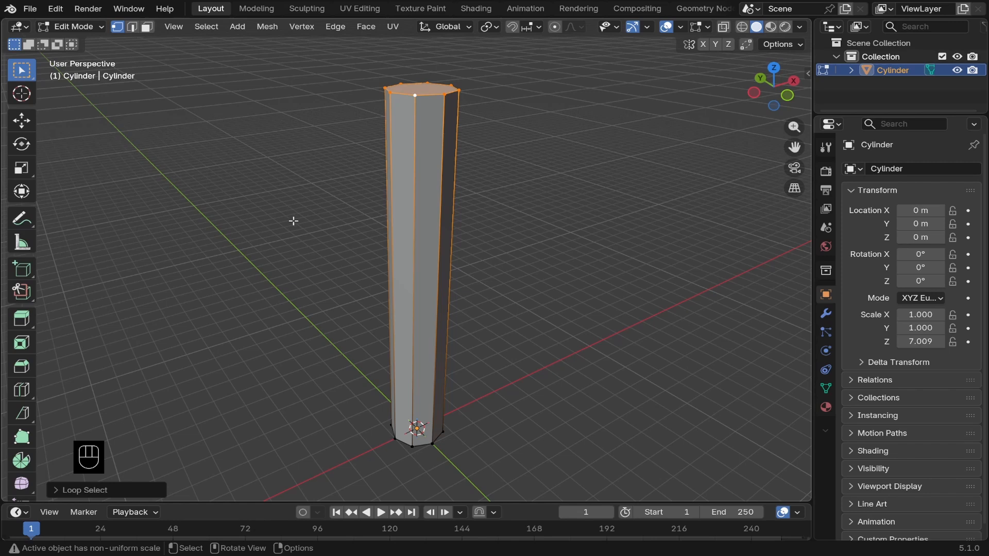
key("s")
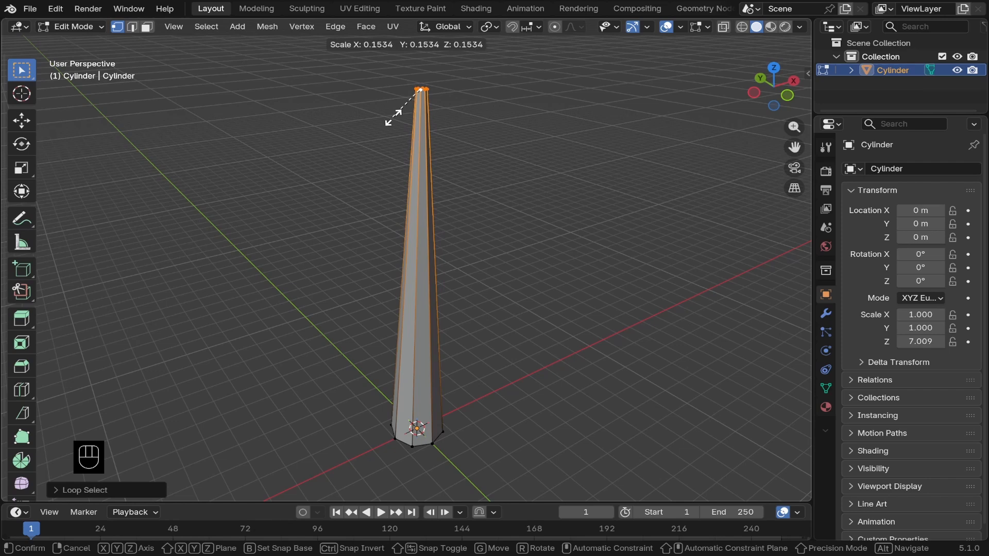
left_click(393, 118)
middle_click_drag(387, 141, 351, 165)
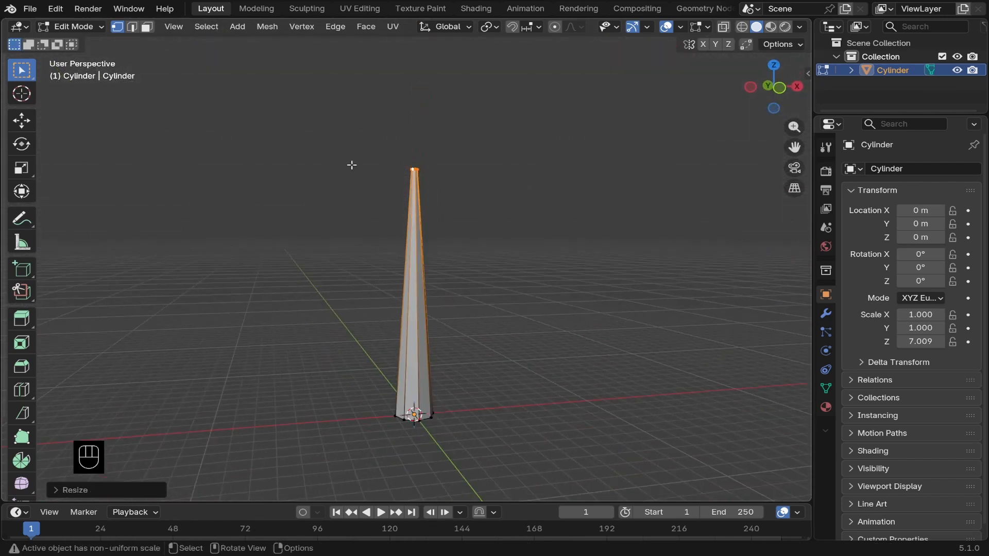
scroll(352, 165, "down", 2)
scroll(330, 251, "up", 2)
key("Tab")
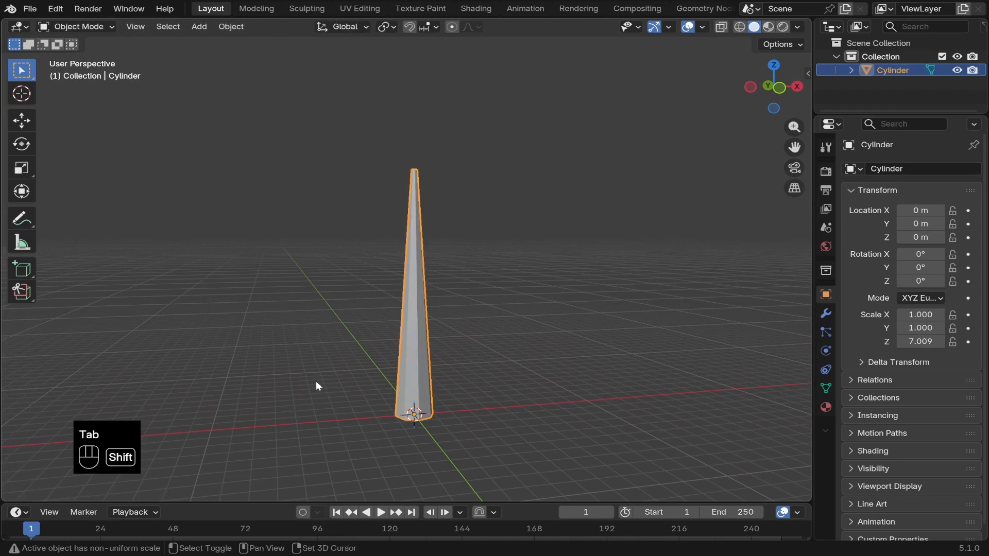
- Add three evenly spaced horizontal loop cuts along the tapered column
middle_click_drag(316, 384, 350, 363, "shift")
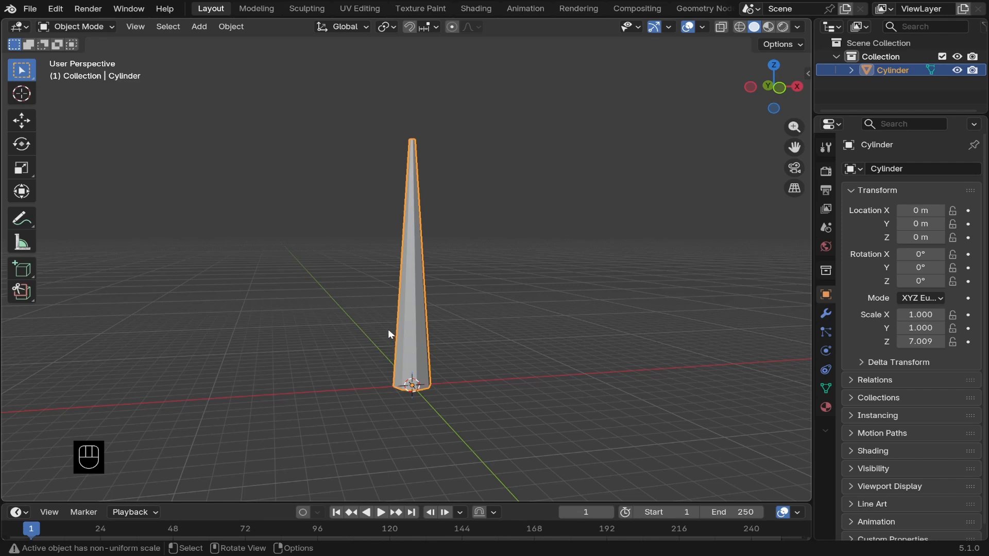
key("Tab")
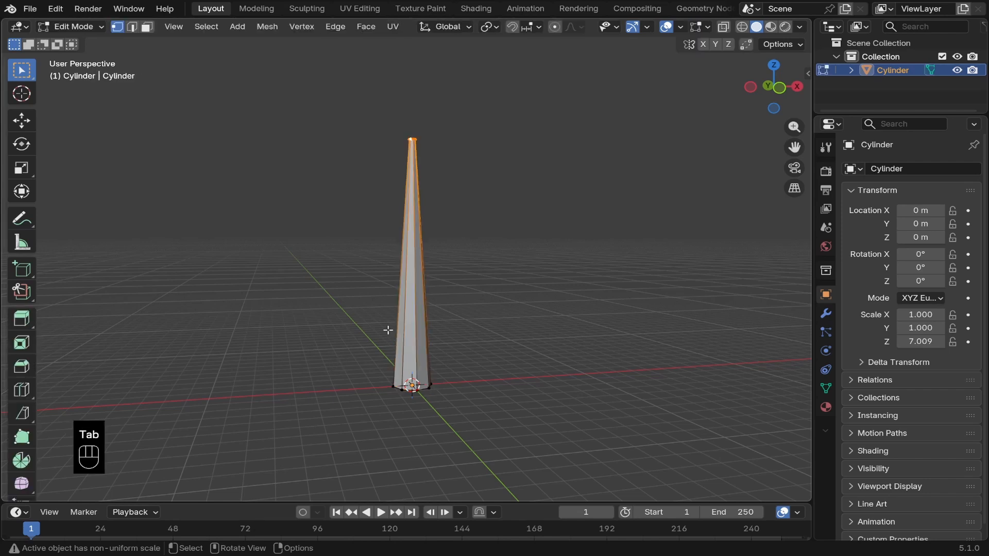
key("ctrl+r")
scroll(388, 330, "up", 2)
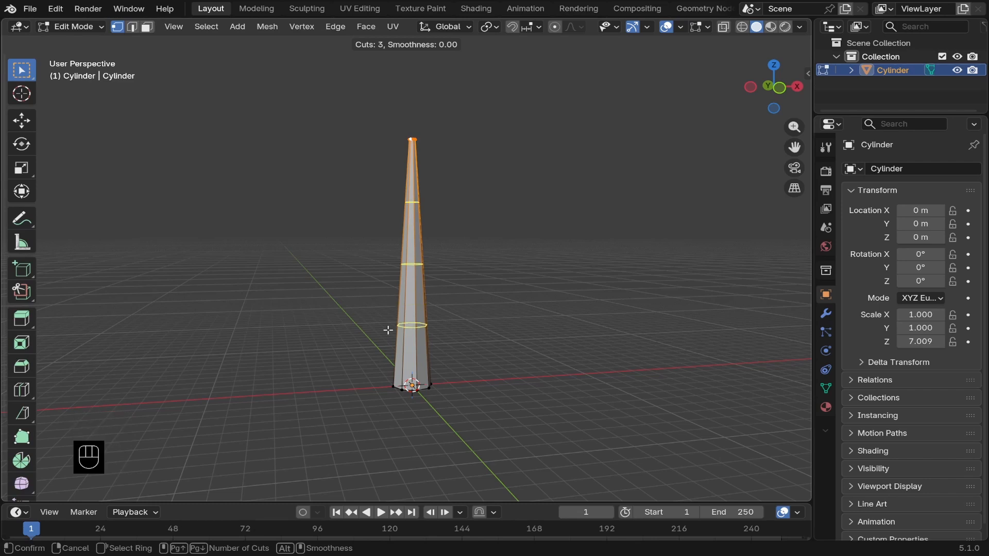
left_click(388, 329)
left_click(388, 329)
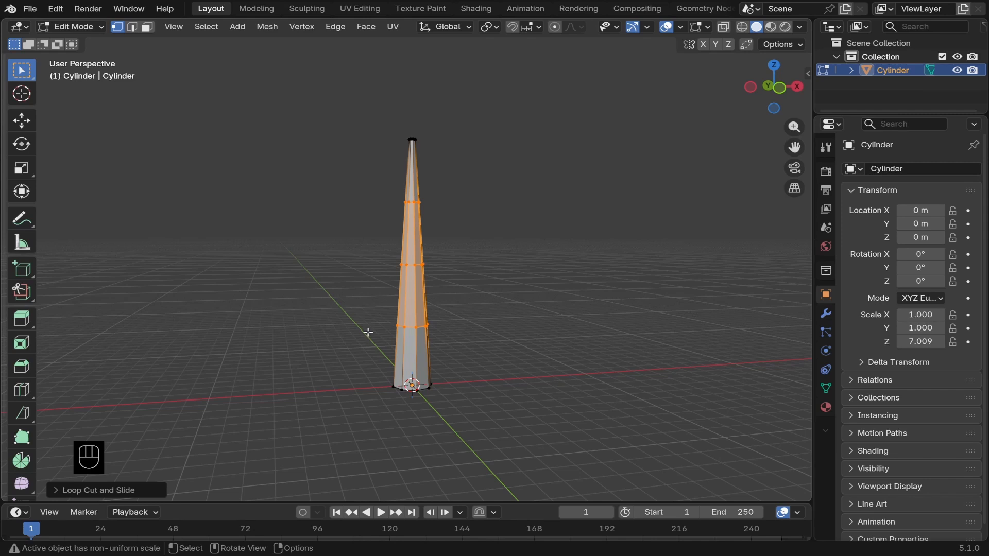
- Enable proportional editing and select the middle horizontal edge loop of the tapered column
left_click(555, 26)
scroll(416, 274, "up", 3)
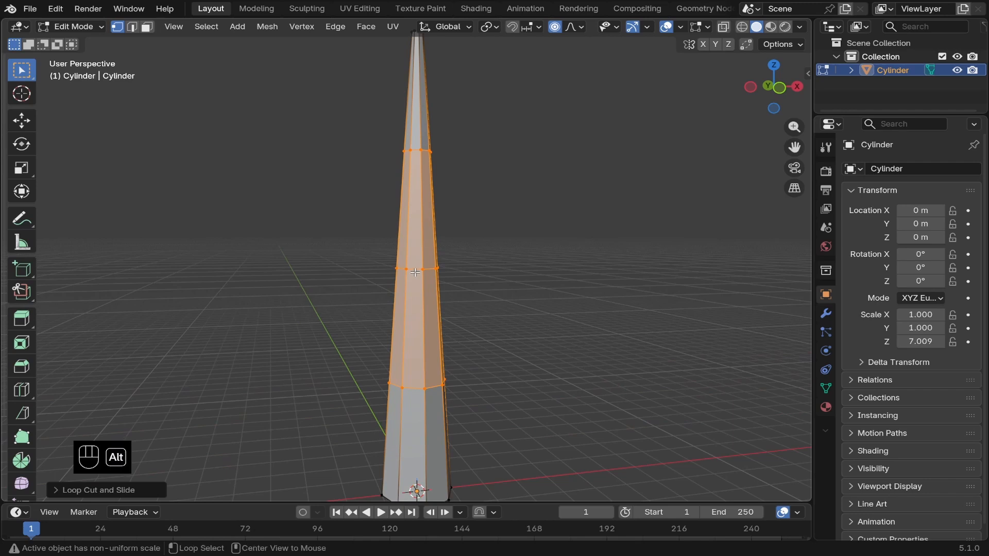
left_click(416, 272, "alt")
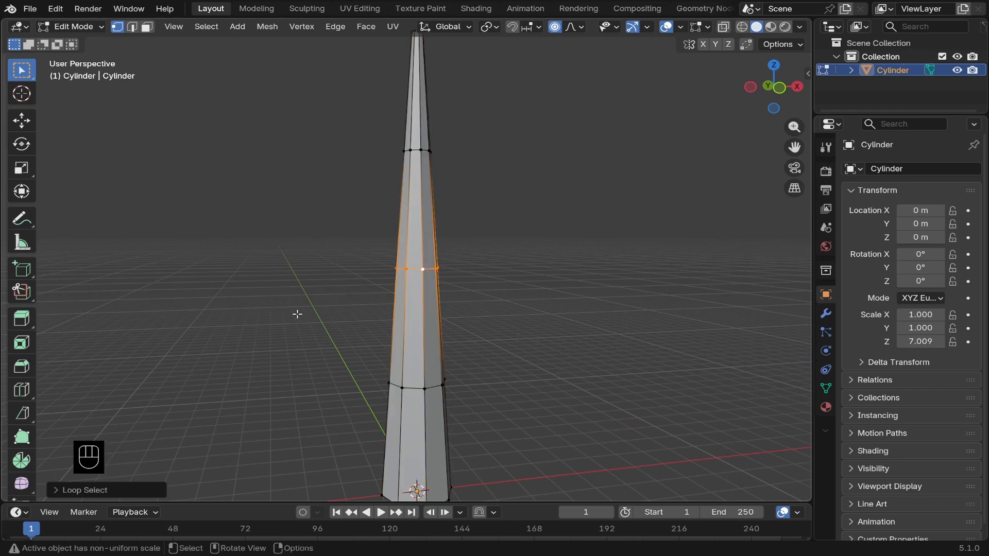
key("g")
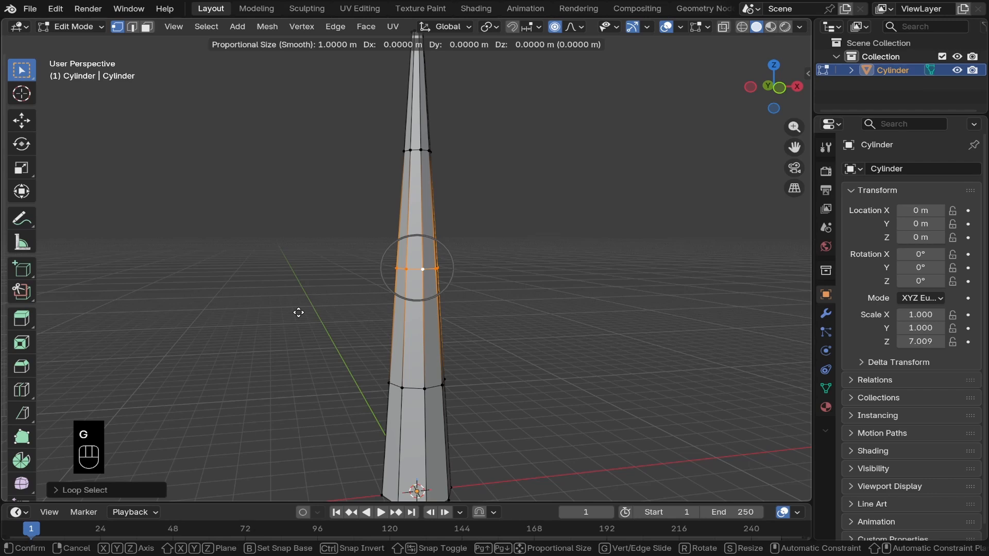
scroll(298, 313, "down", 17)
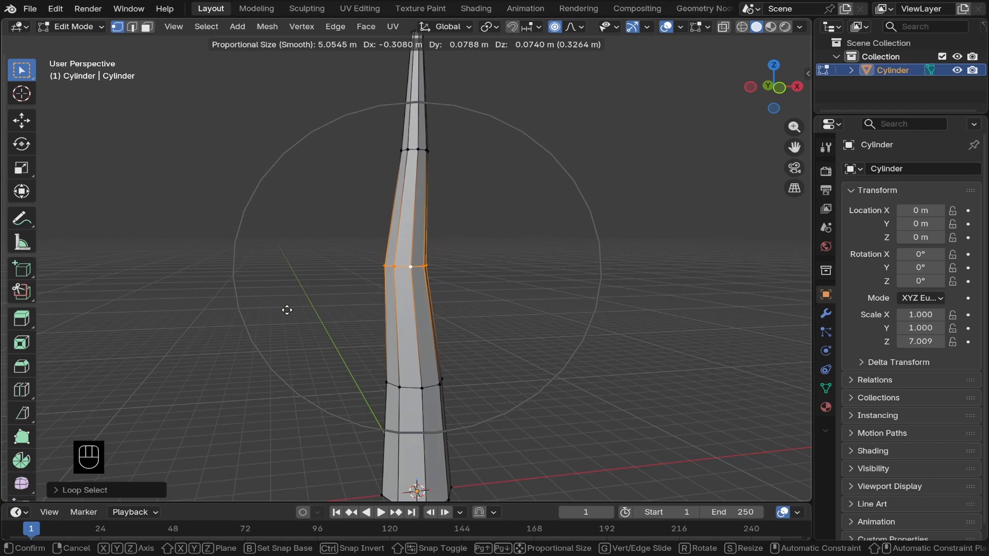
right_click(288, 309)
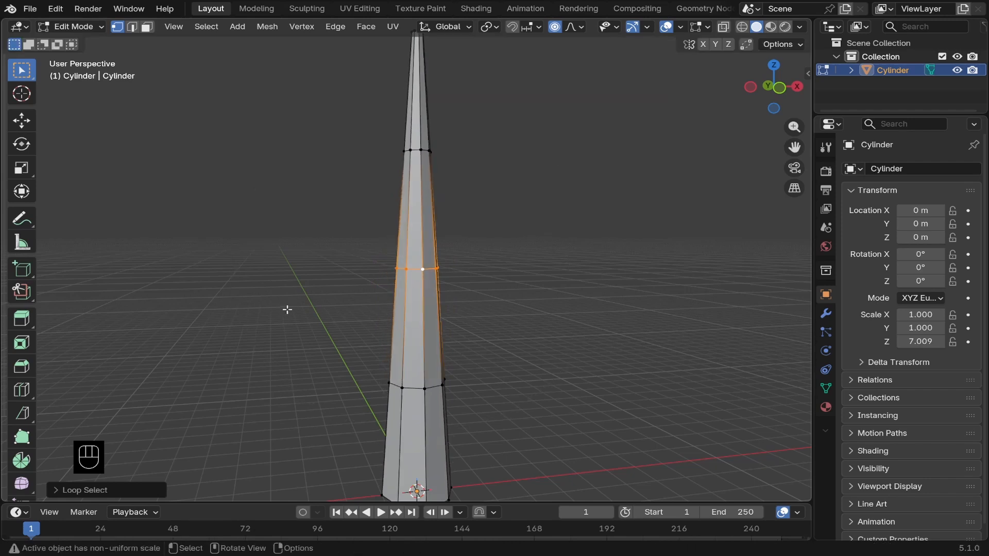
- Shift the middle edge loop about 0.17 m sideways, mainly along X, using smooth proportional falloff with a radius of about 4.6 m
key("g")
scroll(288, 310, "up", 6)
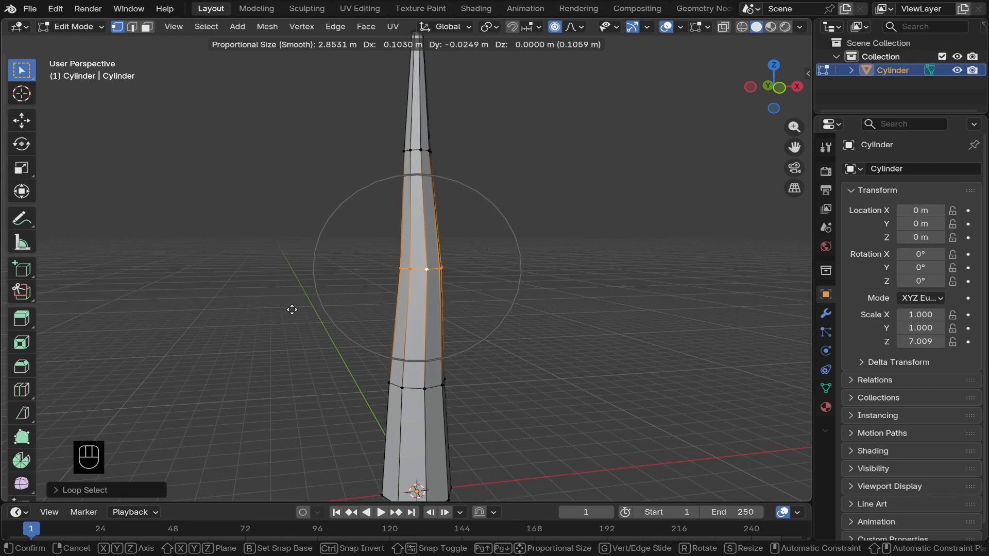
scroll(288, 310, "down", 4)
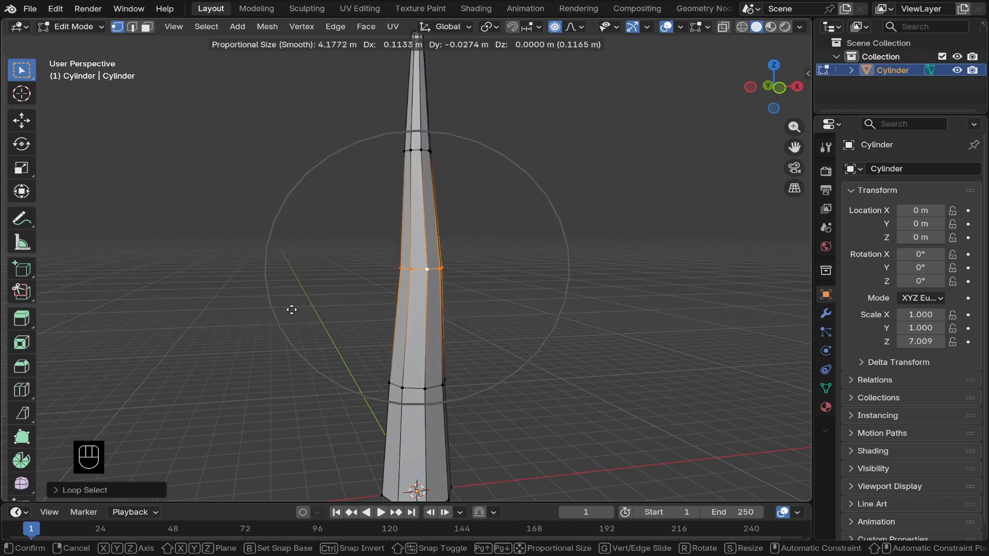
scroll(291, 309, "down", 1)
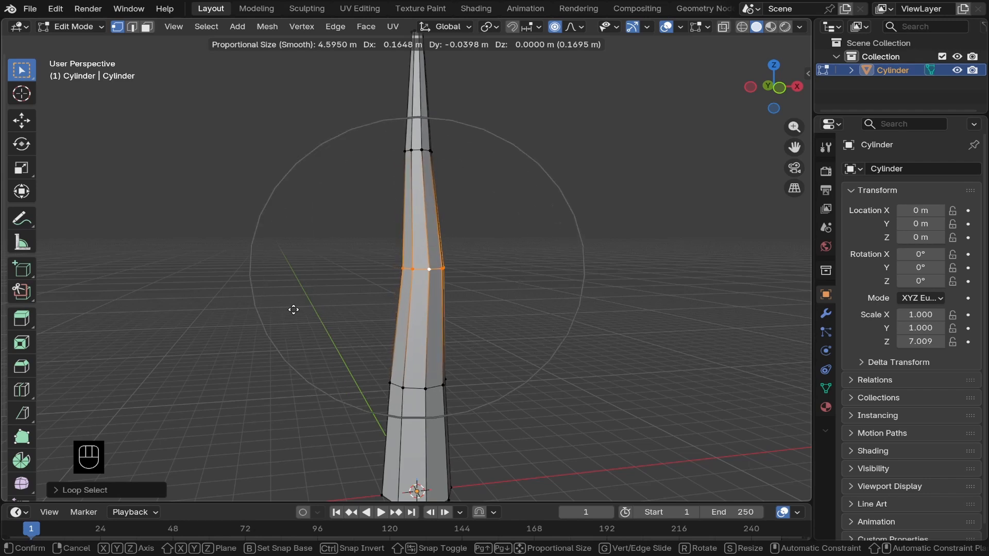
left_click(293, 309)
- Turn off proportional editing and move the lowest loop cut down along Z to just above the column's base
scroll(293, 307, "down", 3)
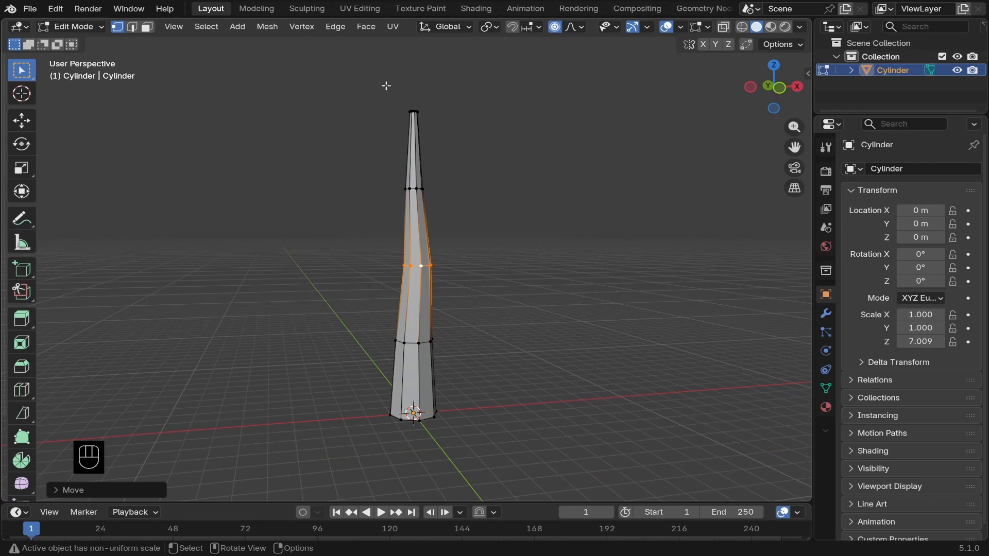
left_click(412, 344, "alt")
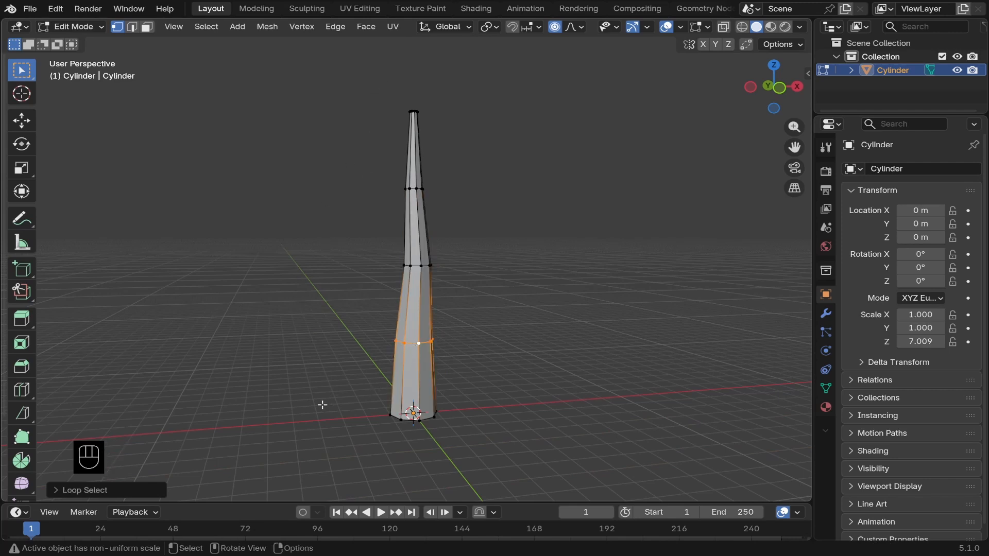
key("o")
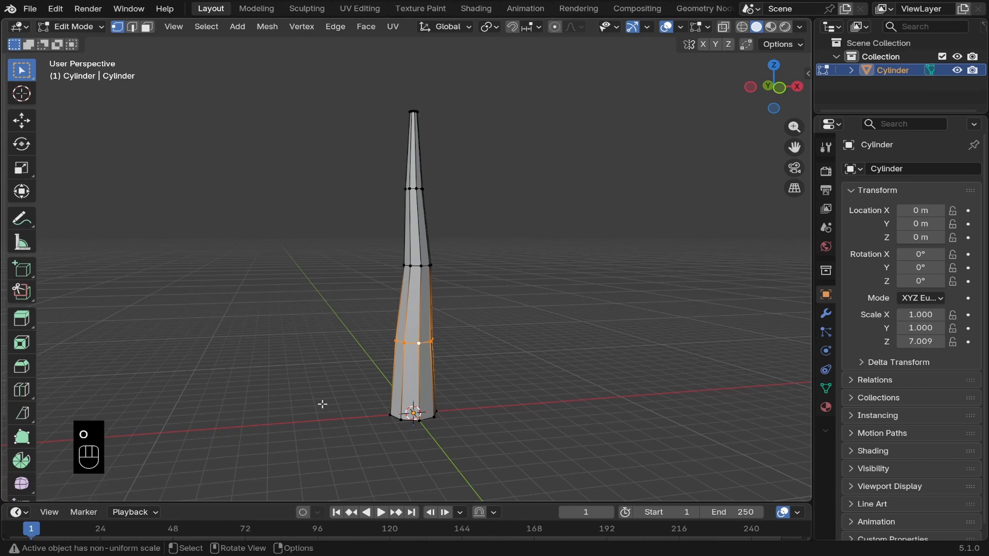
key("g")
key("z")
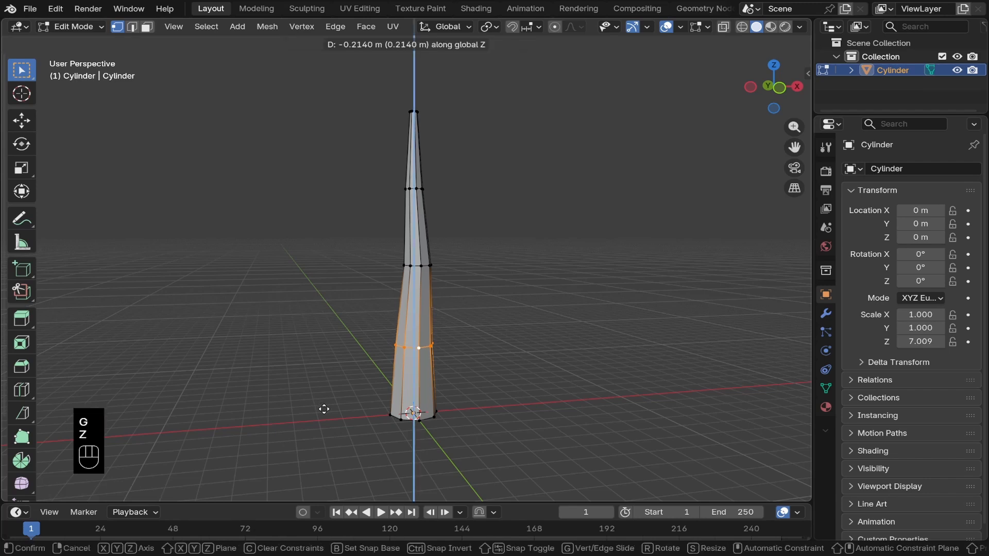
left_click(327, 443)
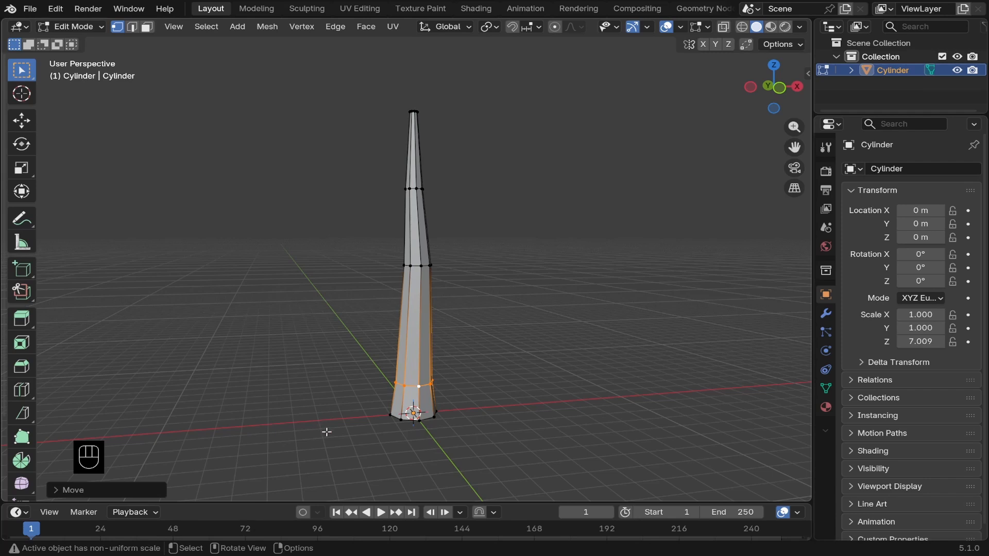
- Tilt the lowered edge loop by rotating it about 32° in the current view, and return to Object Mode
middle_click_drag(331, 428, 329, 379, "shift")
scroll(330, 378, "up", 4)
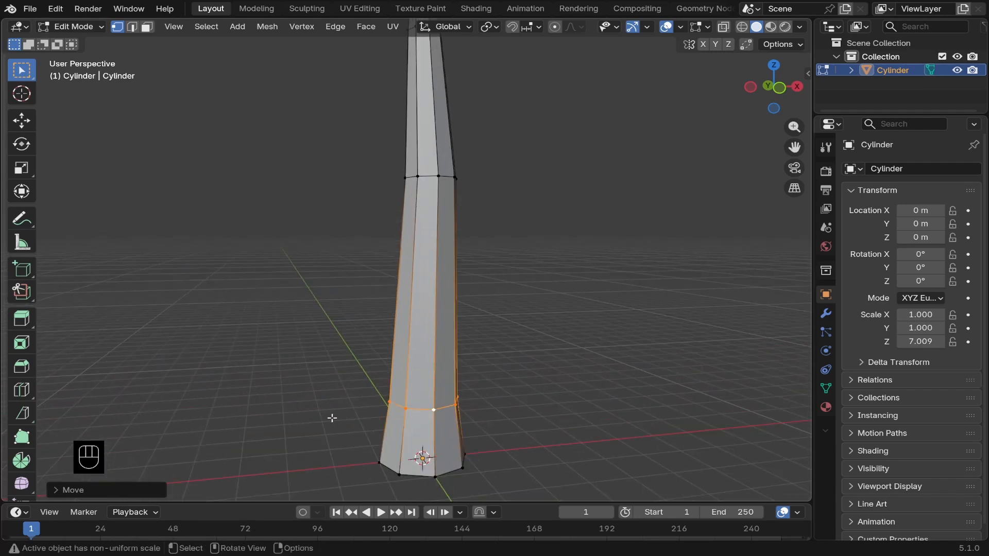
key("r")
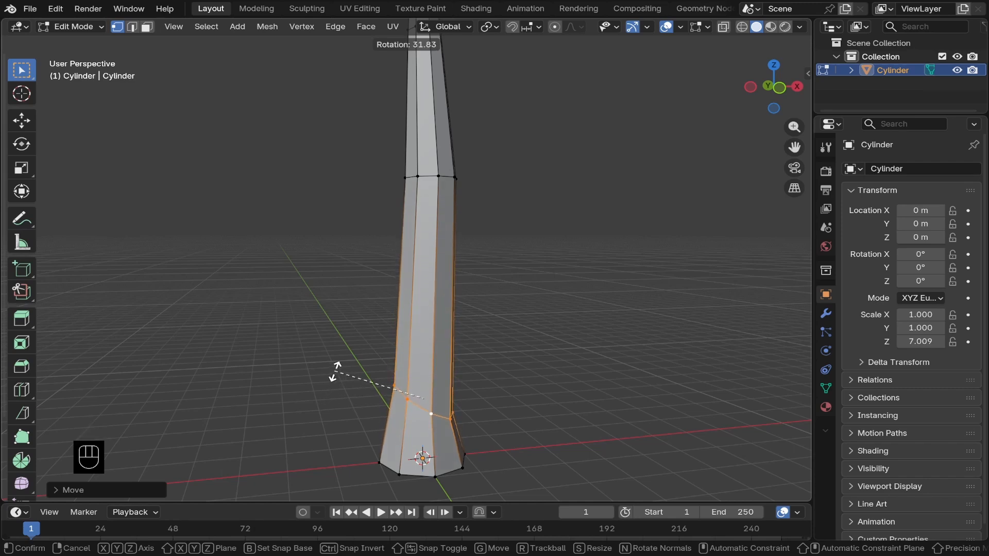
left_click(335, 372)
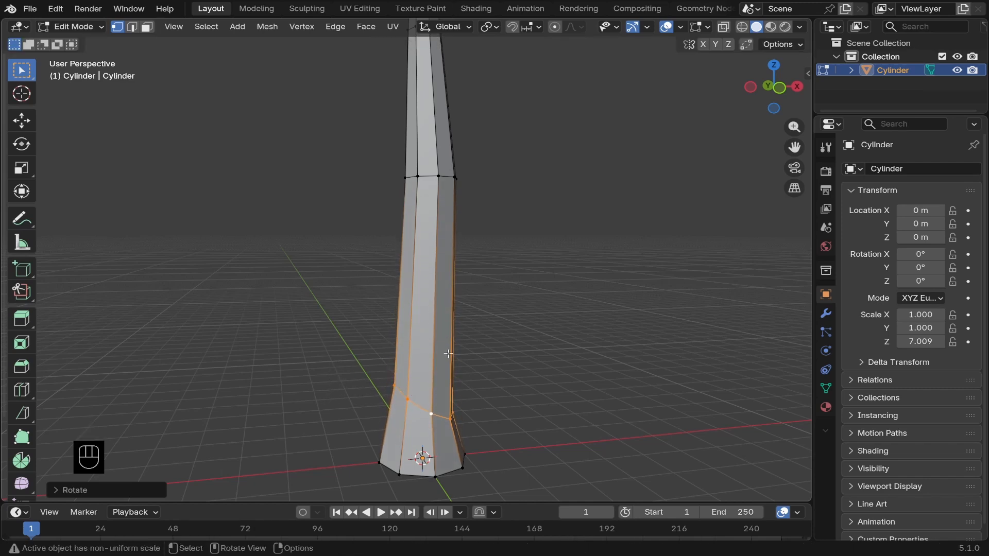
middle_click_drag(398, 451, 700, 419)
key("Tab")
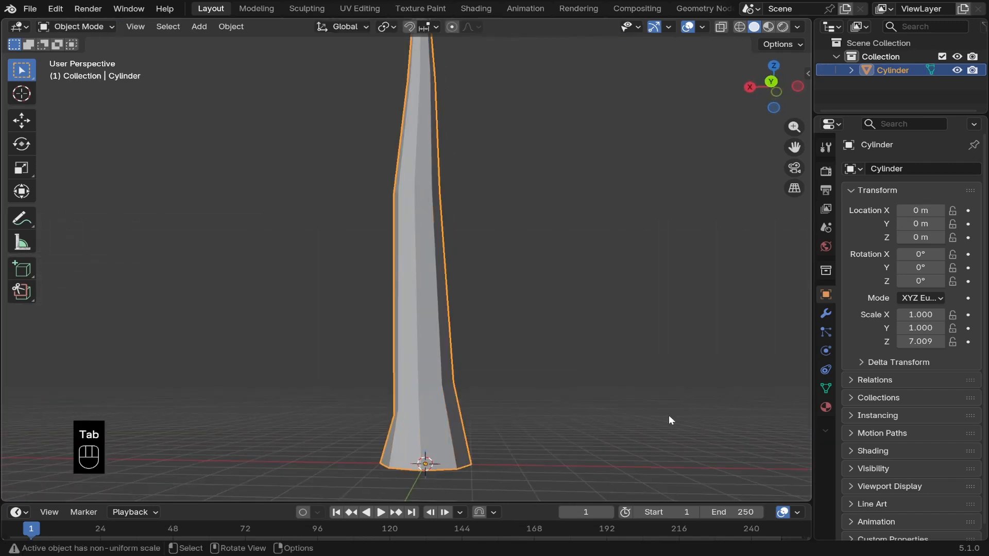
- Rename the cylinder object to "Trunk"
scroll(438, 391, "down", 3)
middle_click_drag(407, 375, 422, 406)
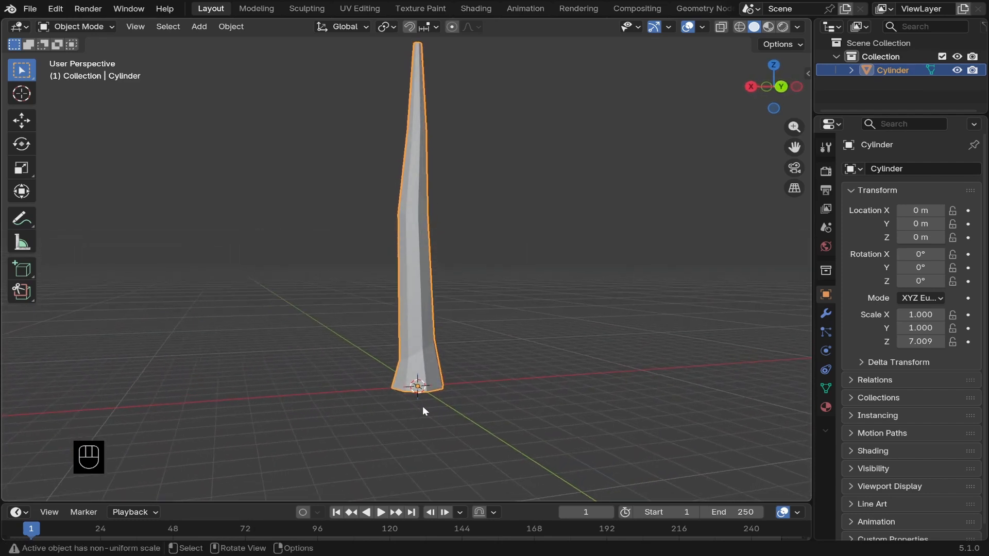
double_click(903, 70)
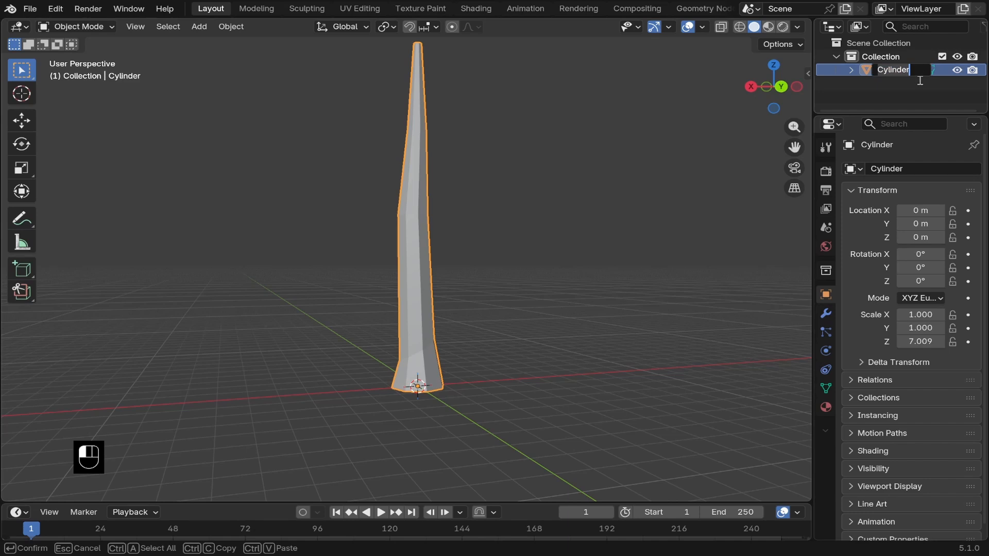
key("BackSpace")
type("Trunk")
key("Return")
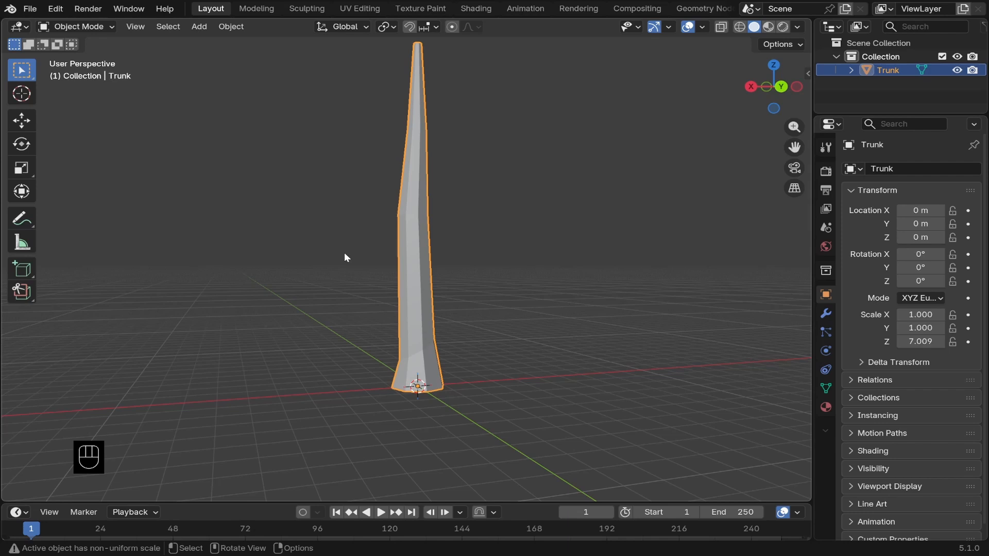
- Add a cone mesh at the origin with 8 vertices
key("shift+a")
mouse_move(338, 251)
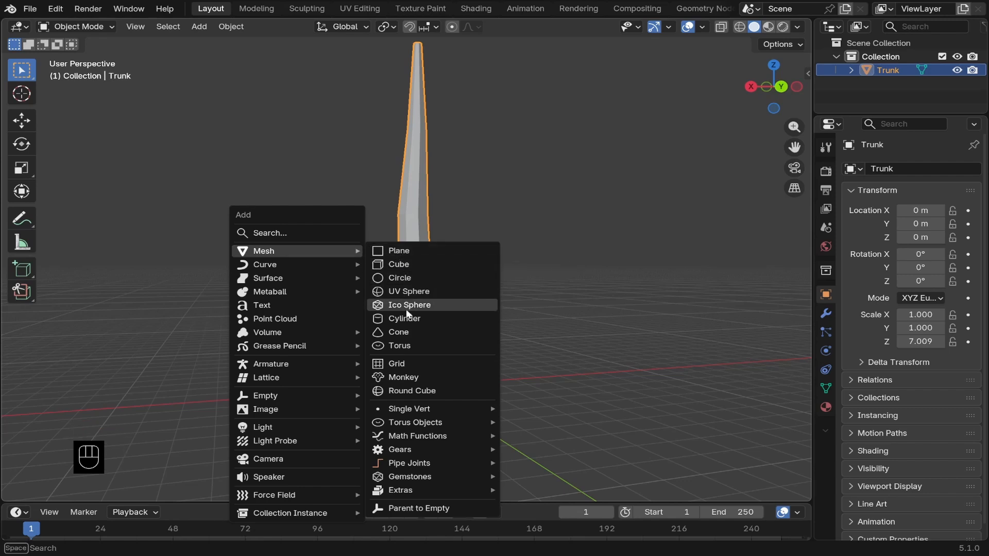
left_click(408, 334)
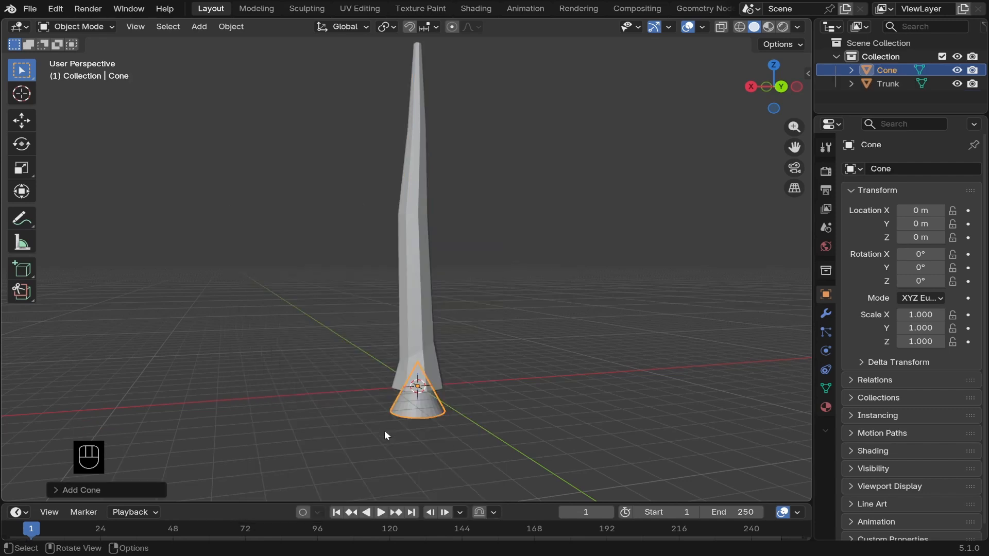
left_click(54, 489)
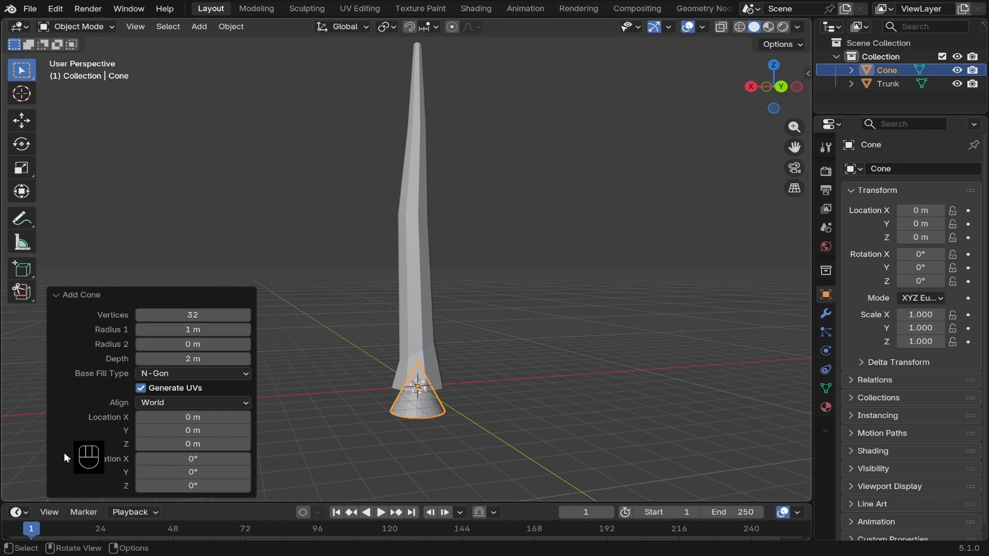
left_click(218, 314)
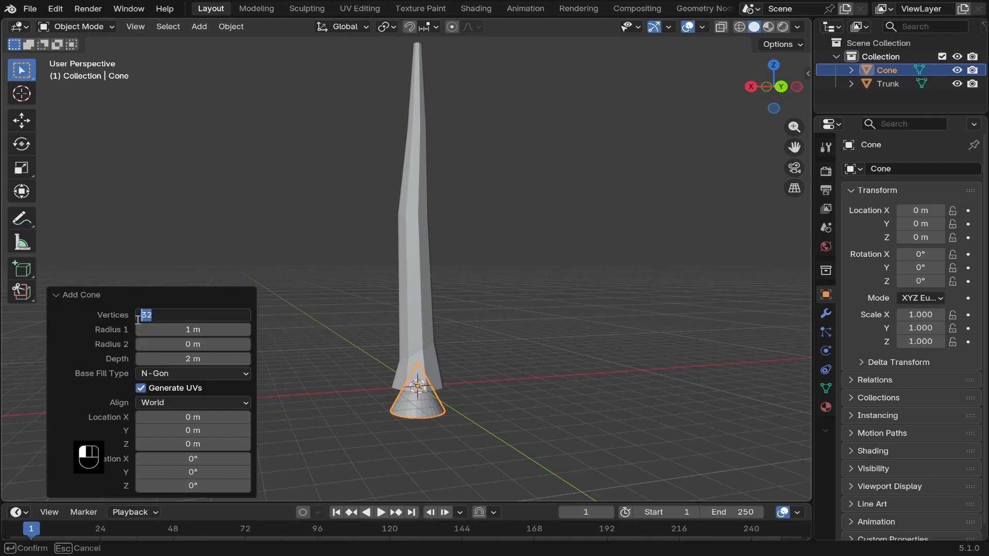
type("8")
key("Return")
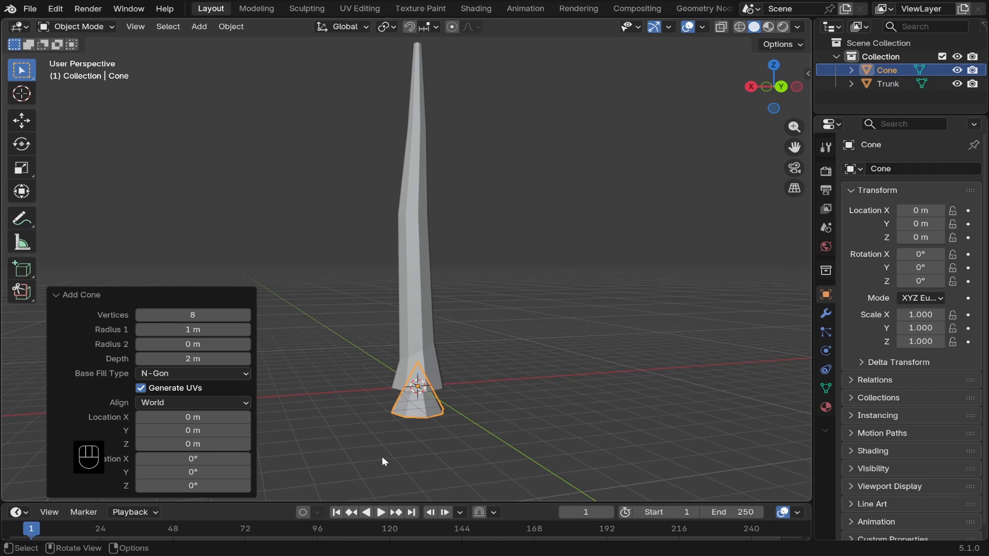
- Raise the cone about 3.34 m along Z and scale it up uniformly to about 2.07
key("g")
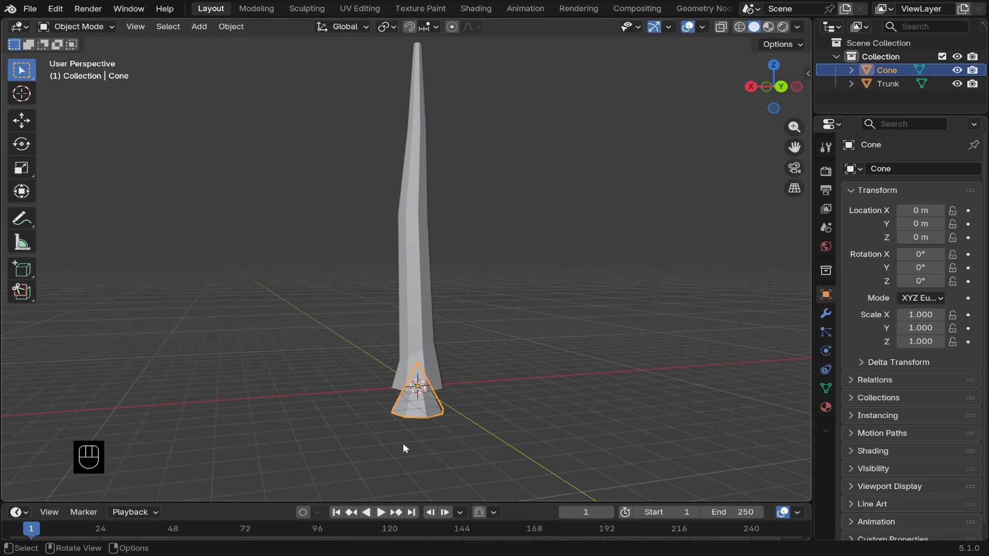
key("g")
key("z")
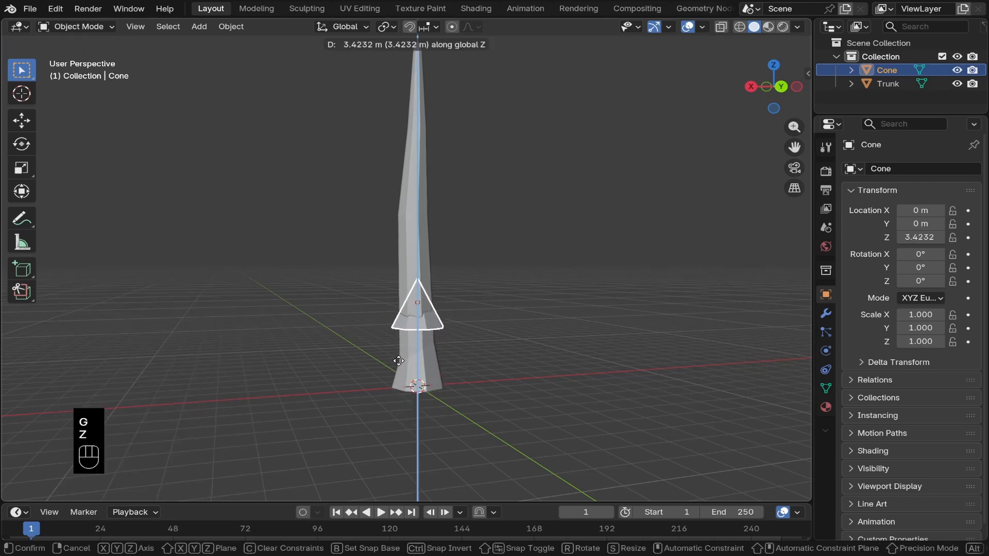
left_click(394, 362)
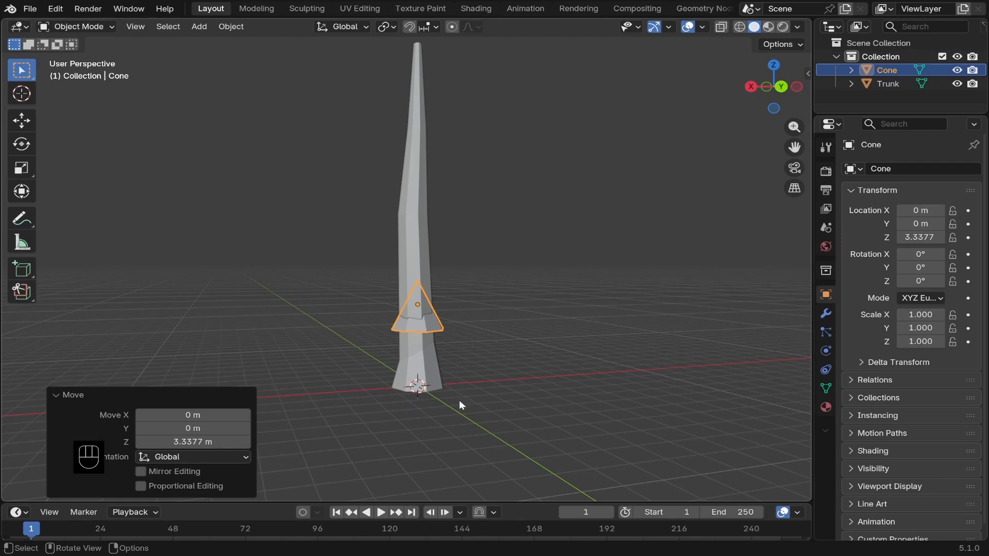
middle_click_drag(402, 413, 389, 427)
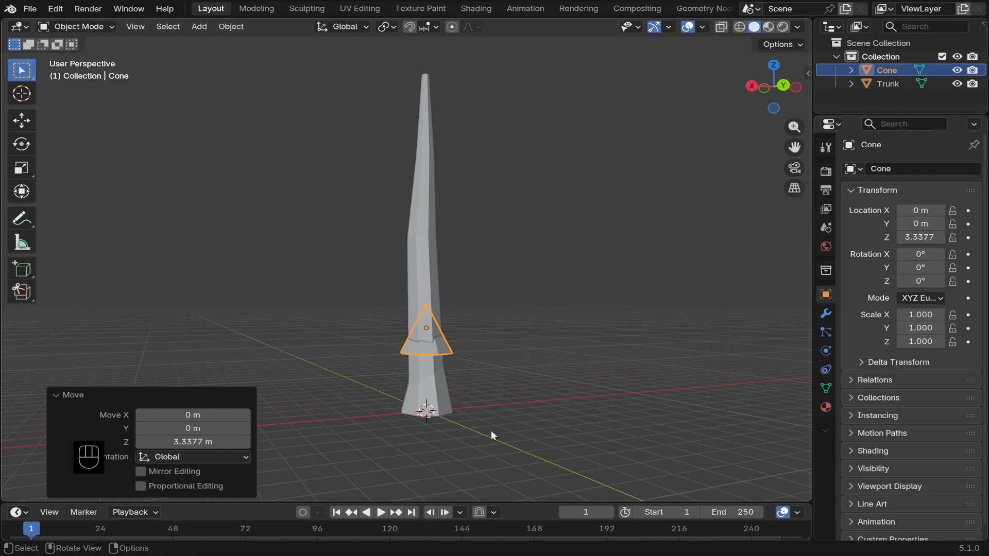
key("s")
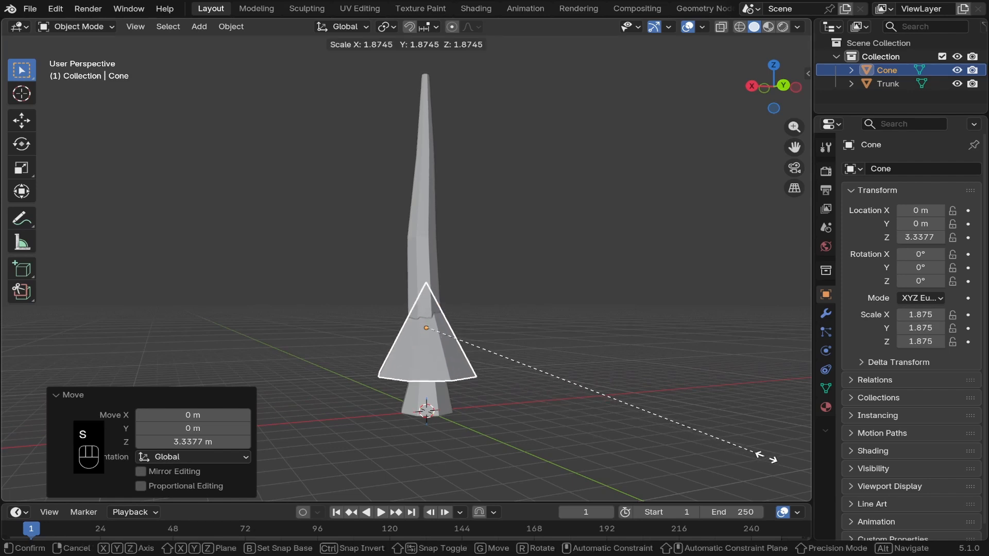
left_click(801, 465)
- Widen the cone by scaling its base edge loop about 2.35 times in Edit Mode, and return to Object Mode
key("Tab")
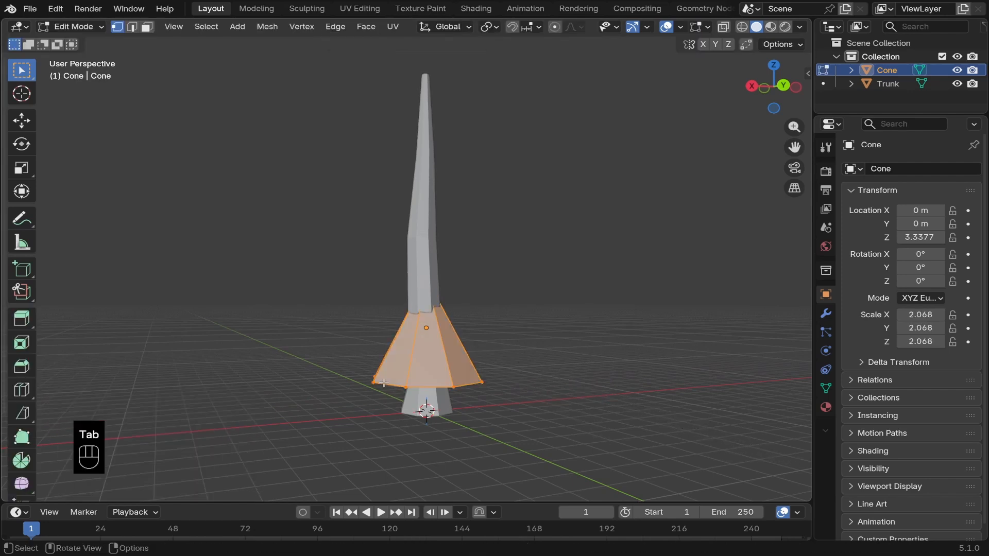
left_click(389, 385, "alt")
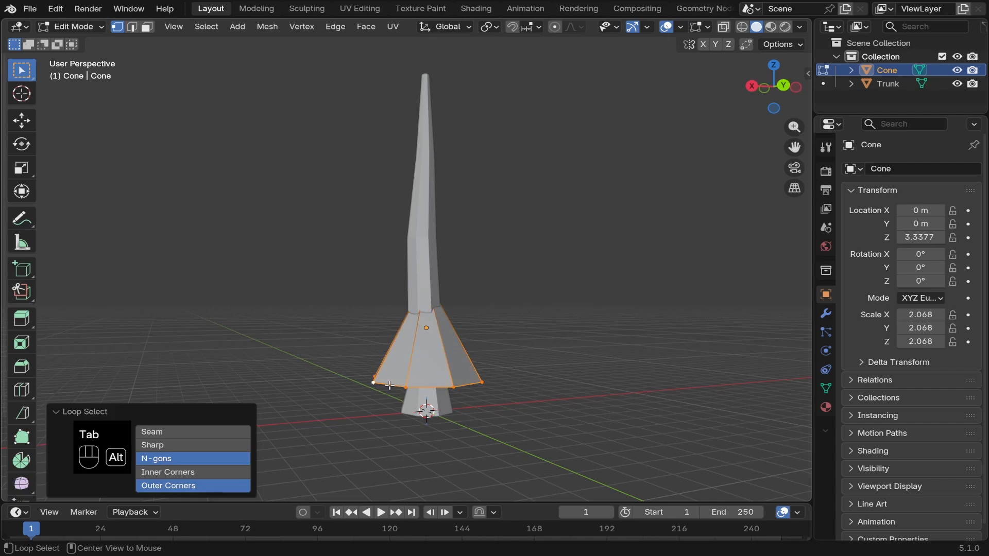
key("s")
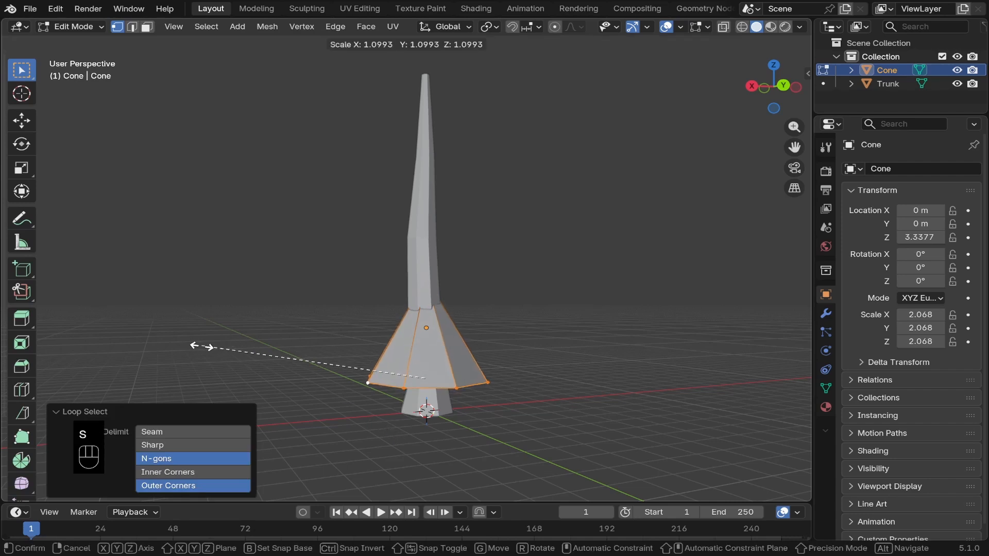
left_click(748, 381)
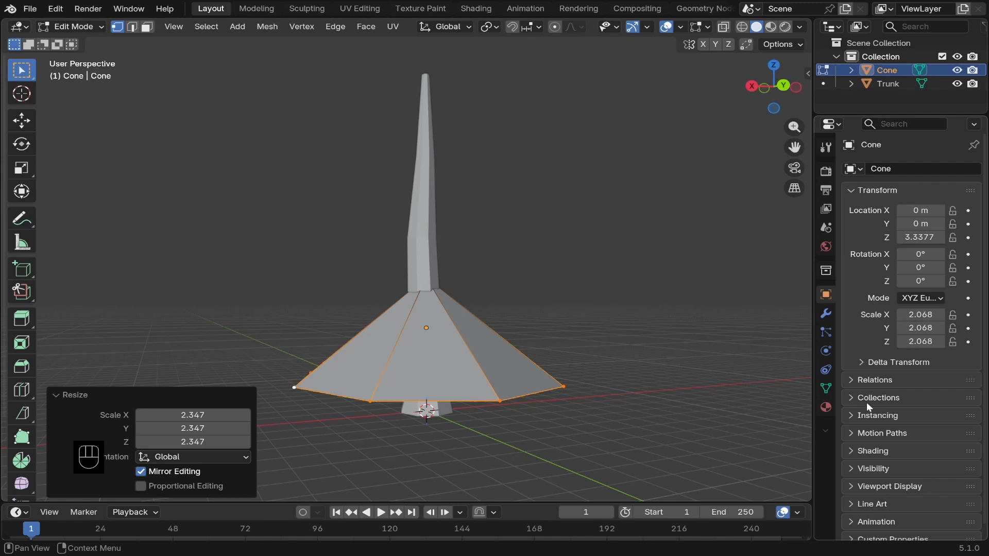
key("Tab")
key("Tab")
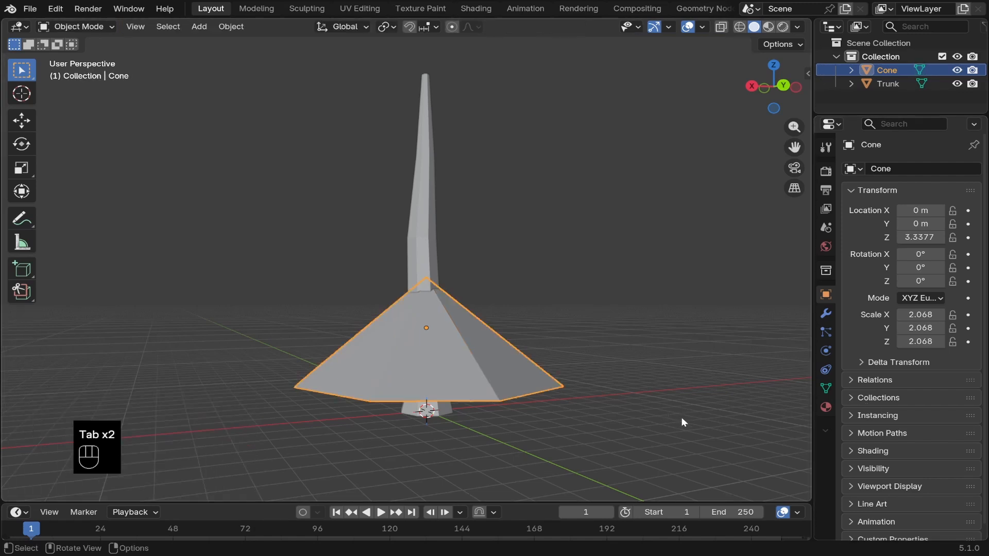
- Raise the cone about 1.79 m along Z on the trunk
key("g")
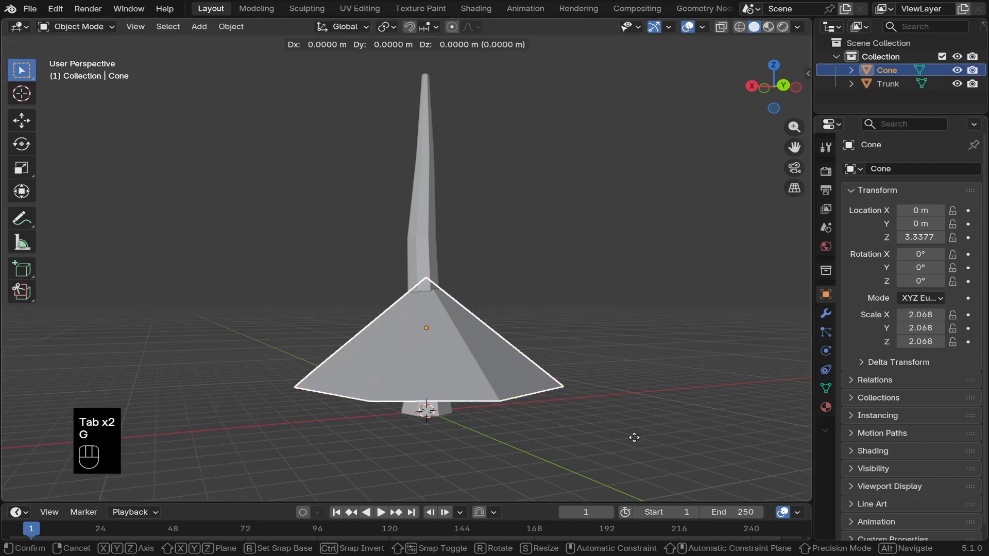
key("z")
left_click(625, 396)
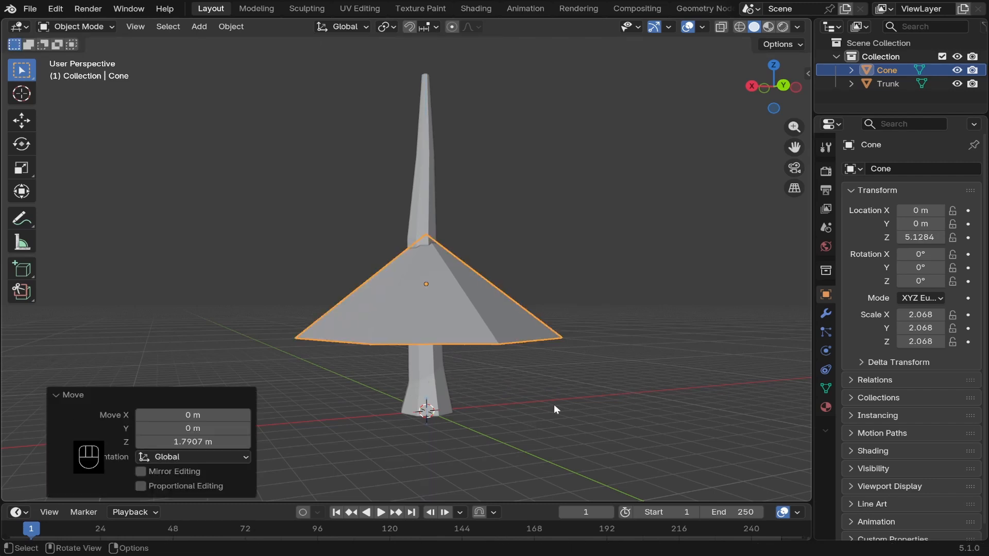
- Delete the cone's bottom face in Edit Mode and return to Object Mode
middle_click_drag(400, 308, 419, 253)
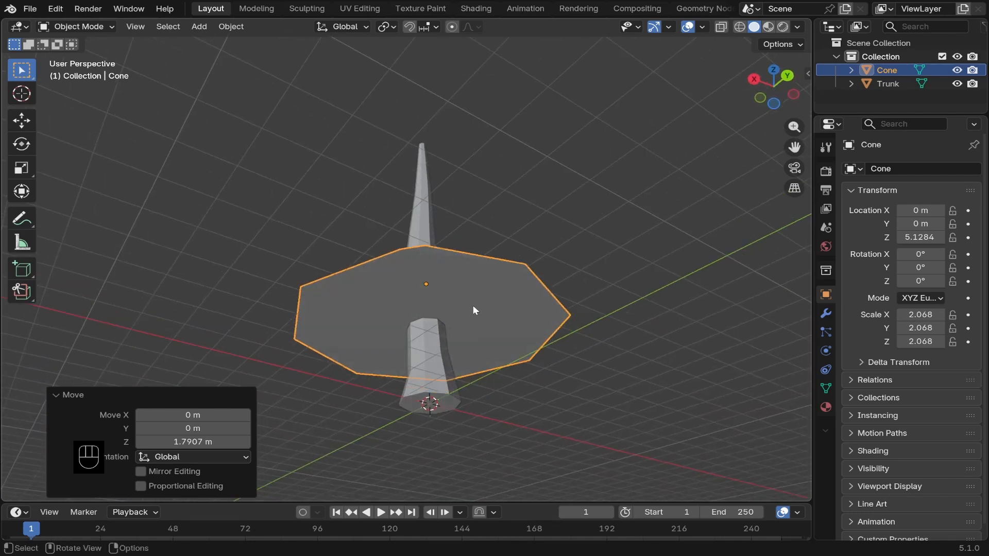
key("Tab")
key("3")
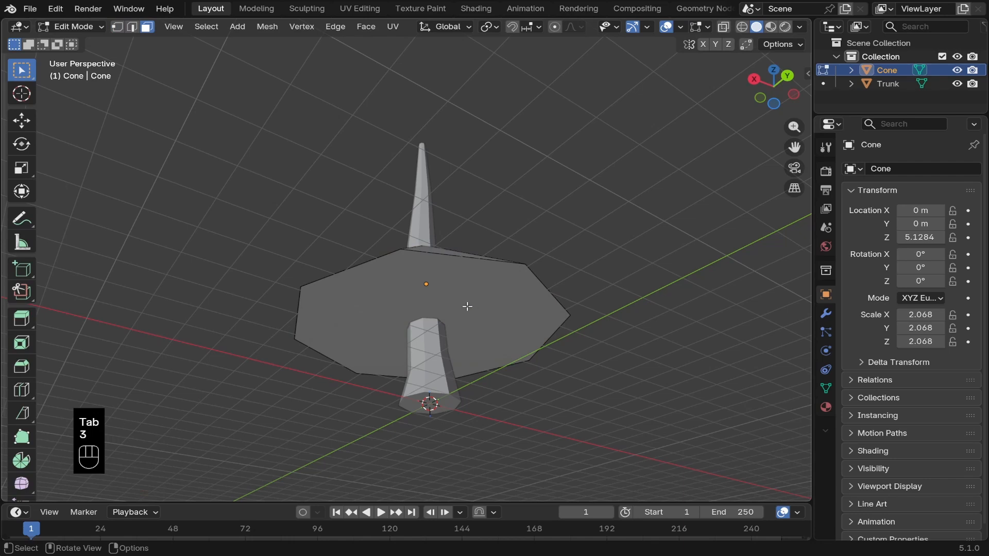
left_click(467, 307)
key("x")
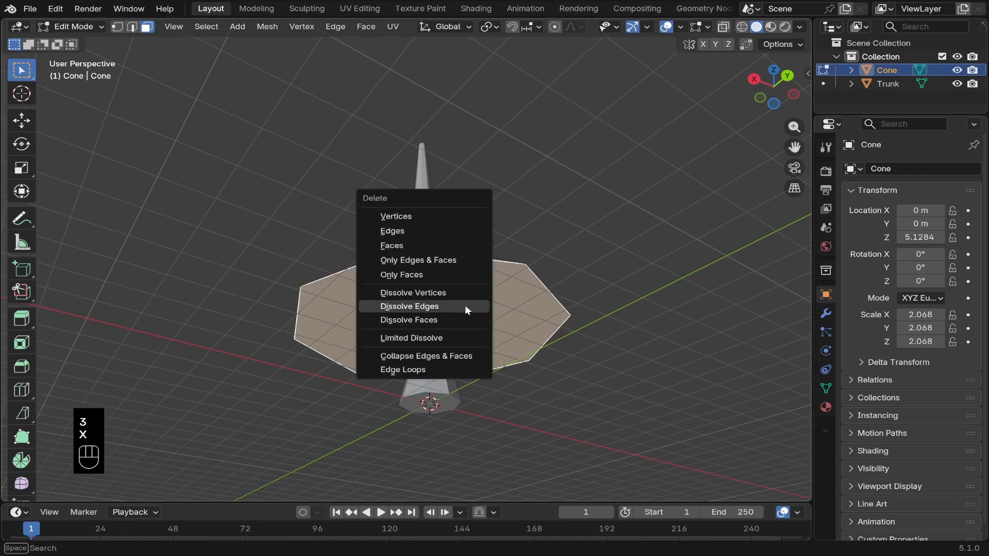
left_click(411, 246)
middle_click_drag(408, 305, 406, 369)
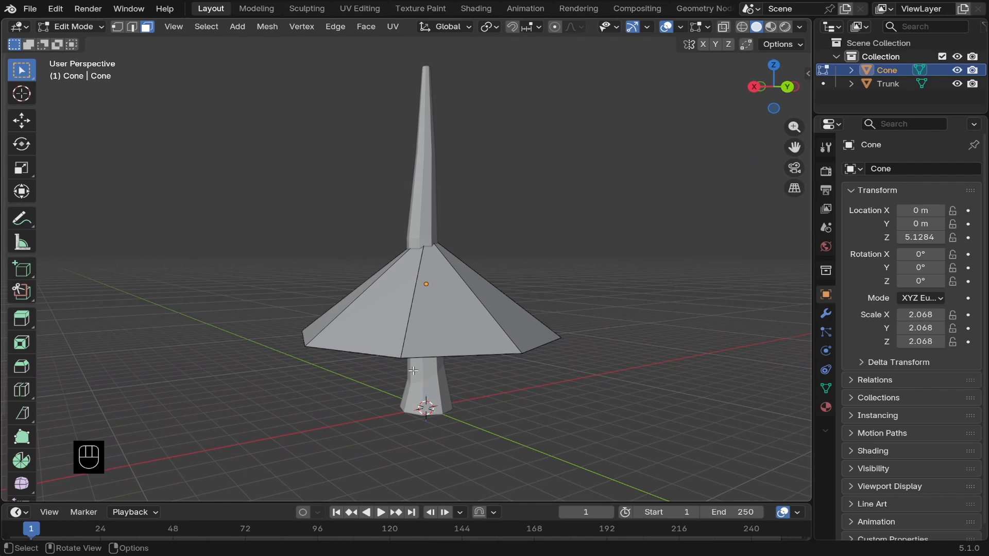
key("Tab")
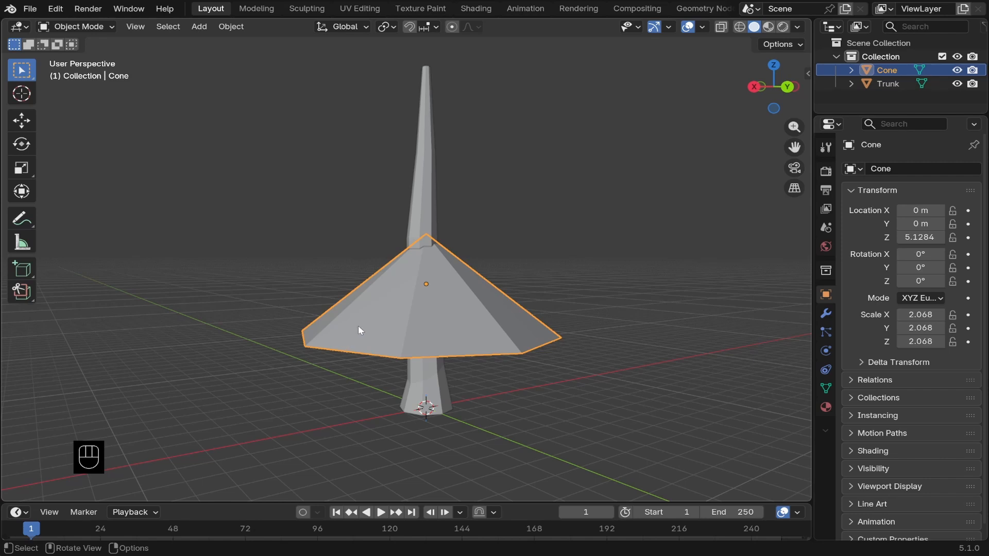
- Duplicate the cone and raise the copy about 2.39 m along Z to form a second foliage tier
key("shift+d")
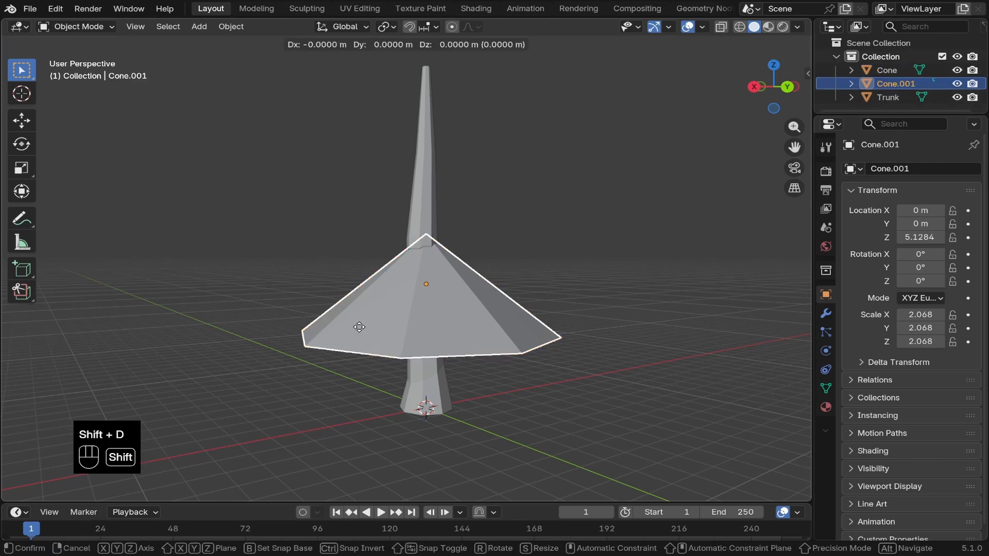
left_click(361, 330)
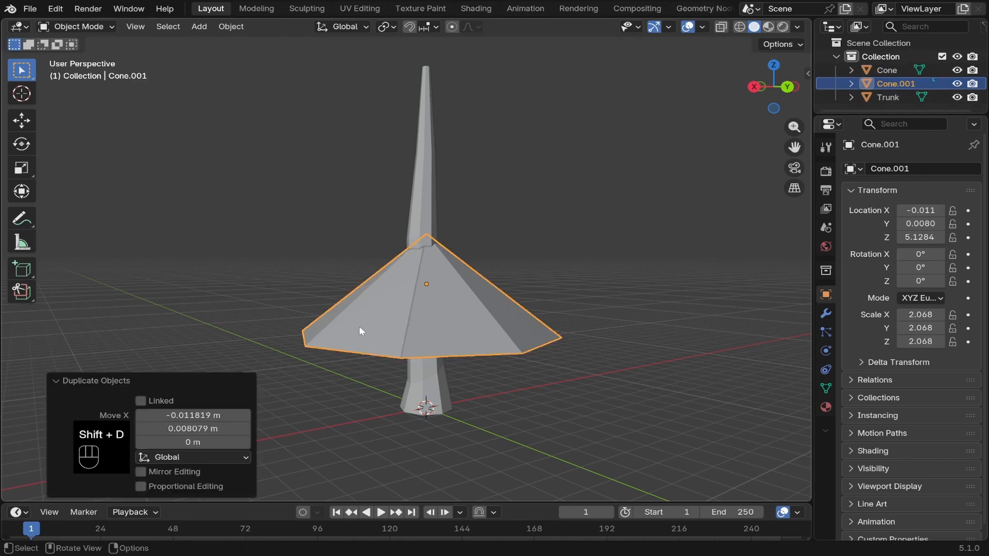
key("g")
key("z")
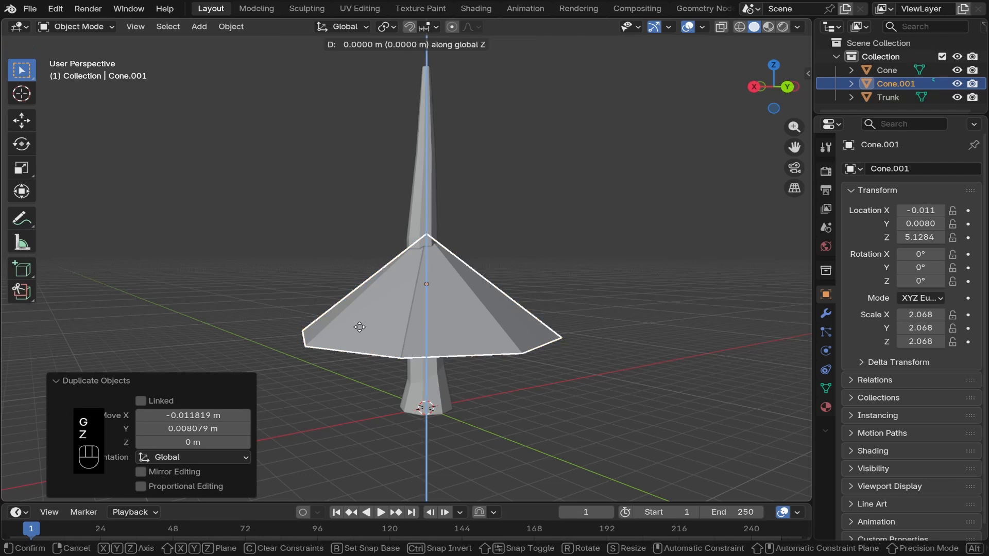
left_click(353, 270)
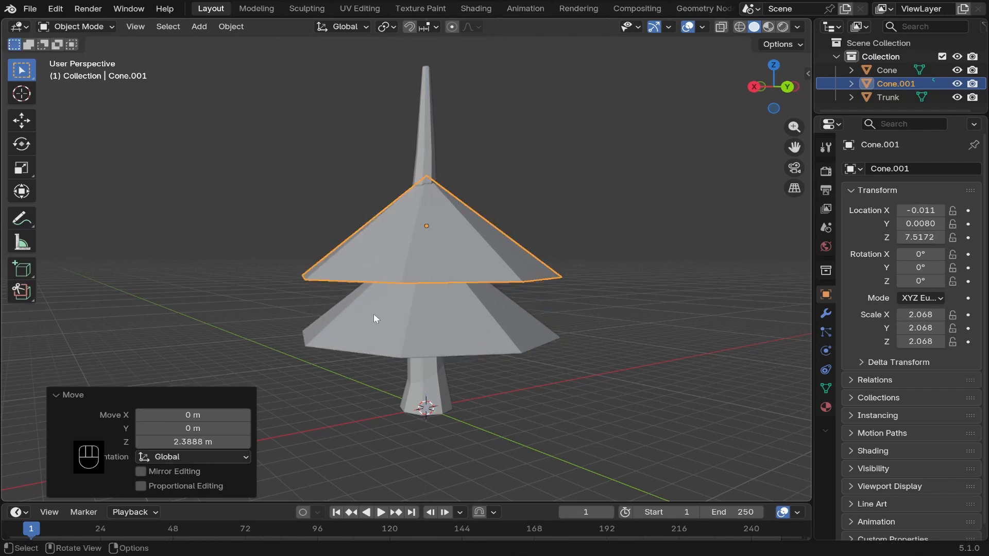
- Scale the second foliage cone down uniformly to about 0.85 of its size in front view
key("KP_1")
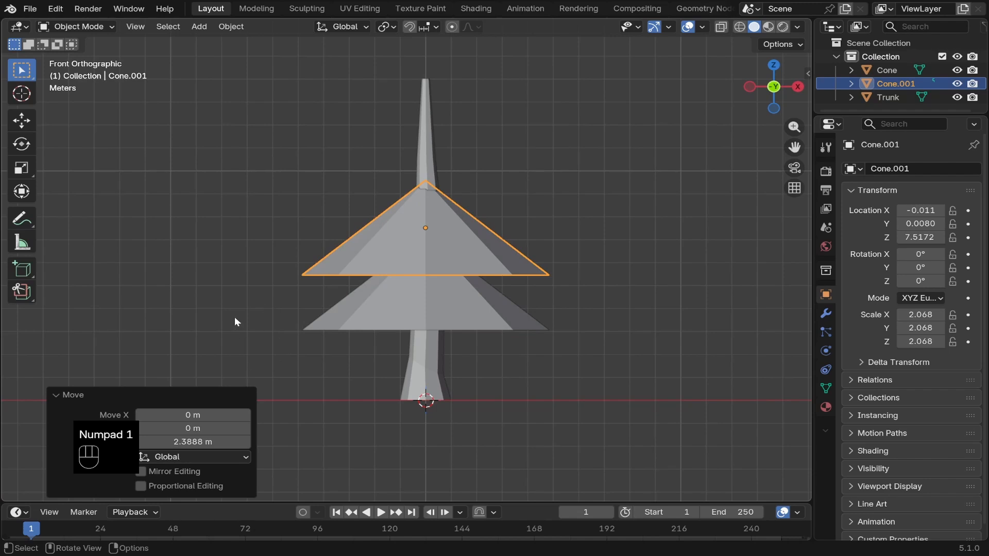
key("s")
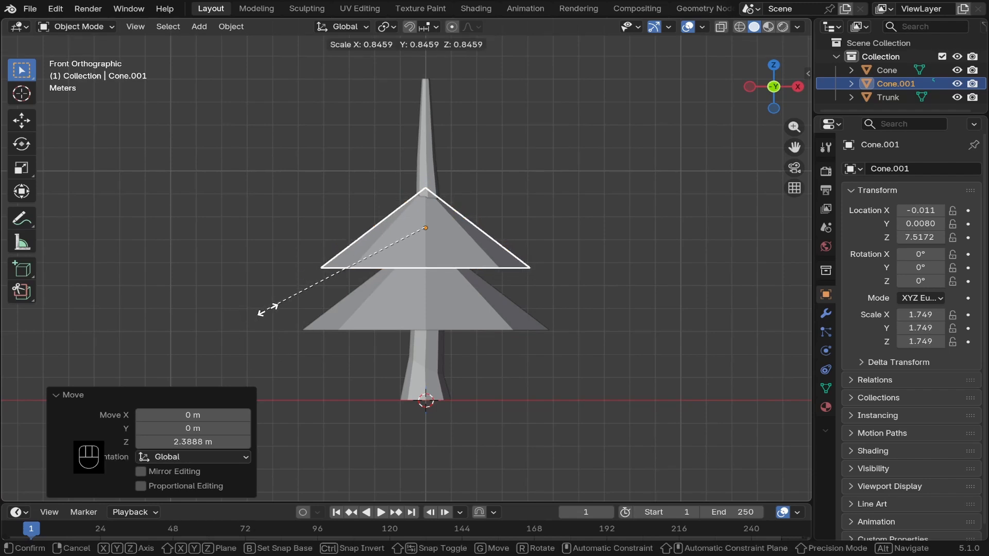
left_click(260, 310)
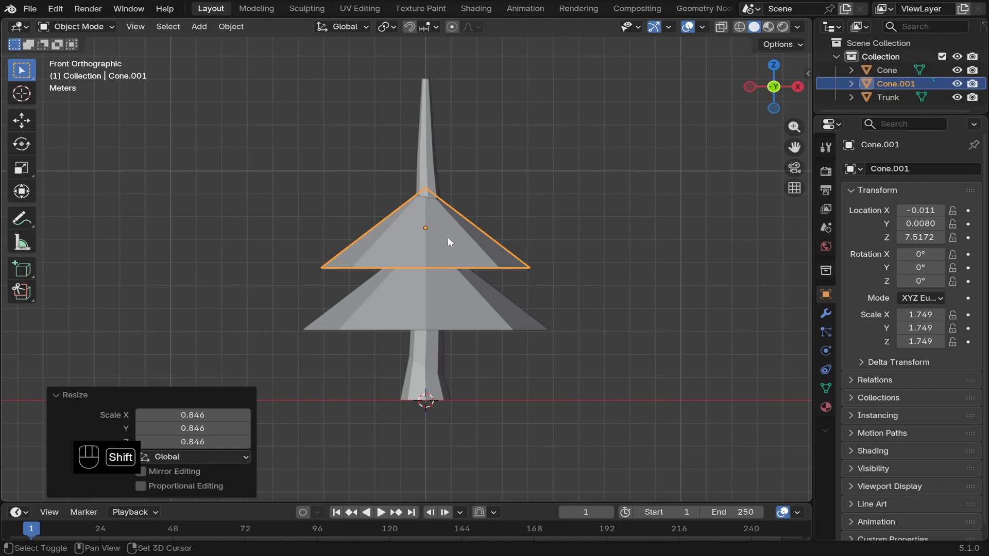
- Duplicate the second cone as a third tier about 2.30 m higher along Z, scaled uniformly by about 0.88
key("shift+d")
key("g")
key("z")
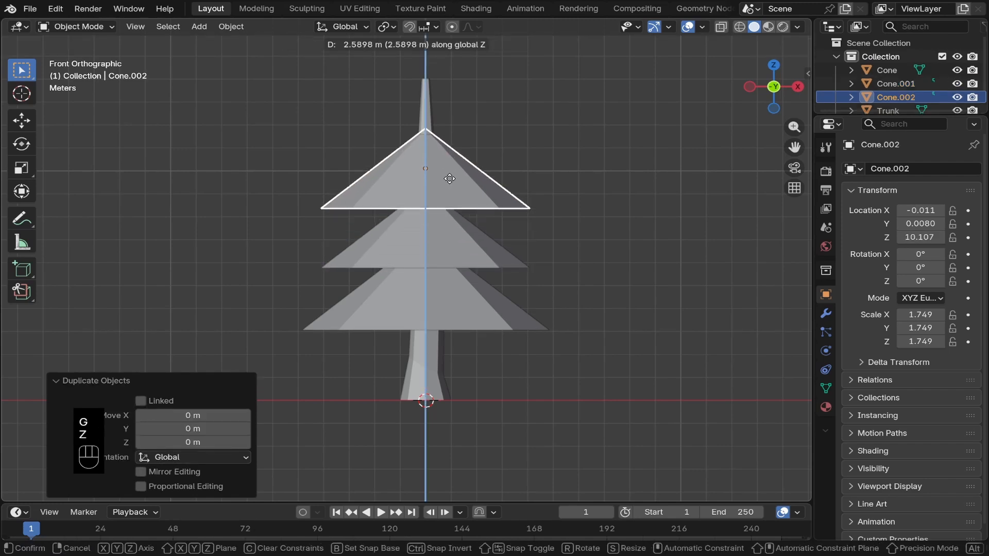
left_click(453, 183)
key("s")
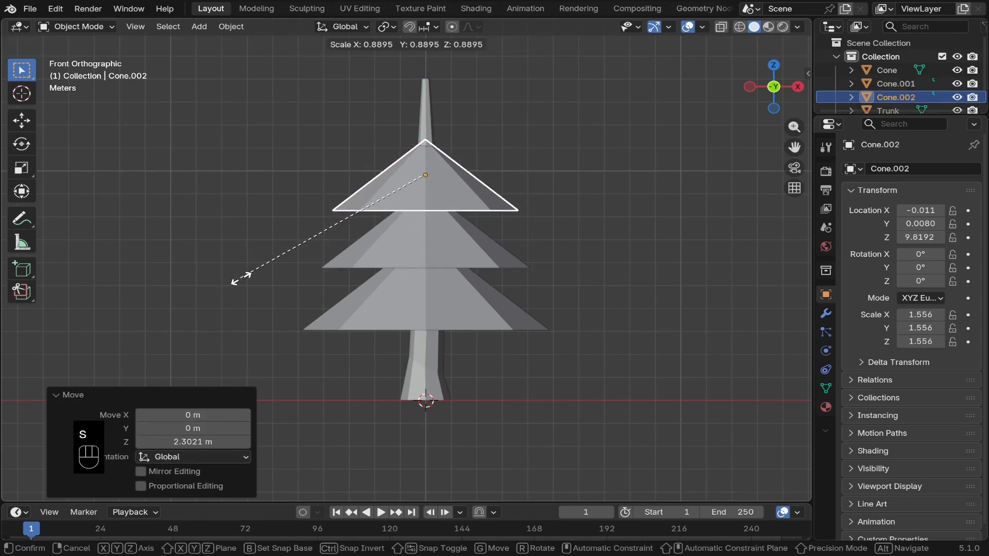
left_click(236, 281)
- Duplicate the third foliage cone and raise the copy about 1.97 m along Z as the top tier
left_click(443, 189)
key("shift+d")
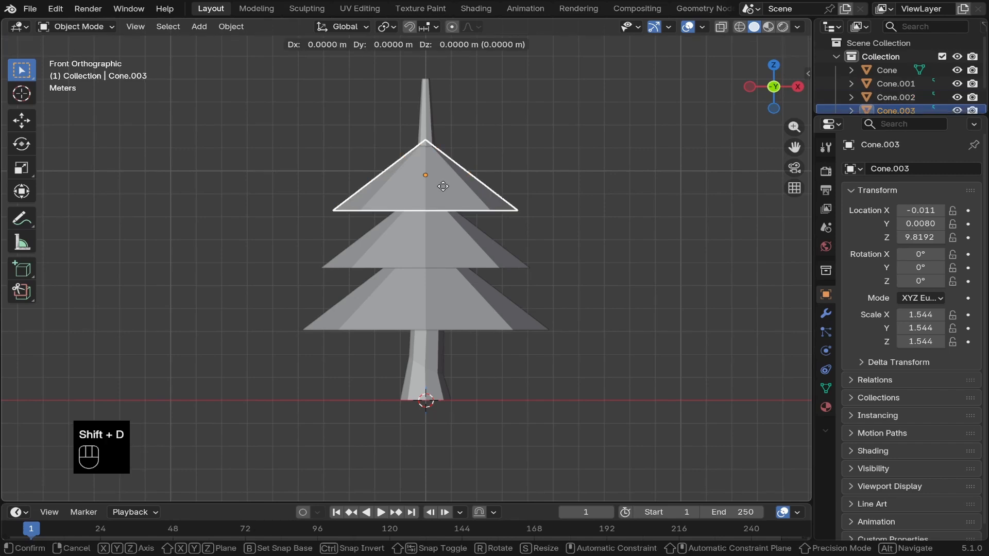
left_click(443, 189)
key("g")
key("z")
left_click(354, 194)
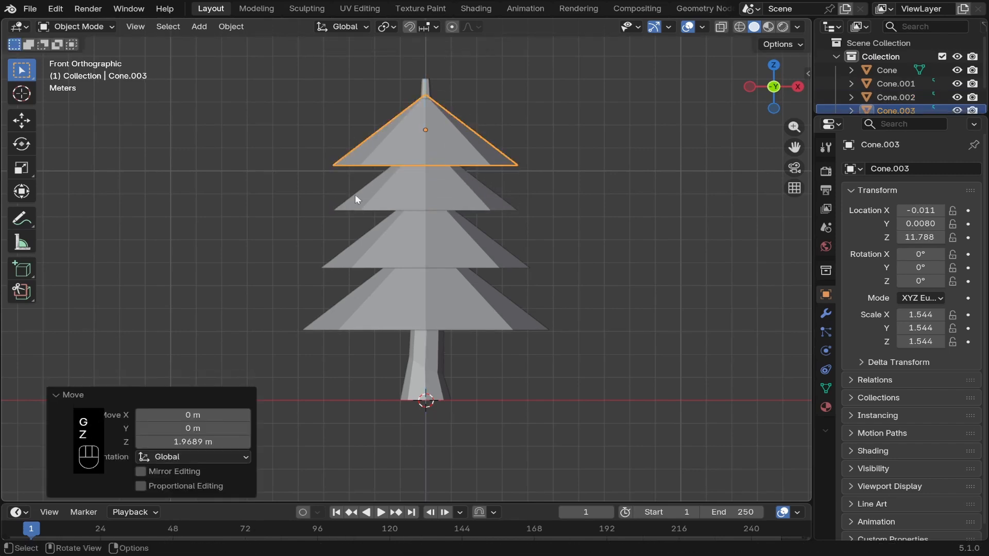
- Scale the top cone uniformly by about 0.81 and lower it about 0.36 m along Z
key("s")
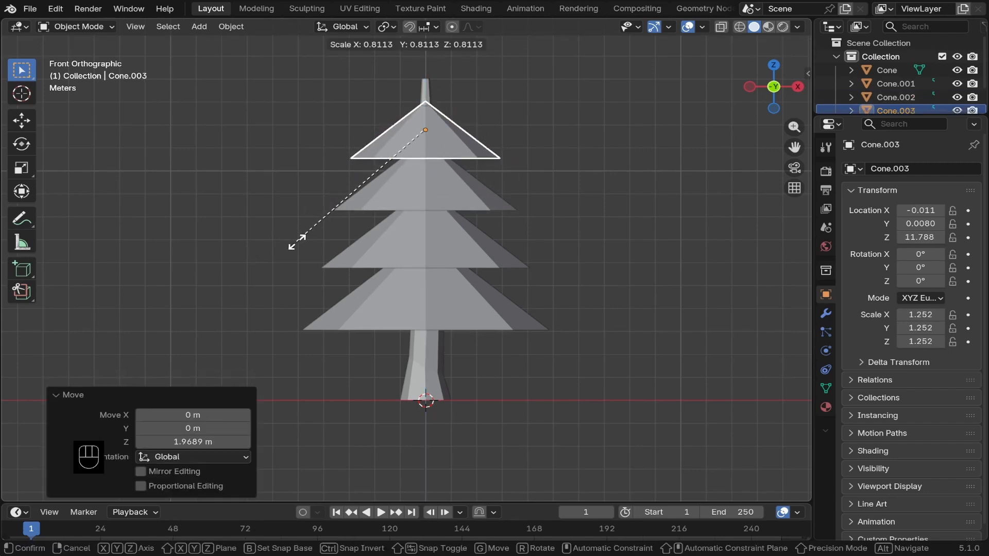
left_click(297, 241)
key("g")
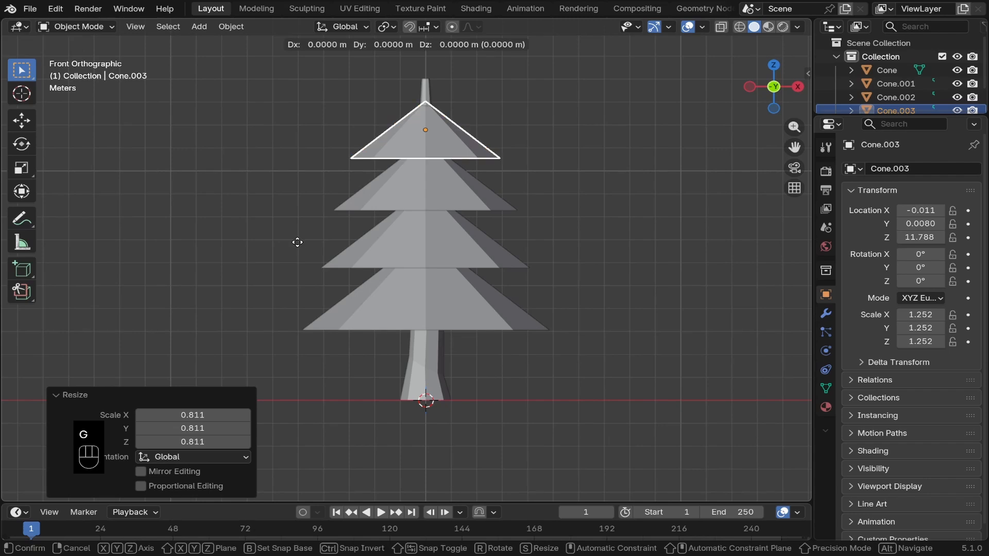
key("z")
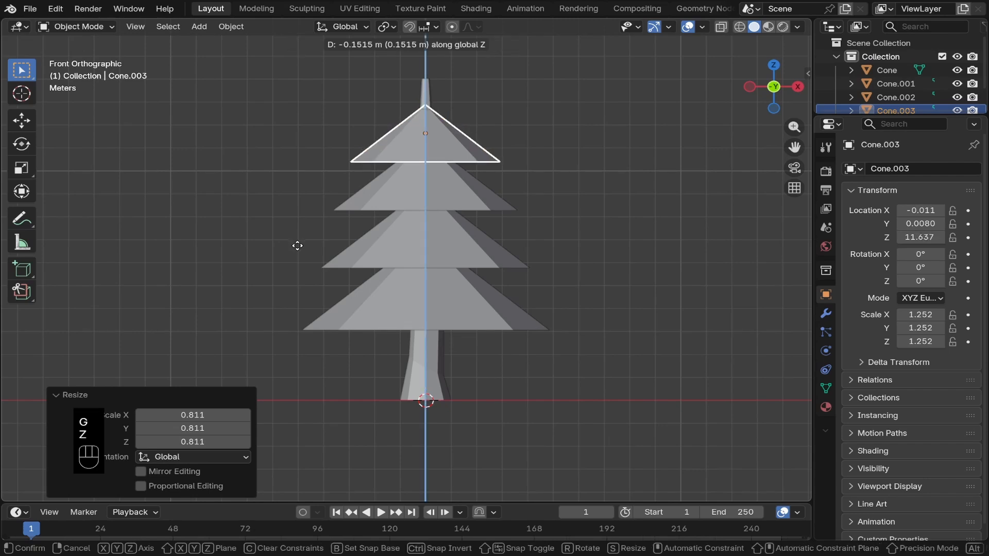
left_click(299, 249)
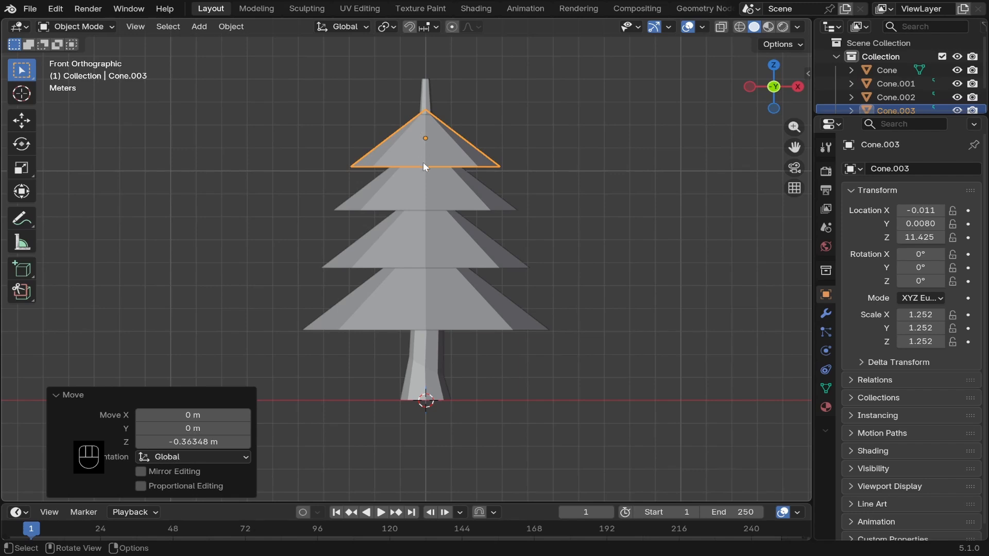
- Stretch the top cone along Z by about 1.72 and raise it about 0.98 m
key("s")
key("z")
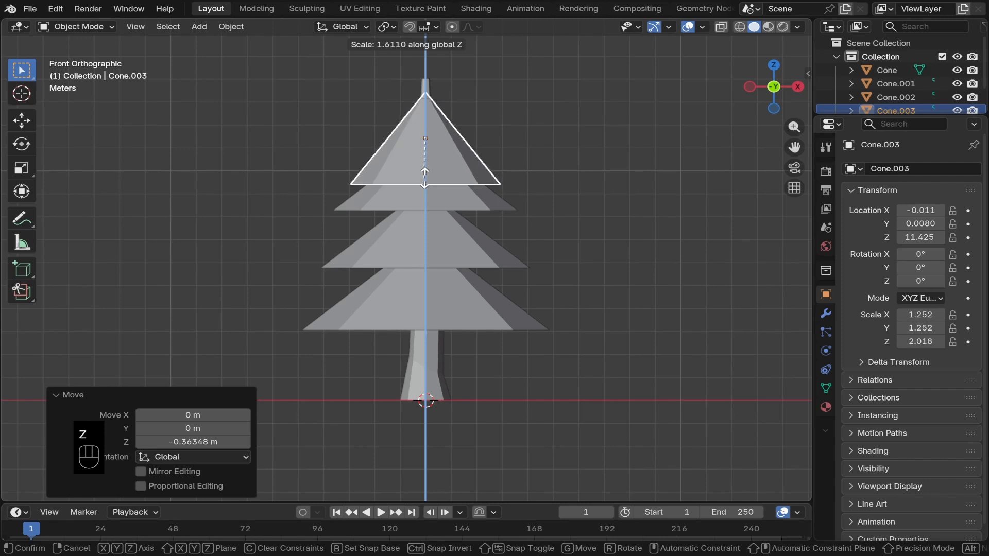
left_click(425, 181)
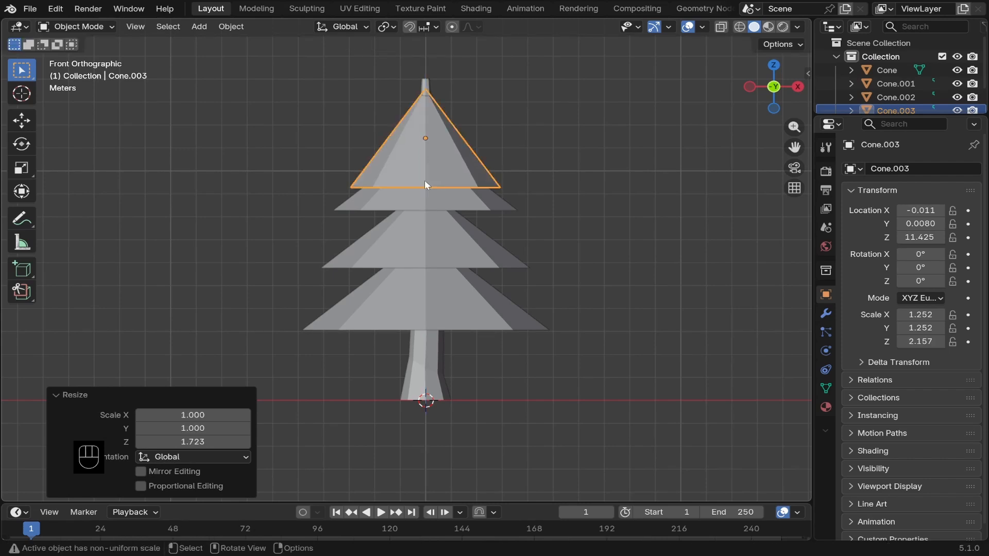
key("g")
key("z")
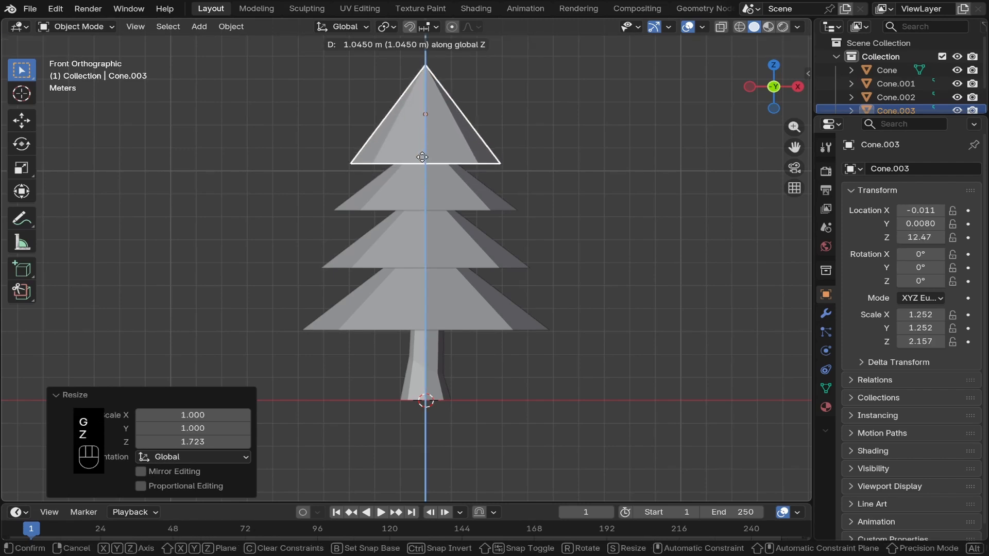
left_click(422, 163)
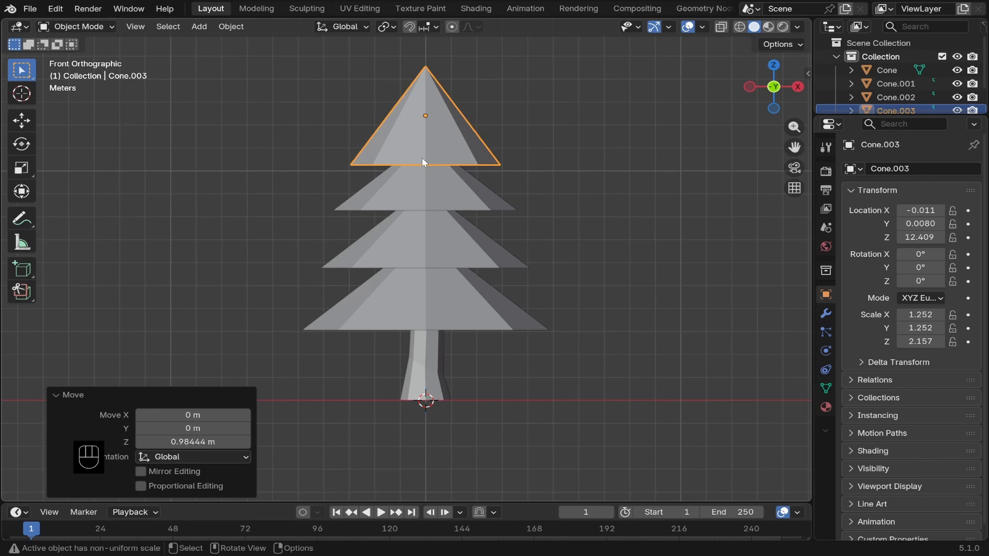
- Scale the top cone uniformly by about 0.83 and lower it about 0.45 m along Z
key("s")
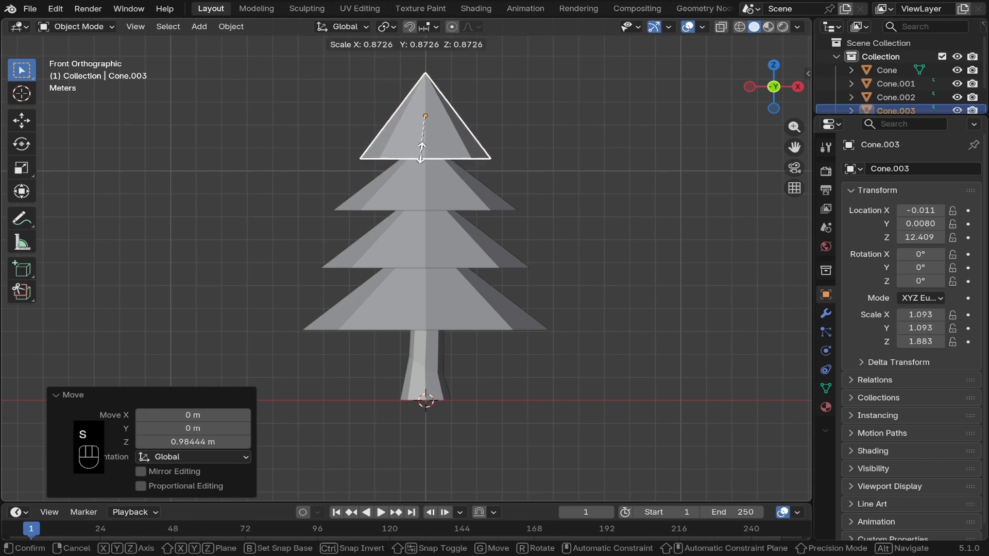
left_click(422, 151)
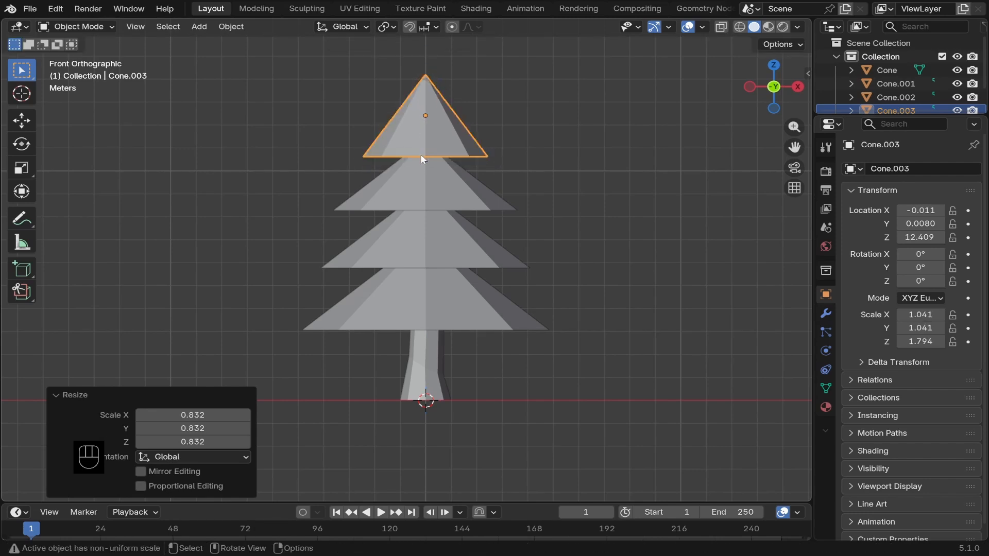
key("g")
key("z")
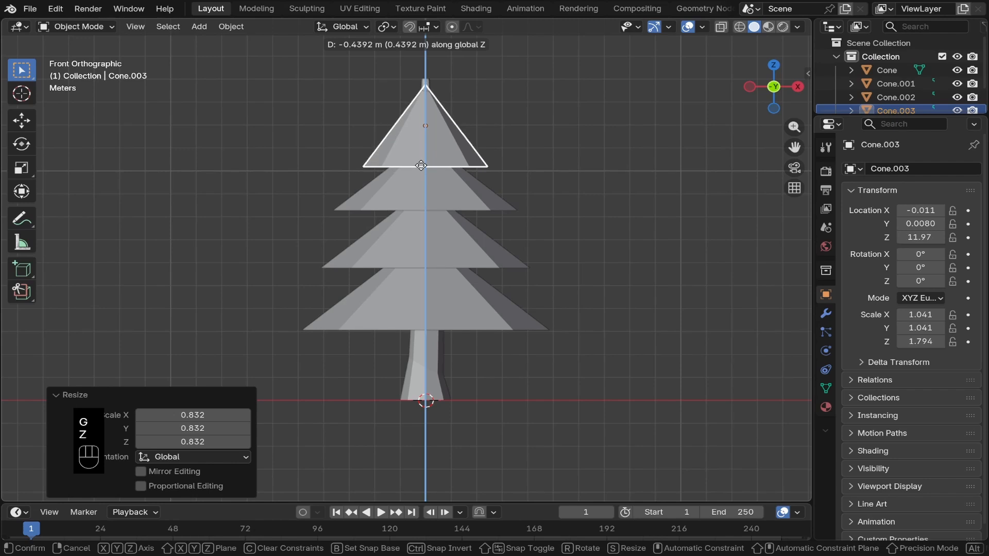
left_click(420, 165)
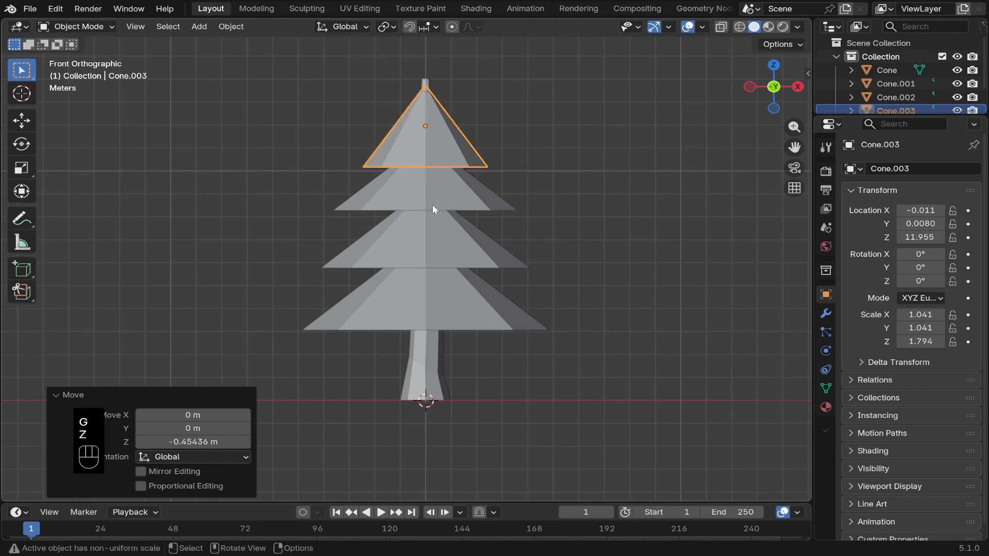
- Scale the trunk down along Z so its tip is hidden inside the foliage cones
left_click(426, 77)
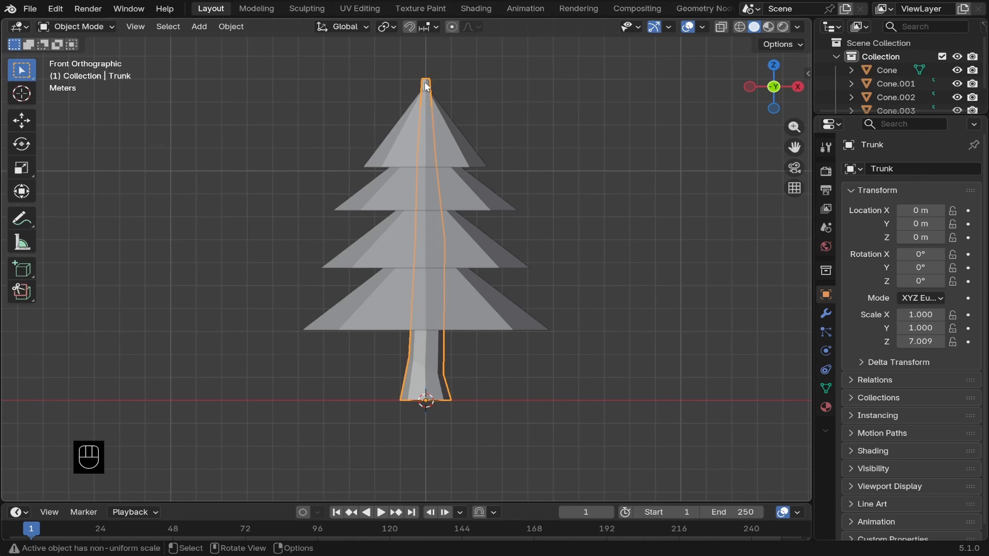
key("s")
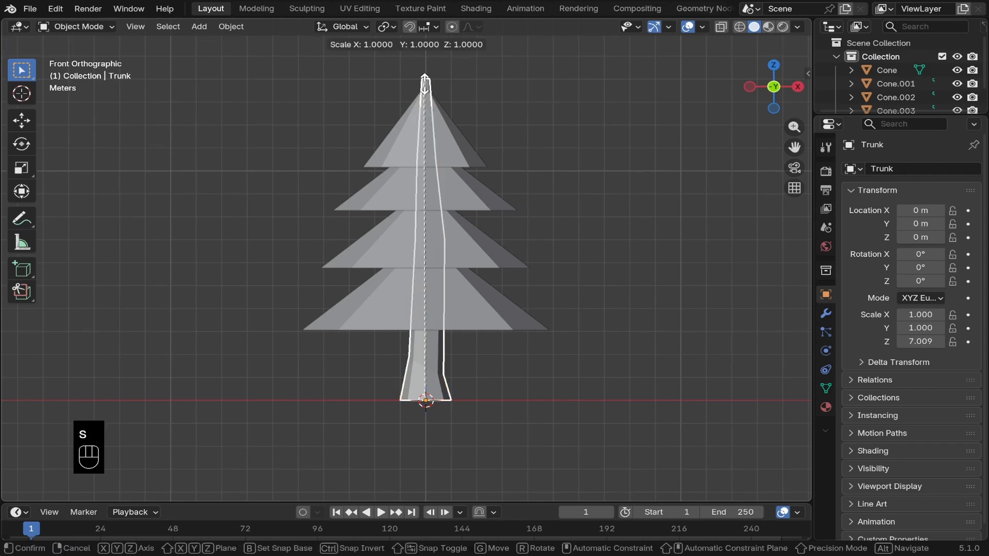
key("z")
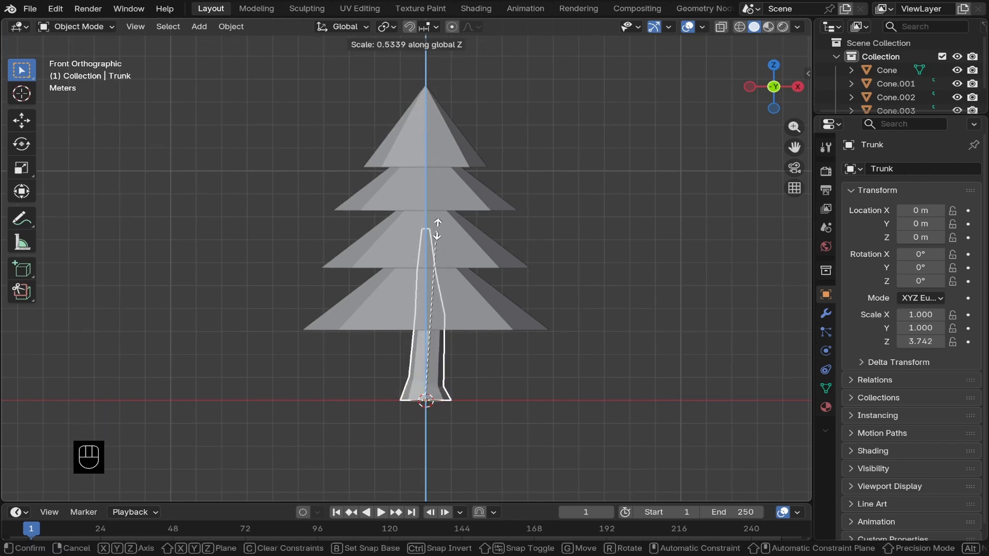
left_click(455, 128)
- Lower the third foliage cone from the ground by about 0.32 m along Z
left_click(455, 143)
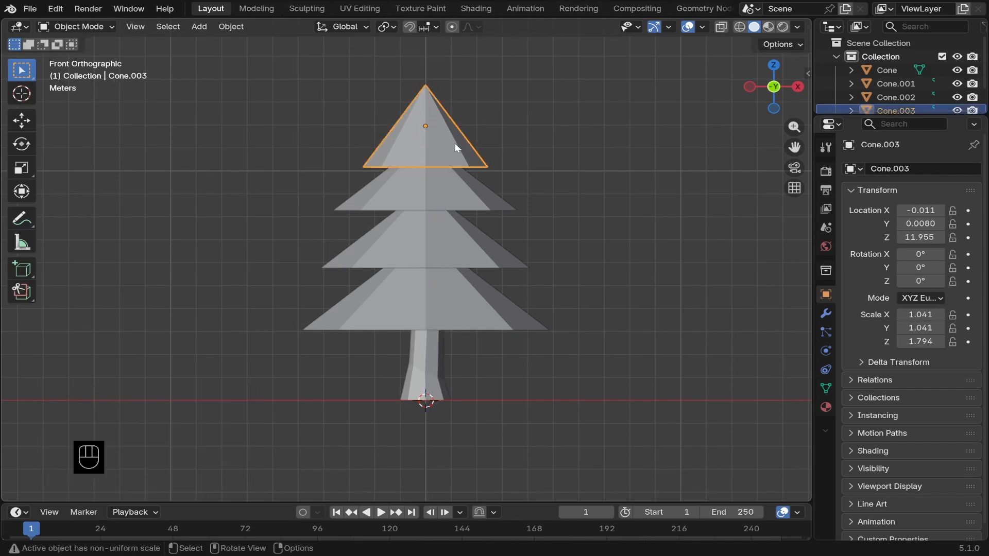
left_click(439, 249)
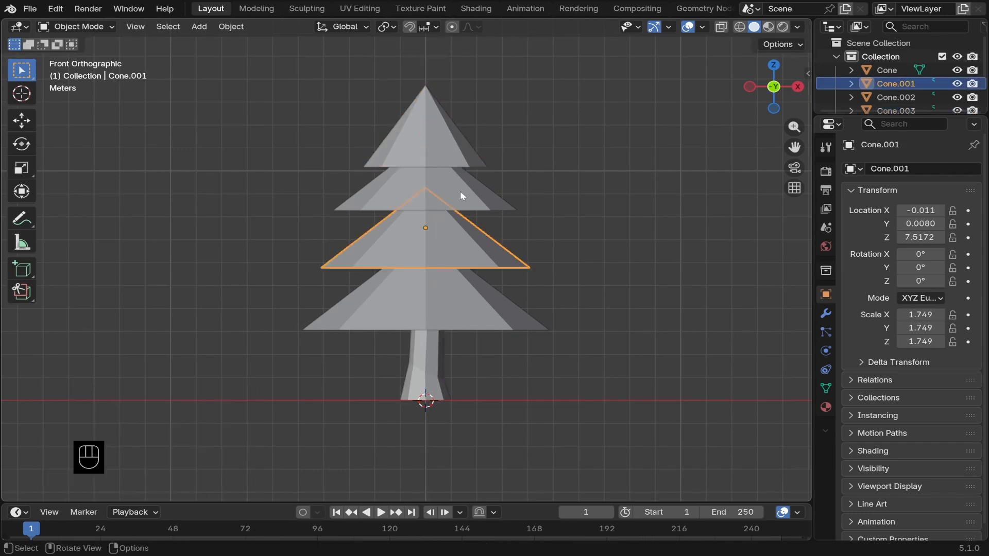
left_click(459, 192)
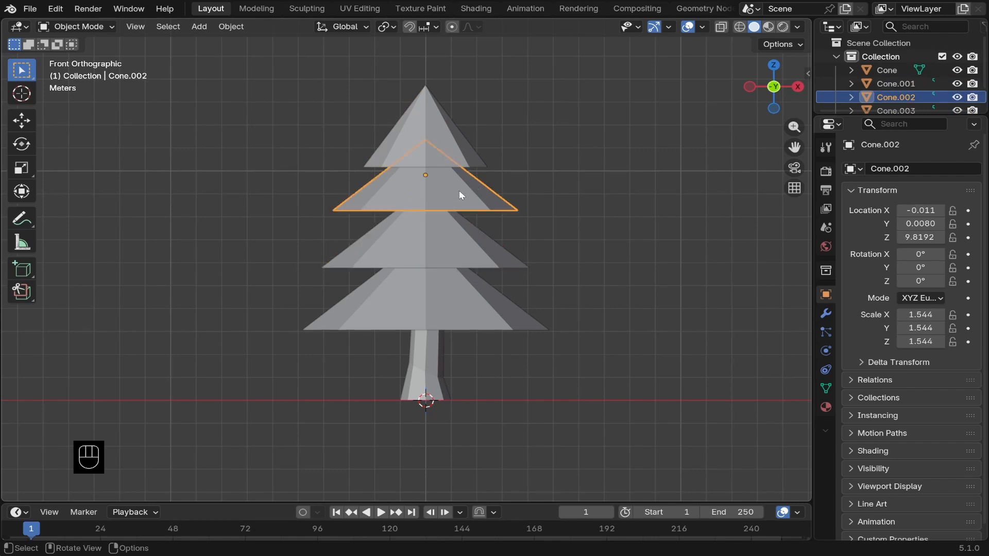
key("g")
key("z")
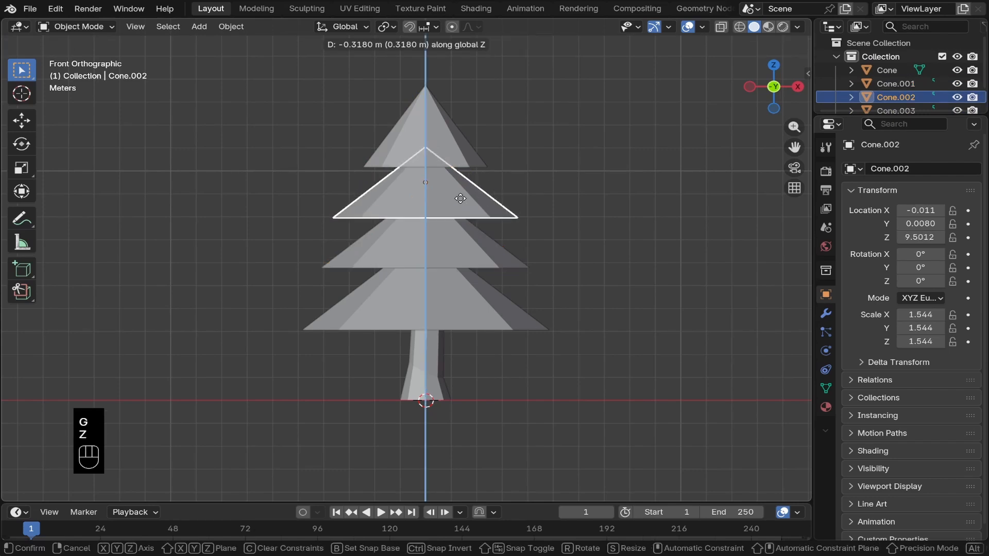
left_click(459, 195)
- Rotate the second foliage cone from the ground by about -16° around the Z axis
middle_click_drag(342, 447, 398, 426)
middle_click_drag(385, 425, 380, 422)
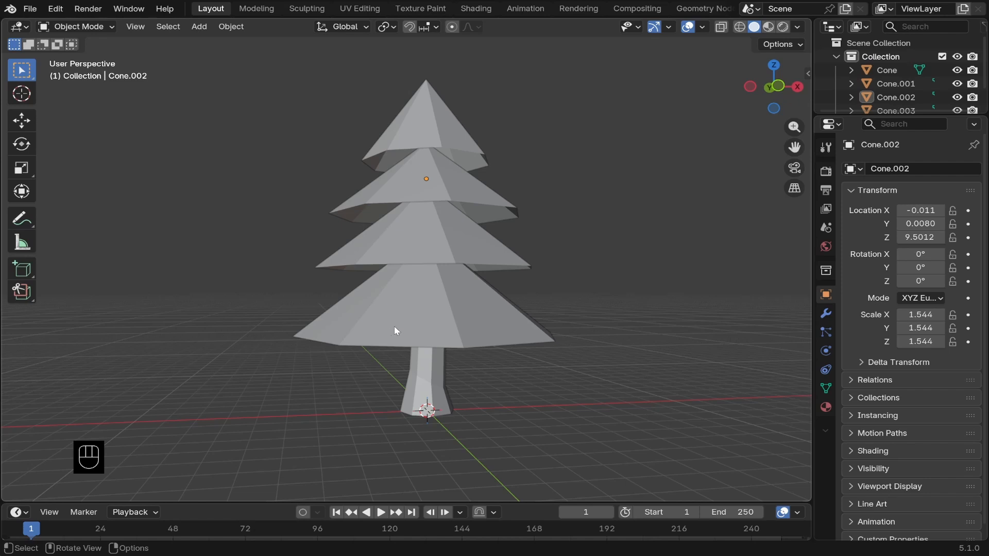
left_click(454, 243)
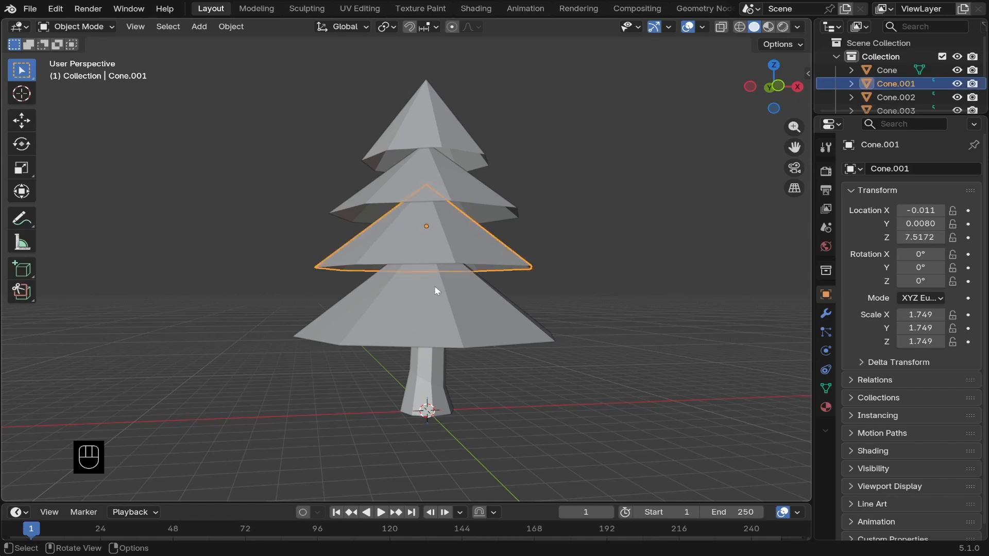
key("r")
key("z")
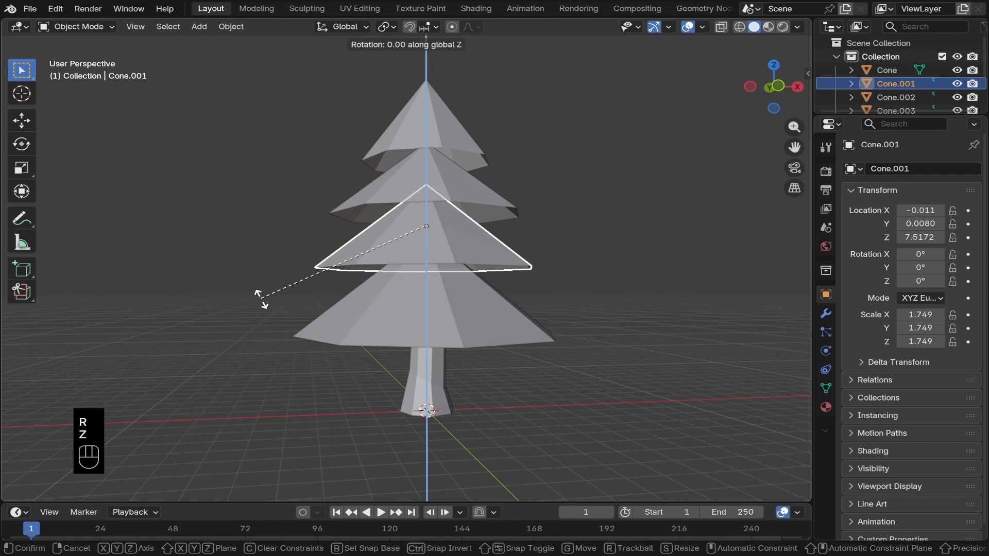
left_click(330, 308)
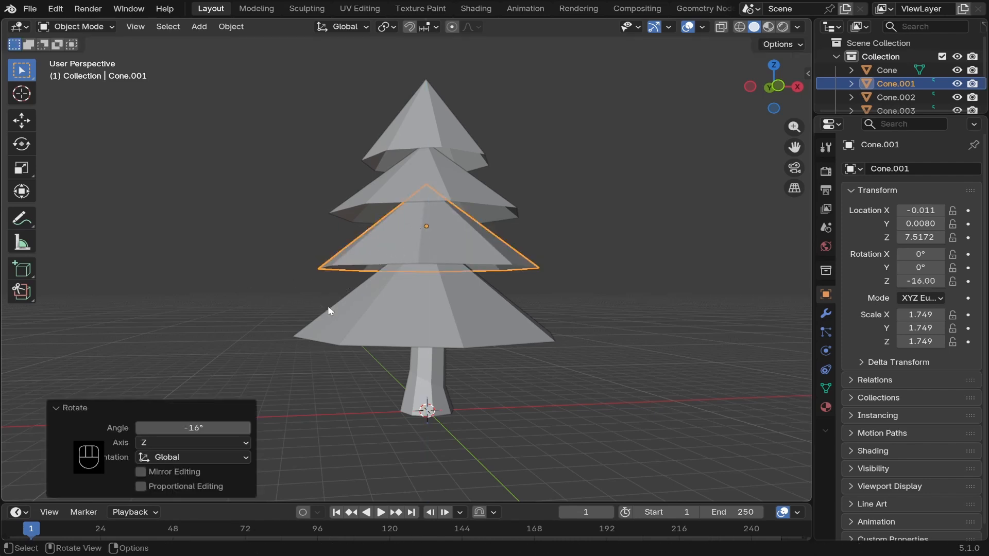
- Rotate the topmost foliage cone by about 73° around the Z axis
left_click(425, 125)
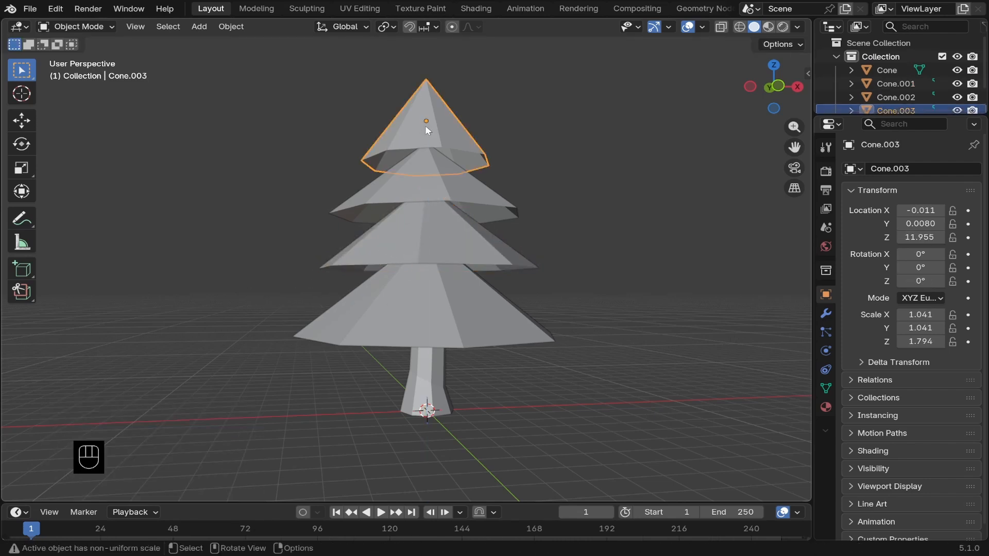
key("r")
key("z")
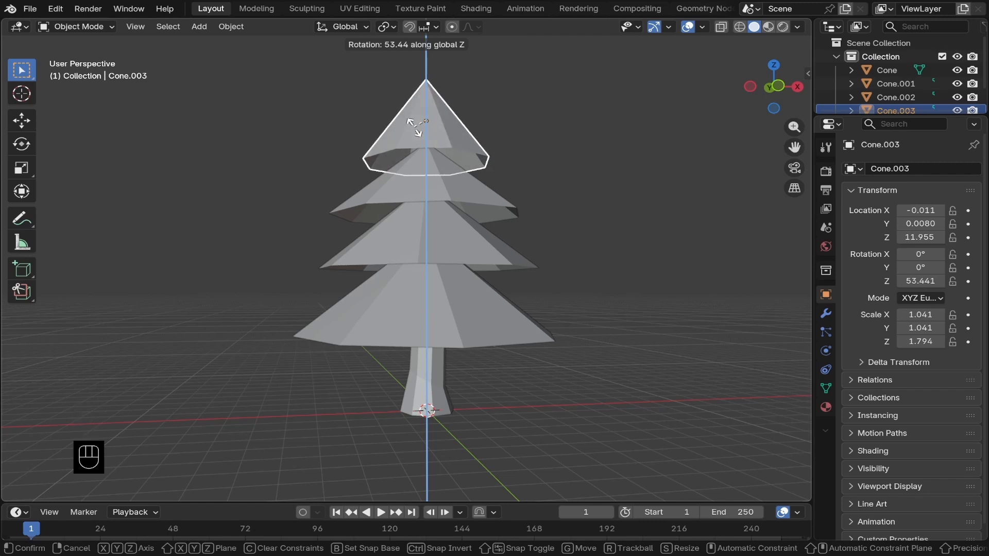
left_click(286, 148)
- Lower the topmost cone about 0.46 m and the cone directly beneath it about 0.30 m along Z
middle_click_drag(400, 141, 378, 252)
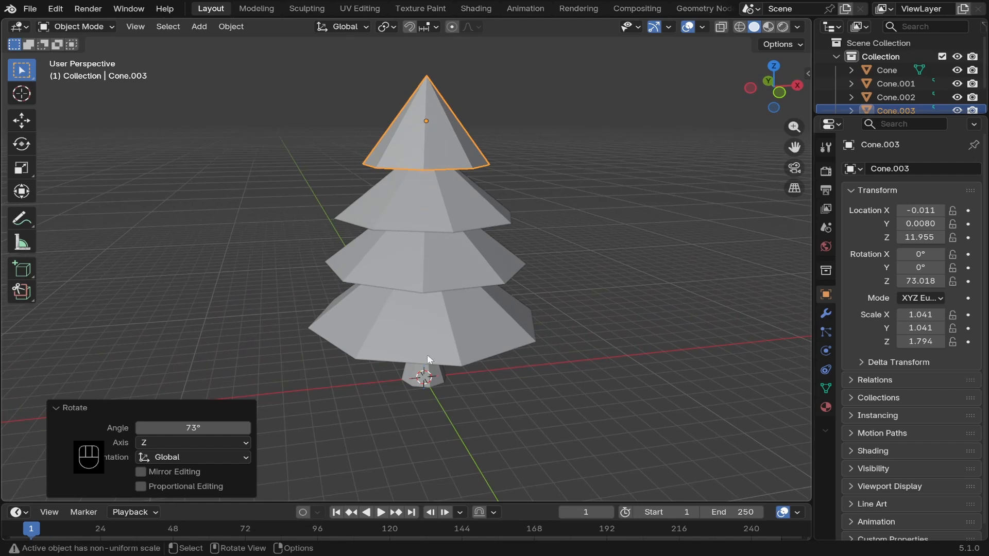
middle_click_drag(425, 357, 400, 351)
scroll(373, 332, "down", 2)
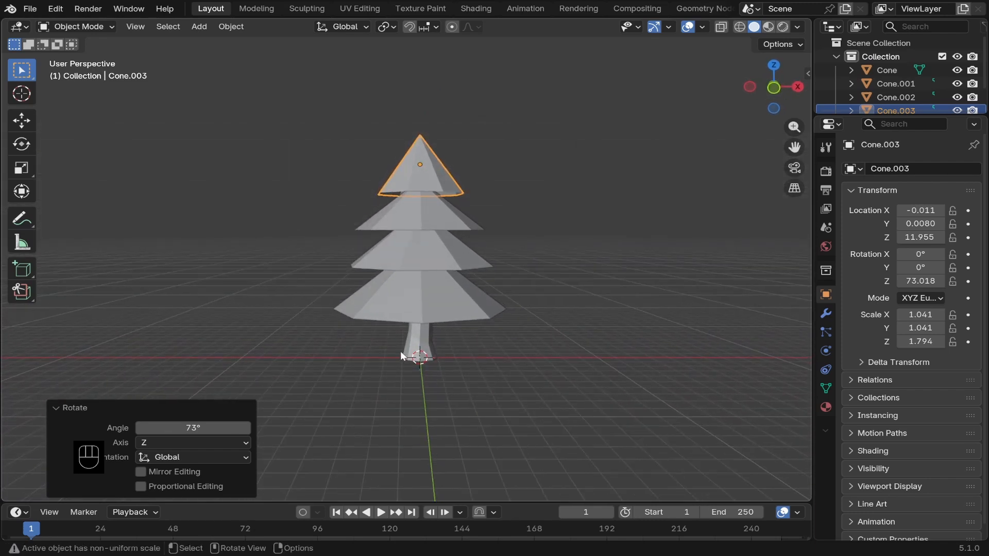
key("g")
key("z")
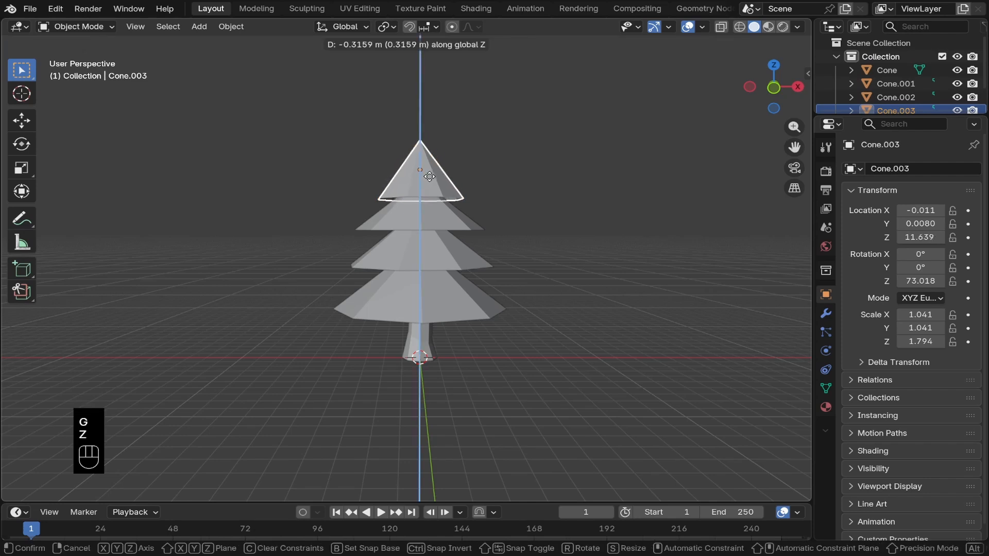
left_click(410, 211)
left_click(408, 219)
key("g")
key("z")
left_click(408, 225)
left_click(543, 224)
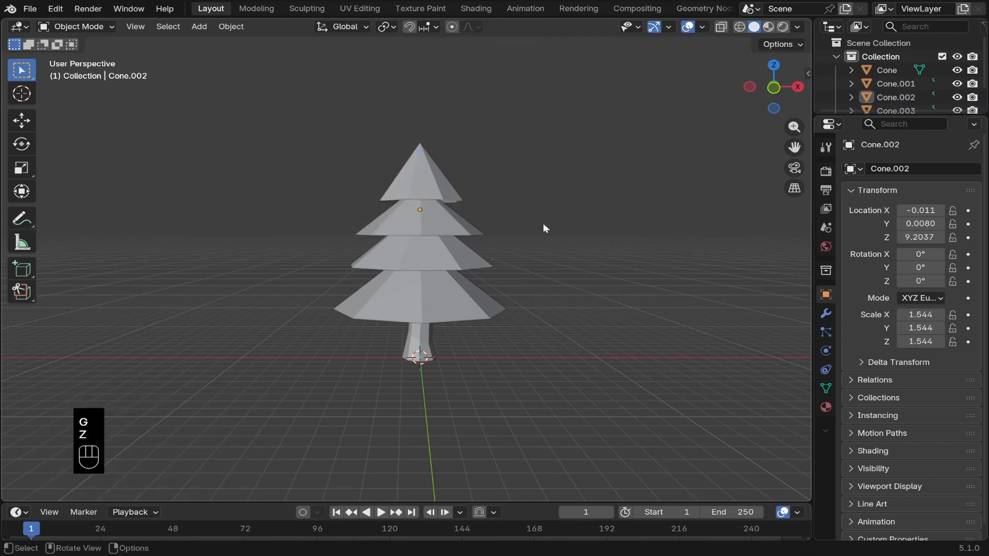
- Apply the scale of the trunk and all four foliage cones together
middle_click_drag(379, 220, 282, 254)
scroll(282, 255, "up", 2)
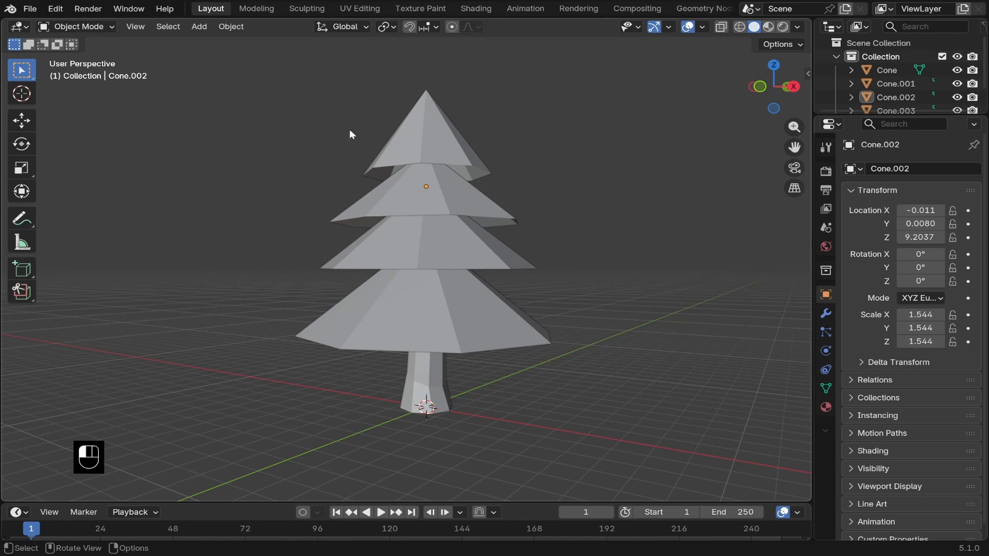
left_click_drag(349, 129, 528, 403)
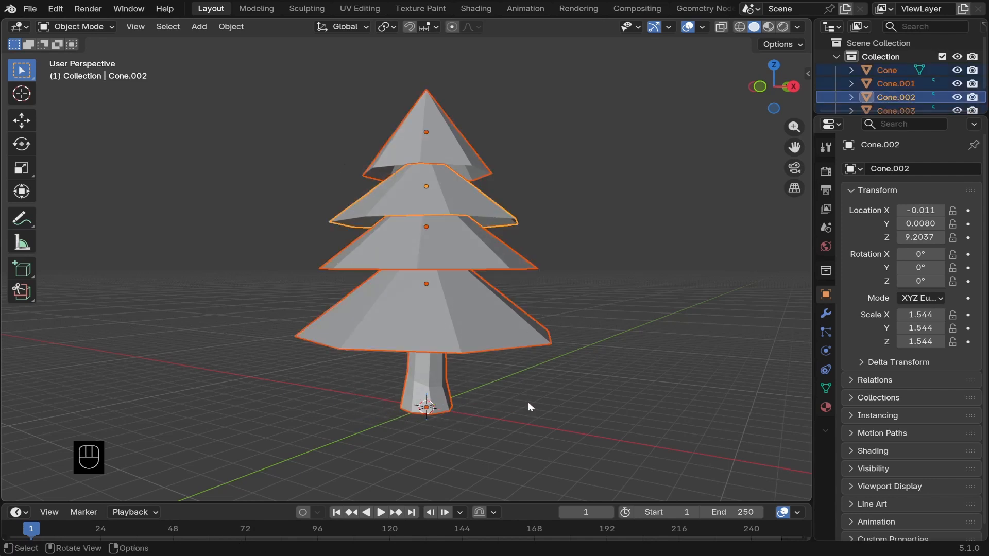
key("ctrl")
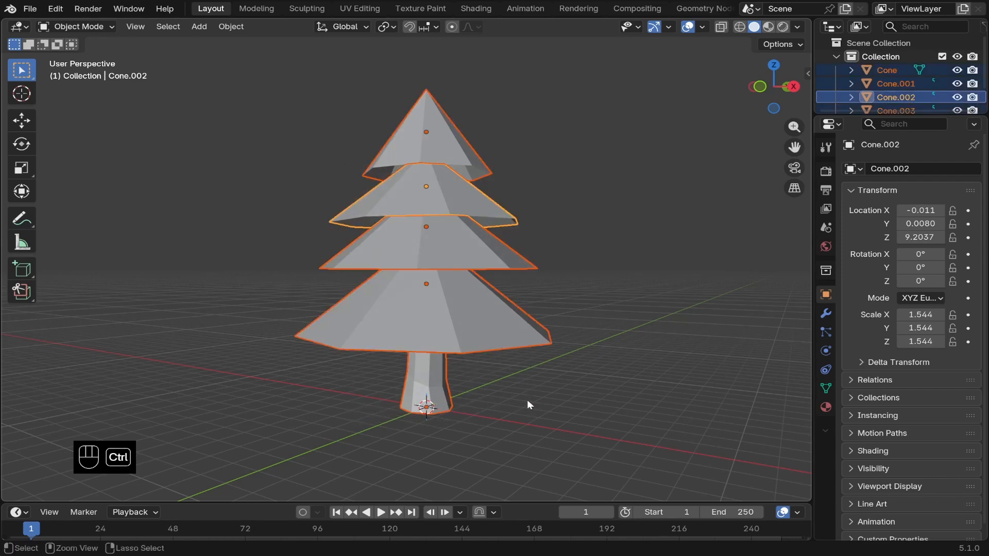
key("ctrl+a")
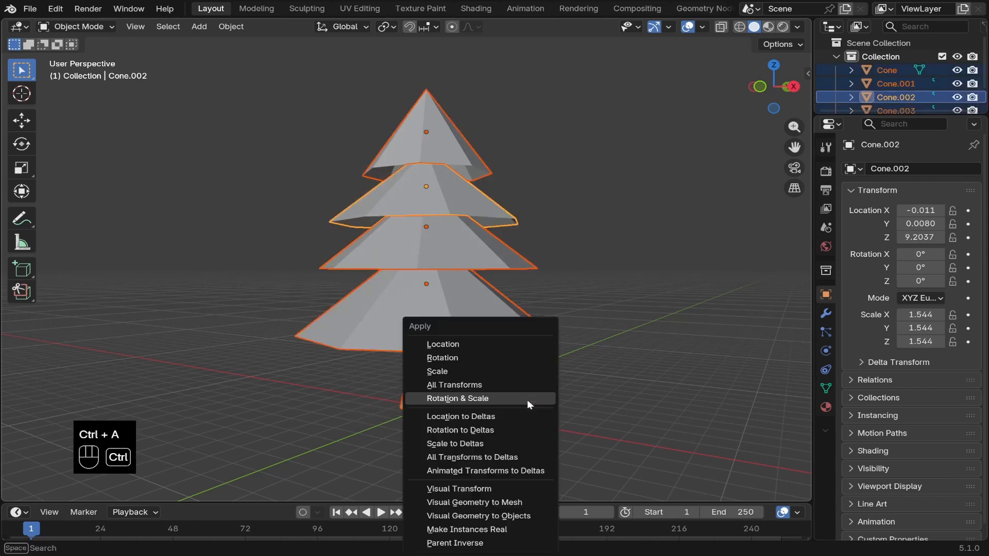
left_click(440, 374)
left_click(495, 378)
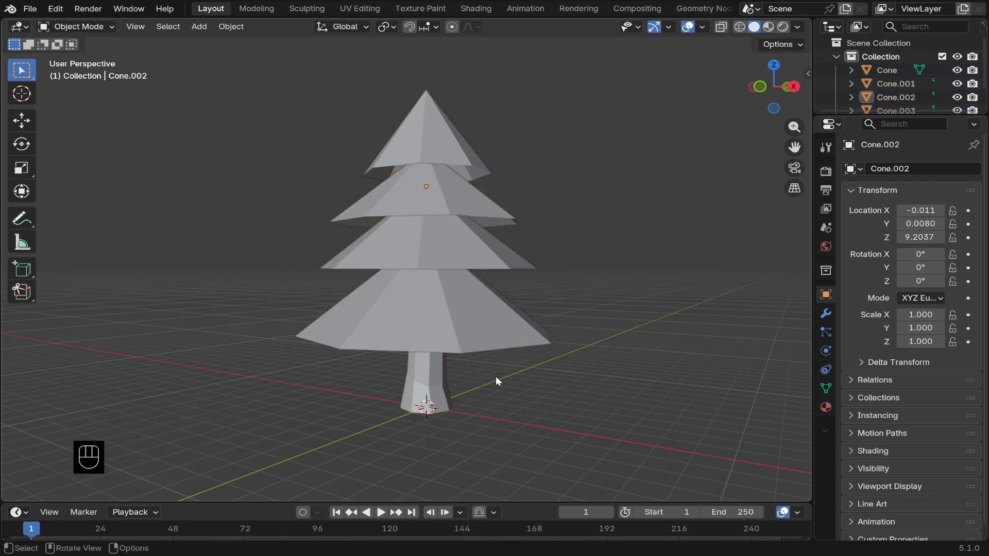
- Check the scale and dimension values of the foliage cones and the trunk
key("n")
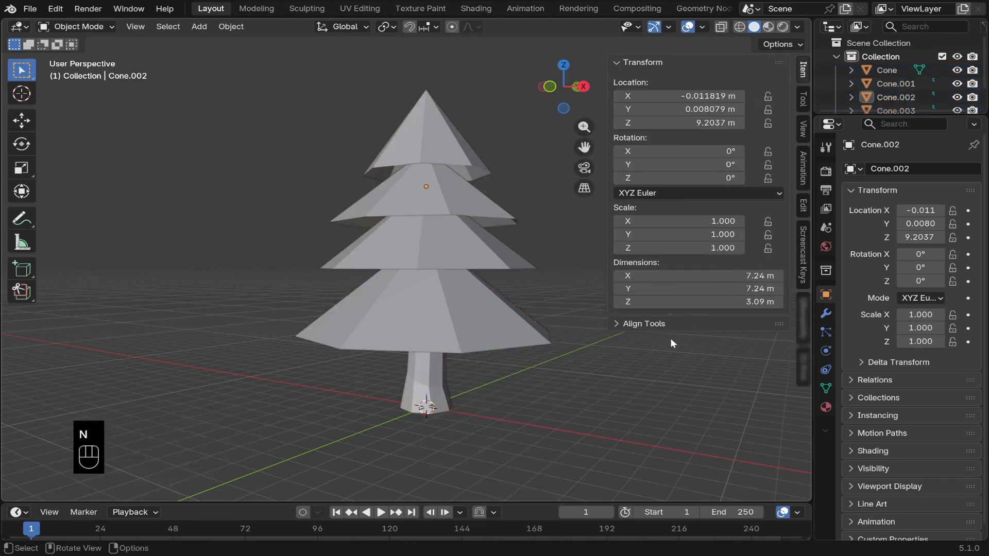
left_click(425, 149)
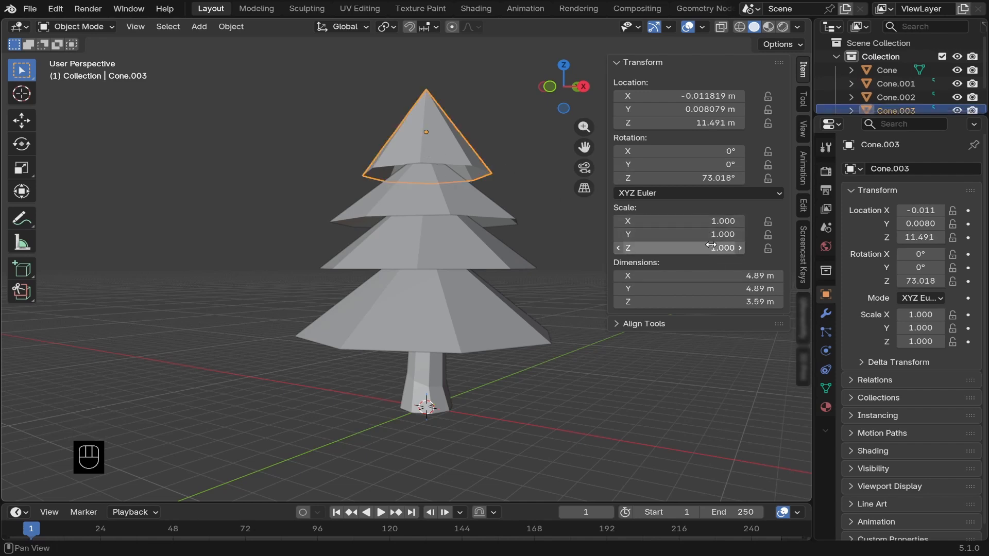
left_click(495, 273)
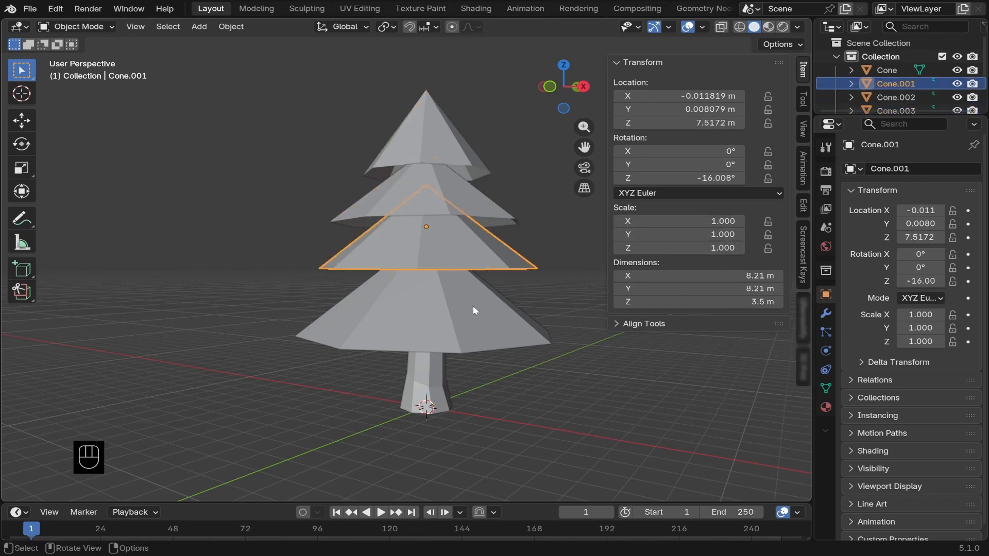
left_click(465, 316)
left_click(433, 380)
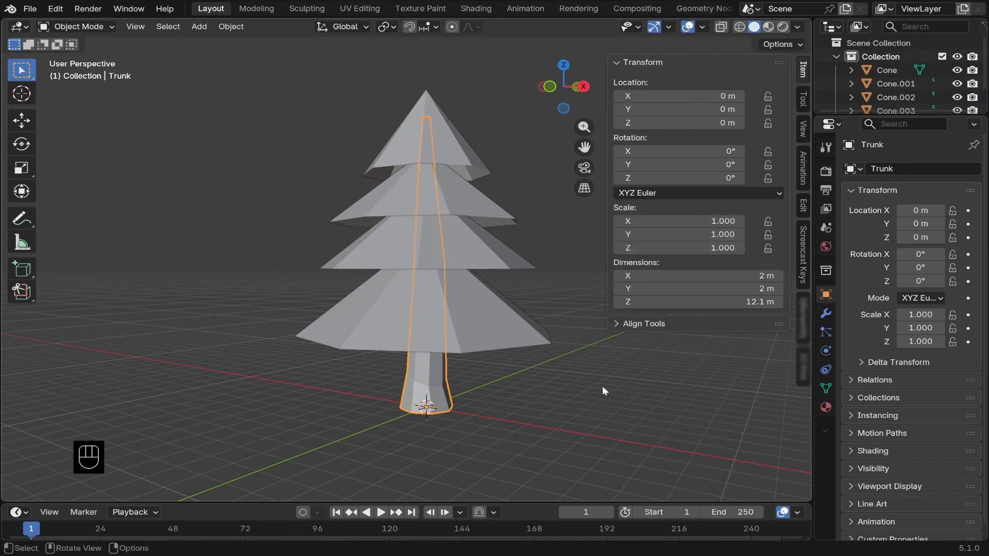
key("n")
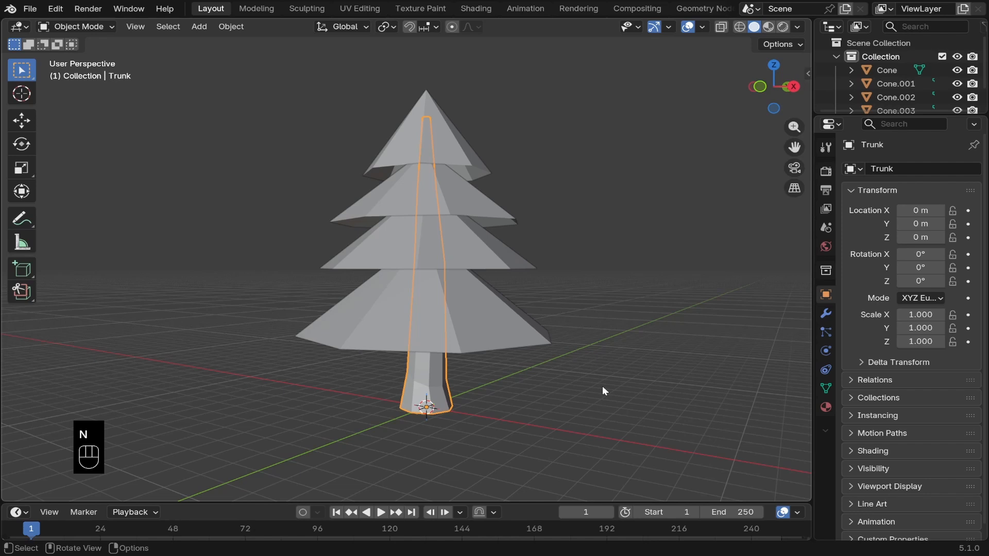
left_click(601, 385)
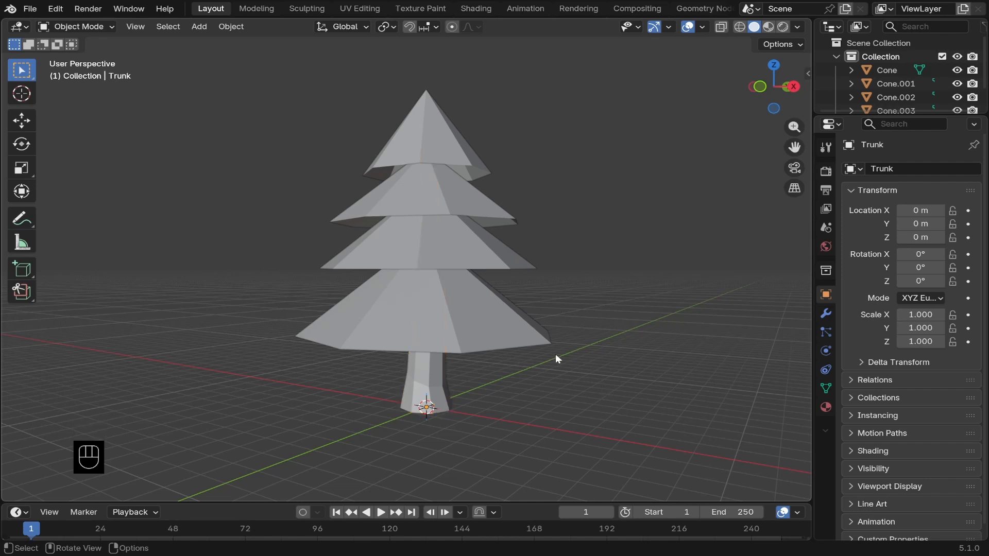
- Add a Solidify modifier to the lowest foliage cone
left_click(473, 337)
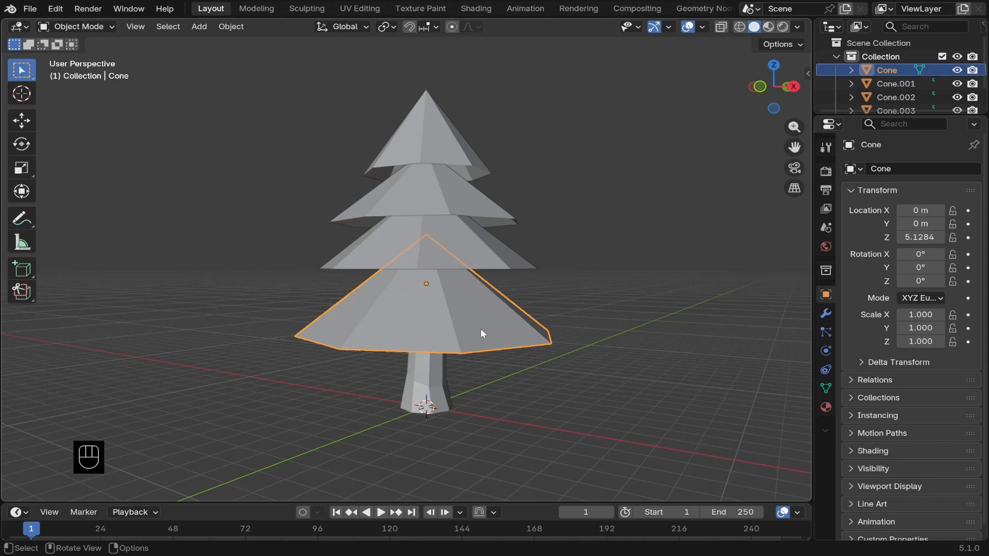
left_click(826, 313)
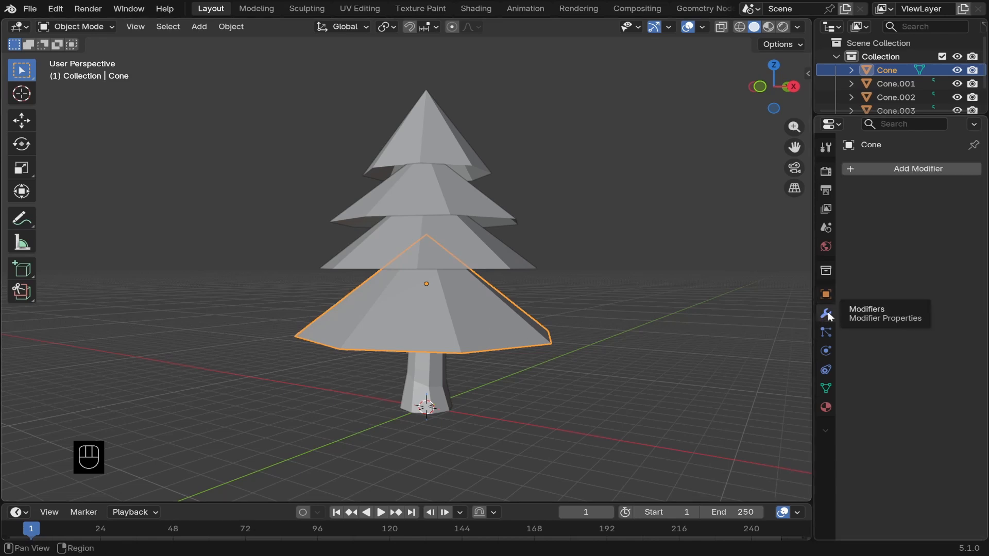
left_click(898, 168)
mouse_move(898, 168)
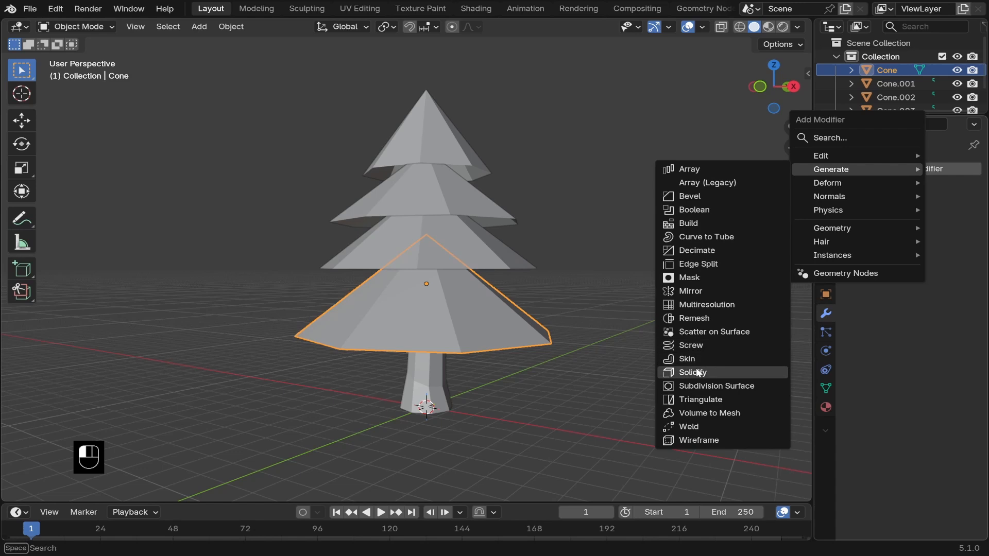
left_click(722, 369)
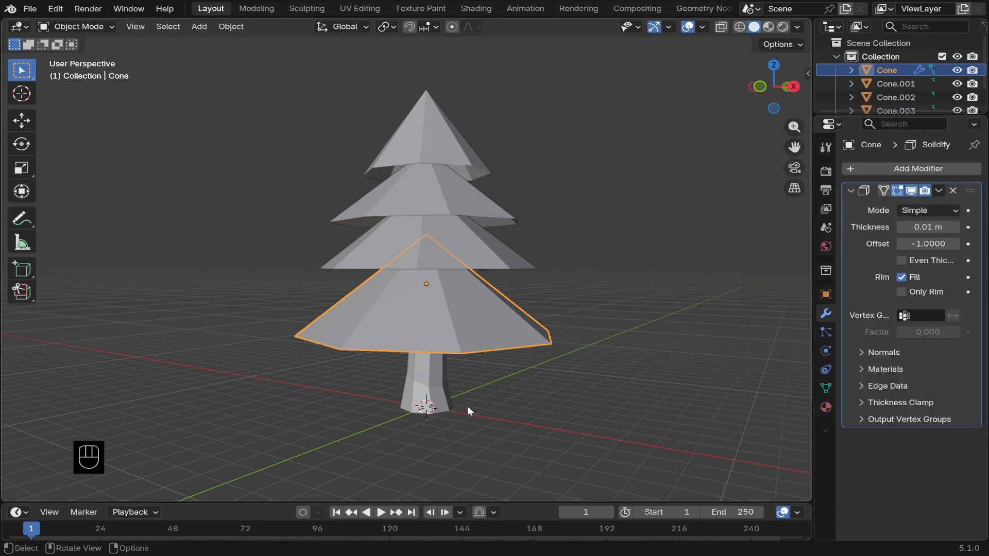
- Set the Solidify thickness of the lowest foliage cone to 0.15 m
middle_click_drag(468, 406, 428, 337)
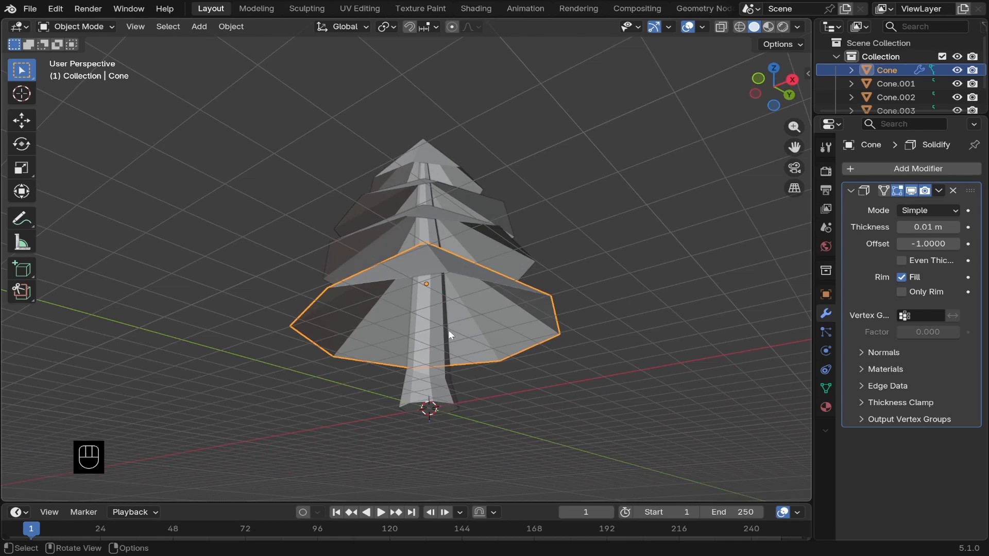
scroll(449, 330, "up", 5)
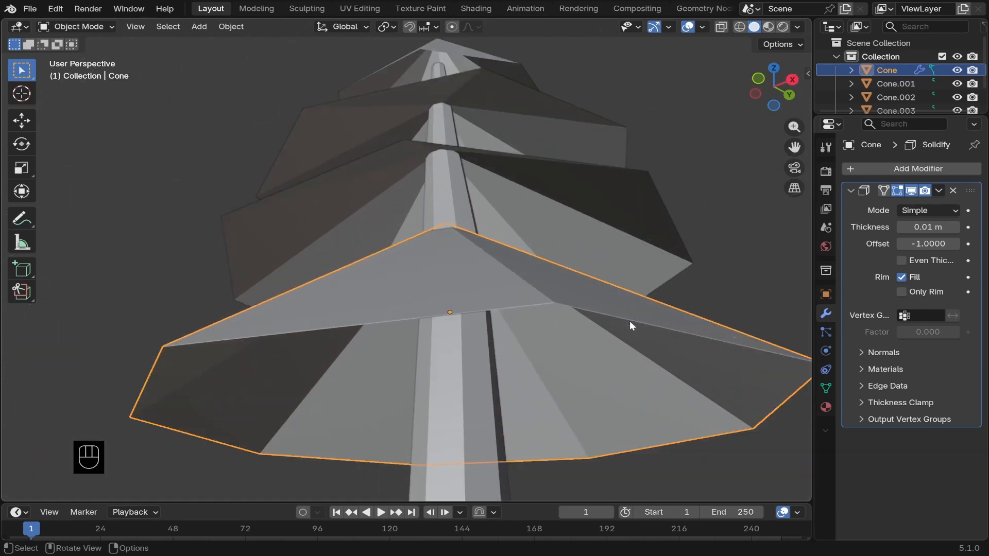
left_click(955, 227)
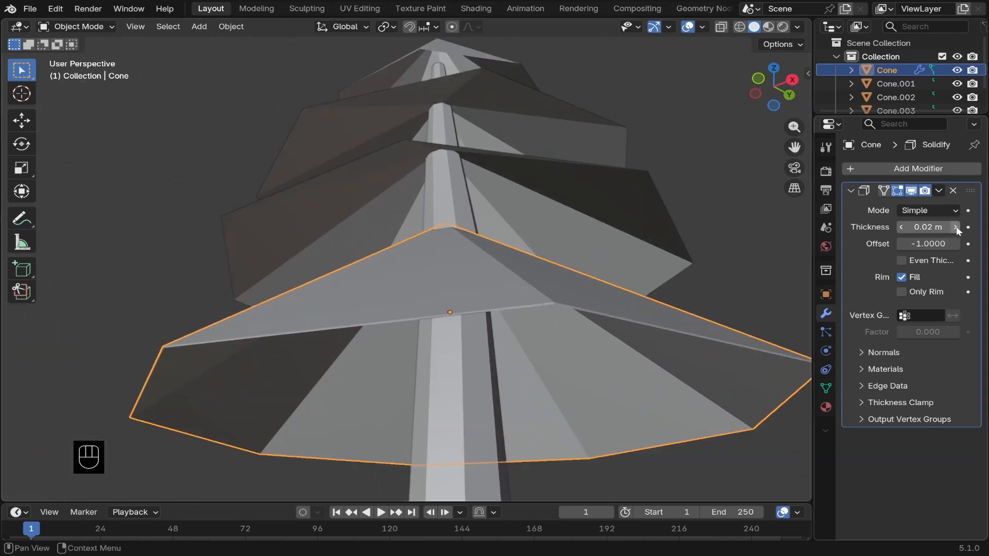
left_click(956, 227)
left_click(956, 226)
left_click(956, 226)
left_click(956, 227)
left_click(956, 227)
left_click(955, 227)
left_click(956, 227)
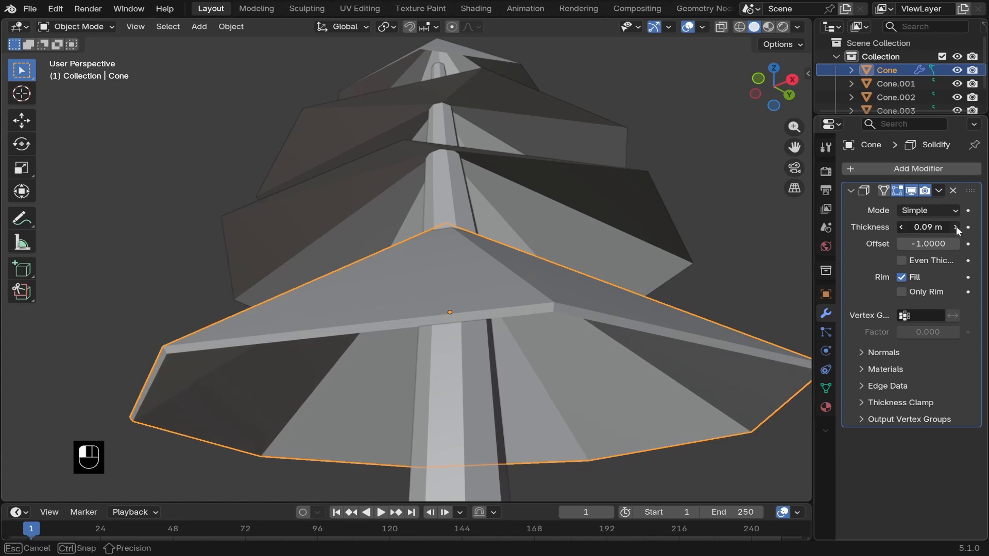
left_click(956, 227)
left_click(956, 227)
left_click(955, 227)
left_click(955, 227)
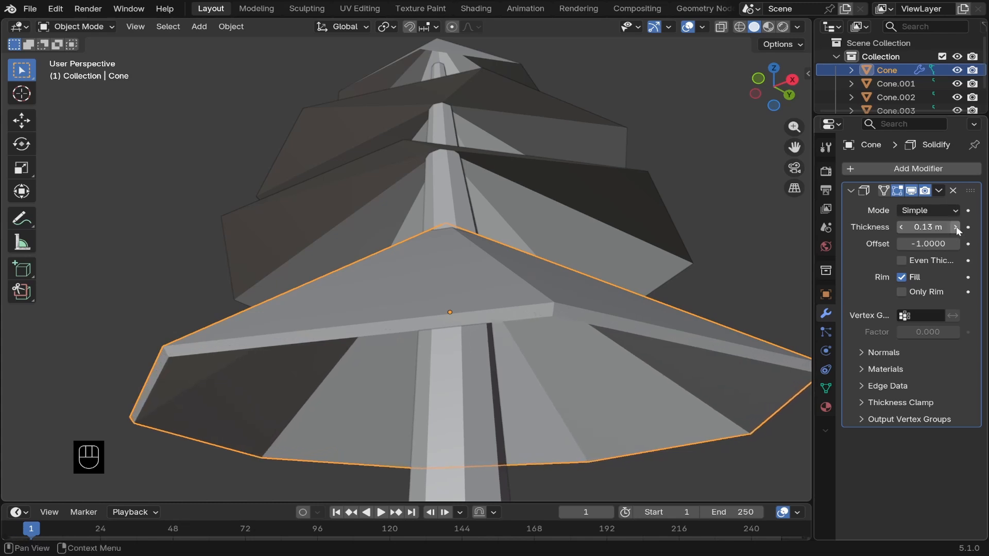
left_click(956, 227)
left_click(955, 226)
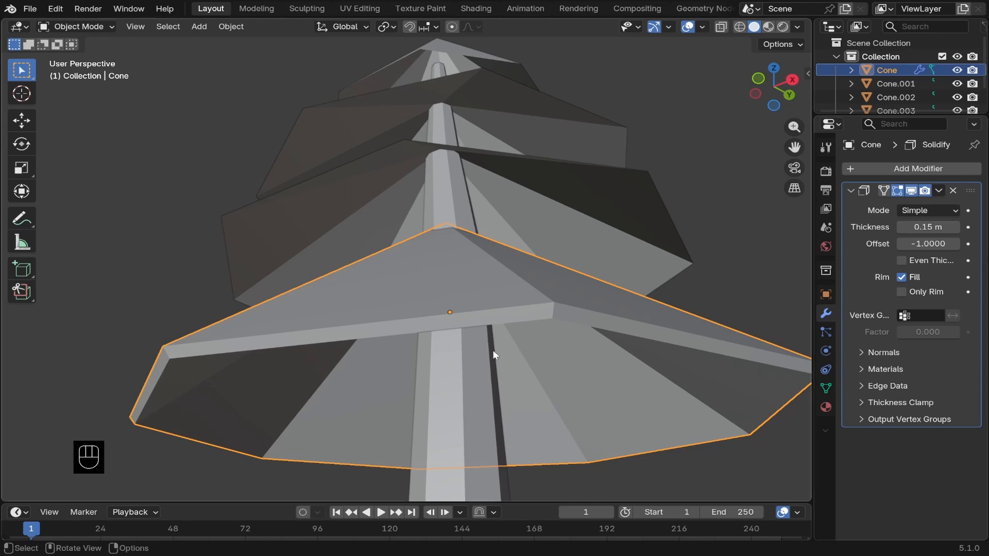
- Copy the Solidify modifier from the lowest foliage cone to the three foliage cones above it
middle_click_drag(493, 354, 486, 374)
scroll(479, 370, "down", 4)
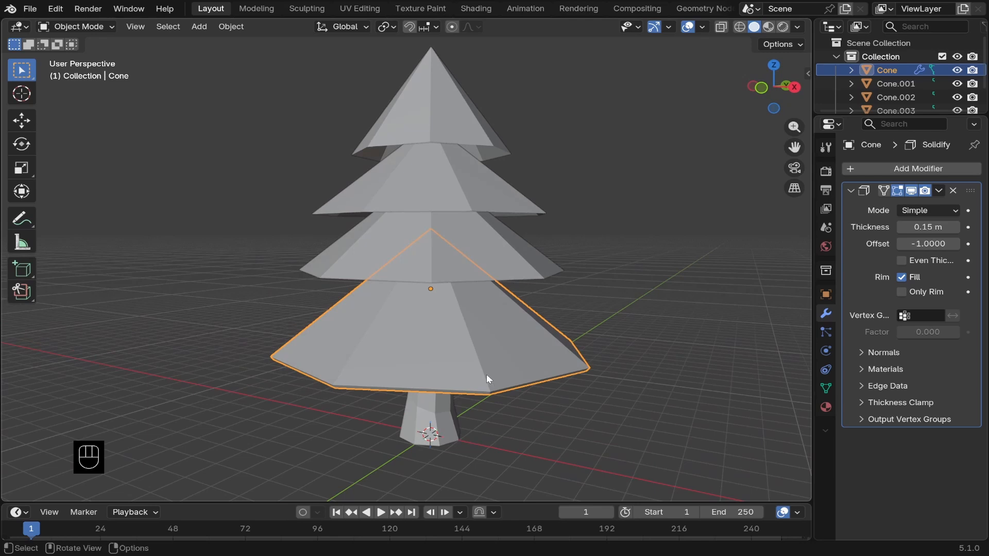
left_click(414, 116)
left_click(392, 194, "shift")
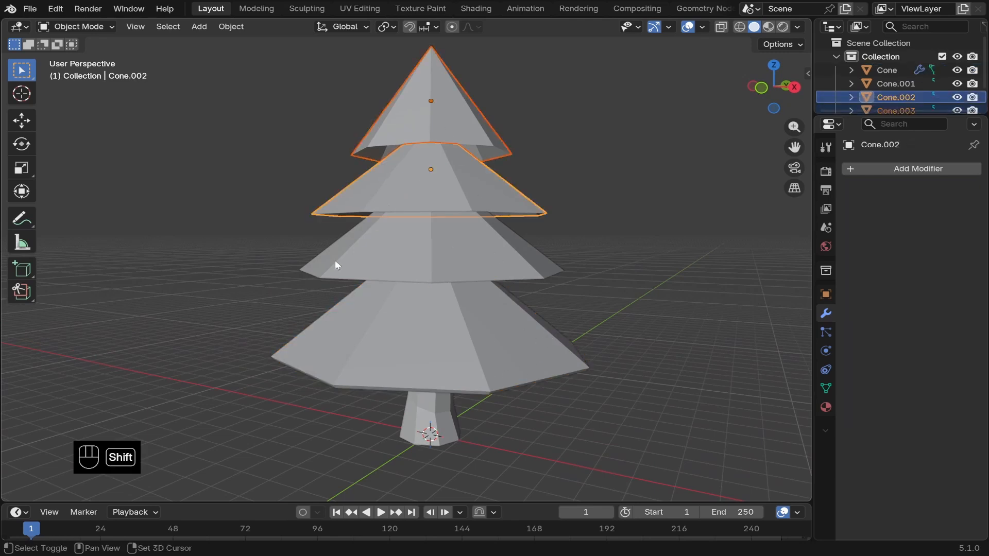
left_click(341, 254, "shift")
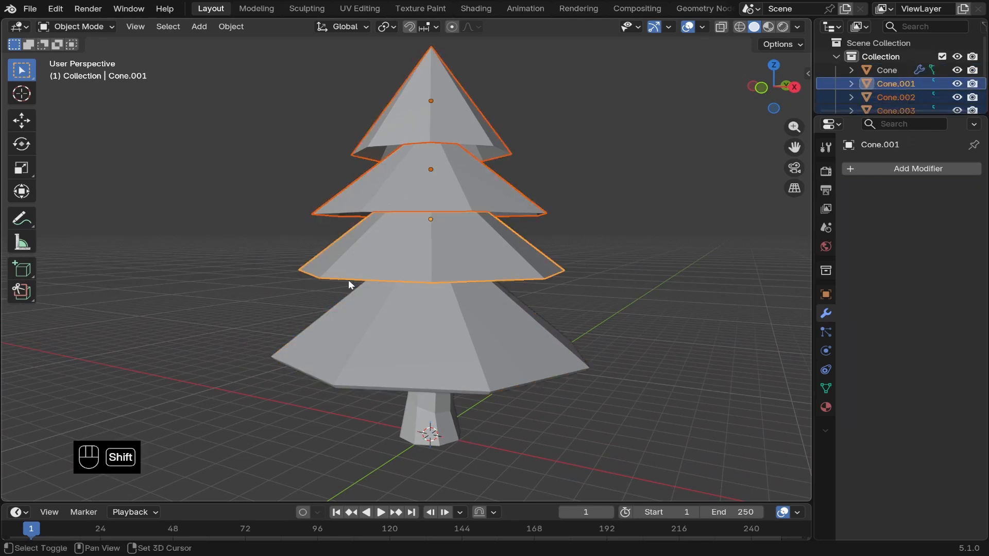
left_click(347, 366, "shift")
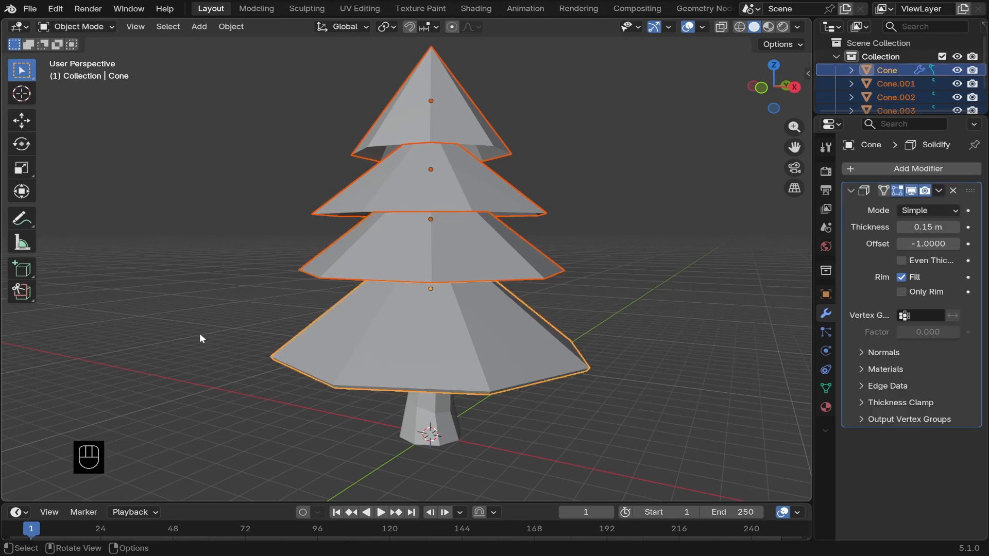
key("ctrl+l")
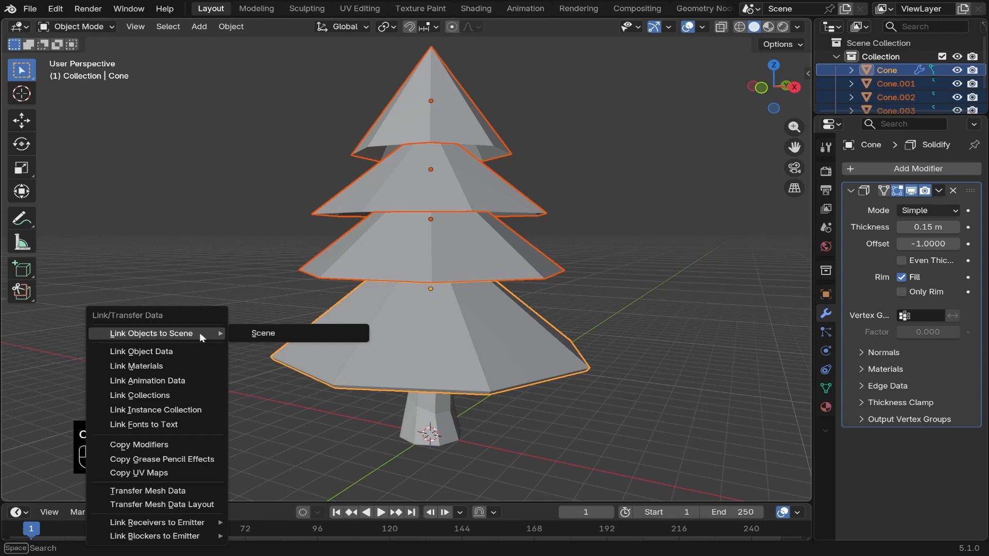
left_click(178, 444)
middle_click_drag(266, 418, 270, 378)
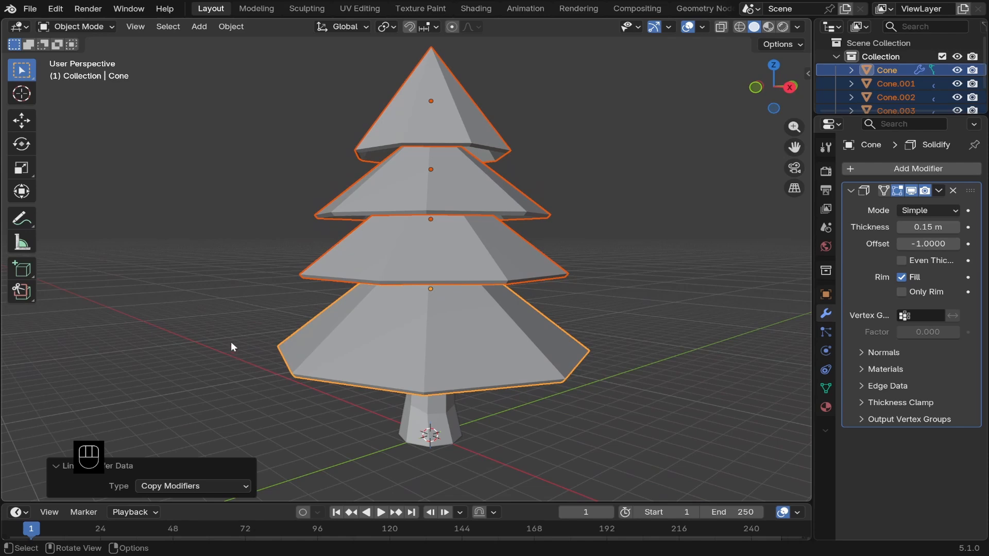
- Knife-cut a triangular outline around the front corner of the lowest foliage cone's rim
key("KP_1")
scroll(271, 368, "up", 4)
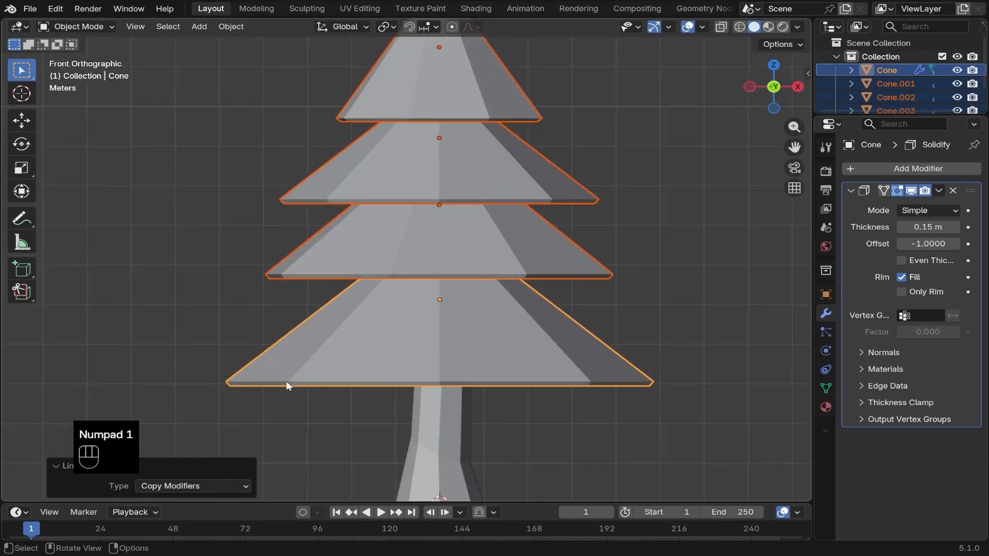
left_click(456, 332)
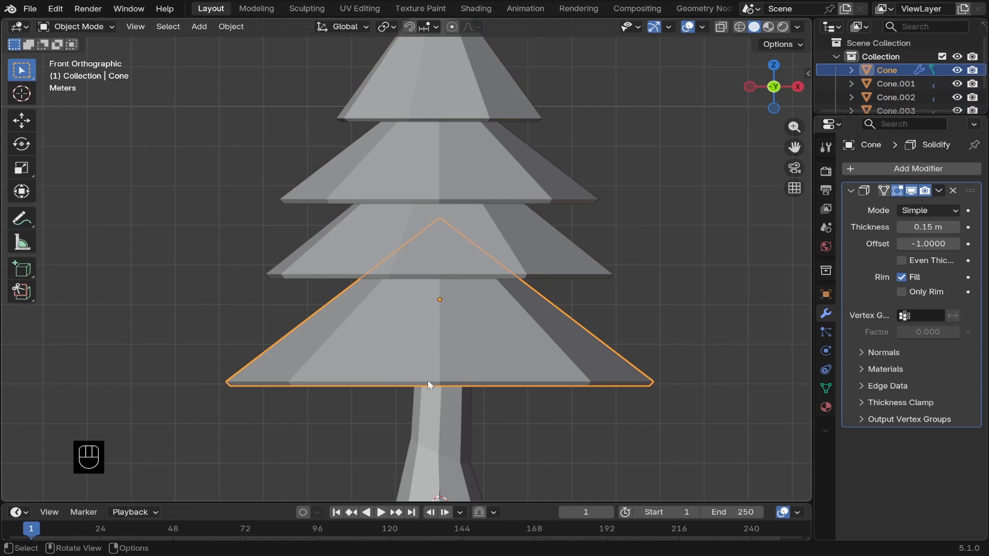
key("Tab")
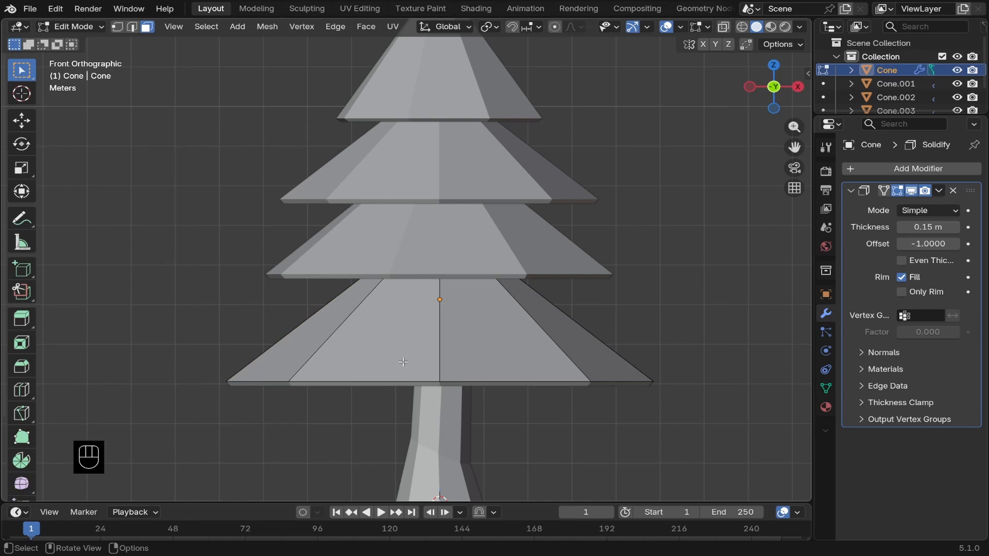
key("k")
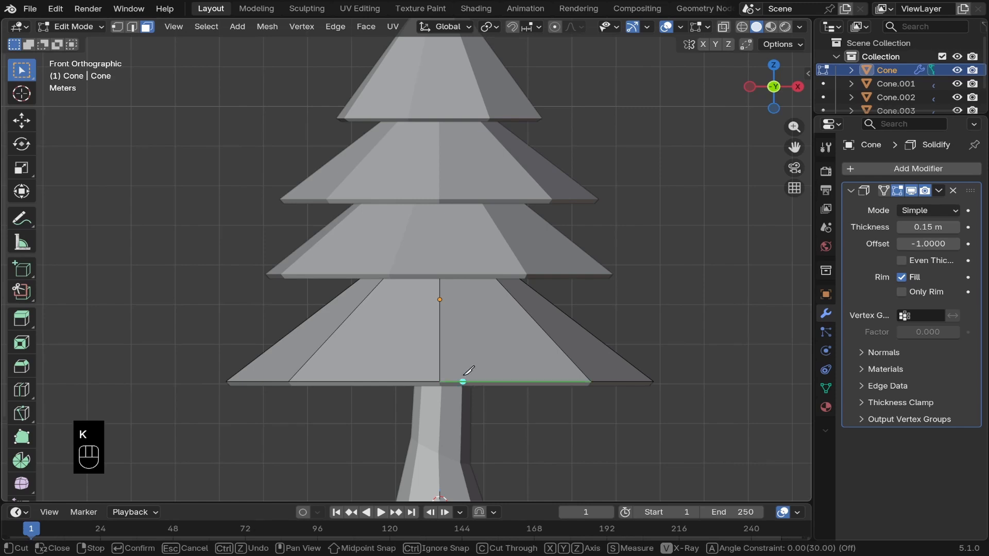
left_click(464, 381)
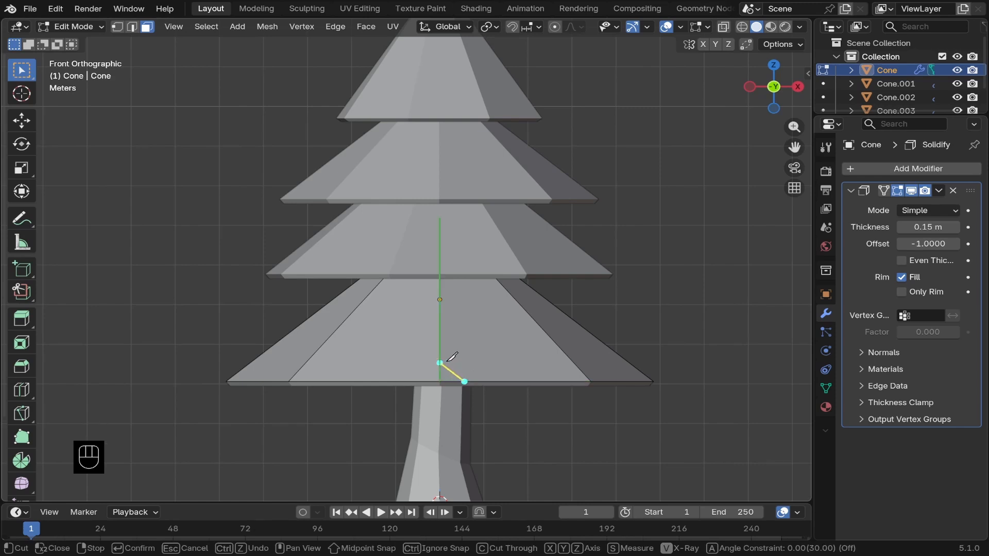
left_click(440, 331)
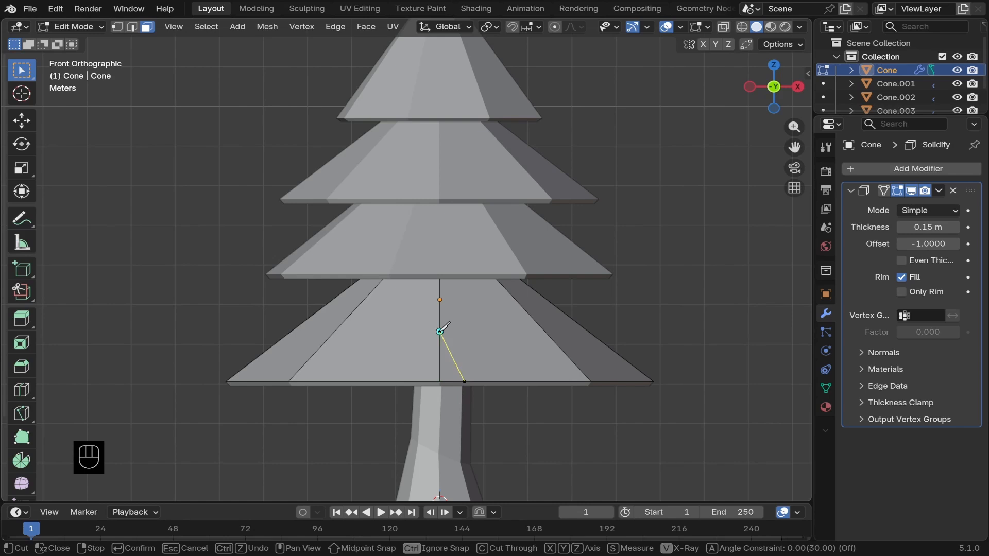
left_click(418, 381)
key("Return")
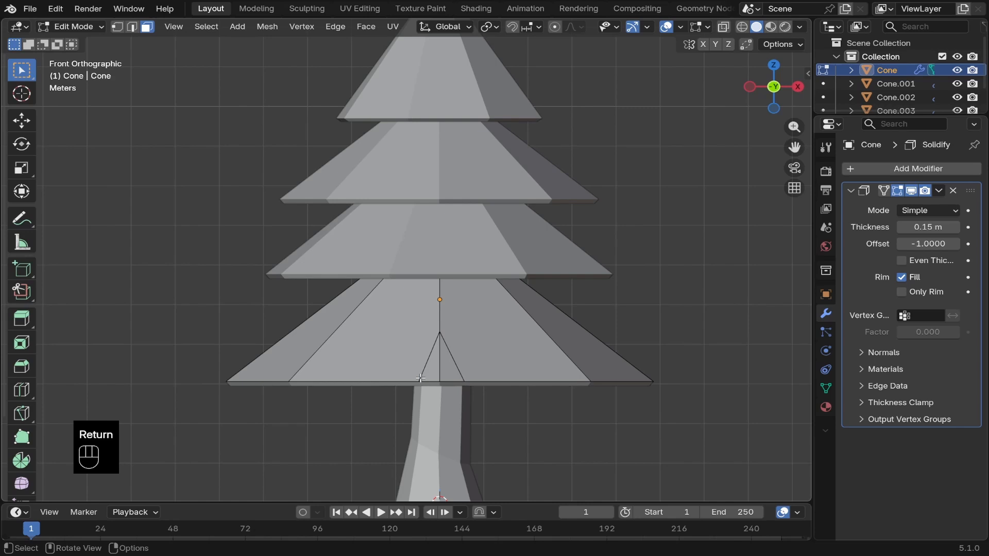
- Delete the two triangular faces inside the front cut to open a notch in the lowest cone's rim
key("3")
left_click(447, 374)
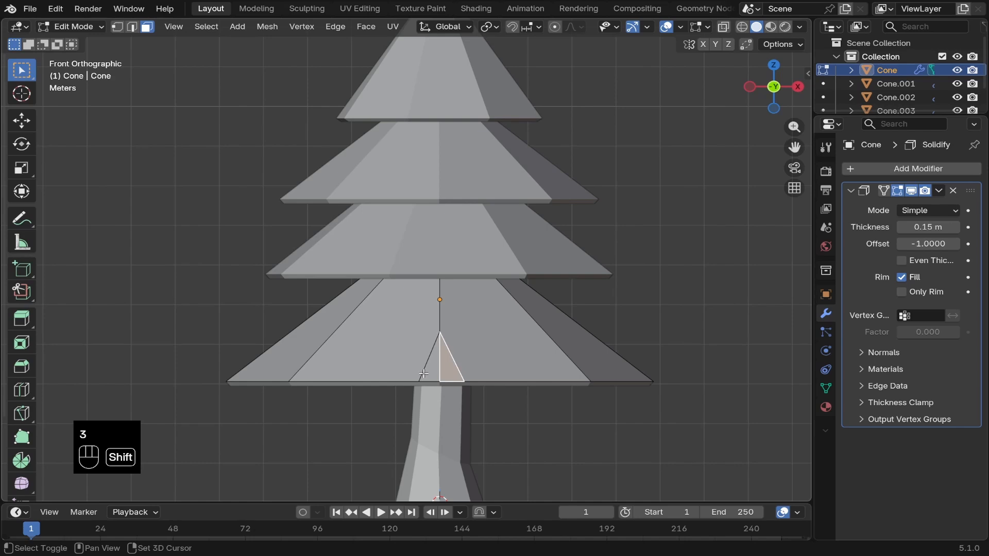
left_click(423, 374, "shift")
key("x")
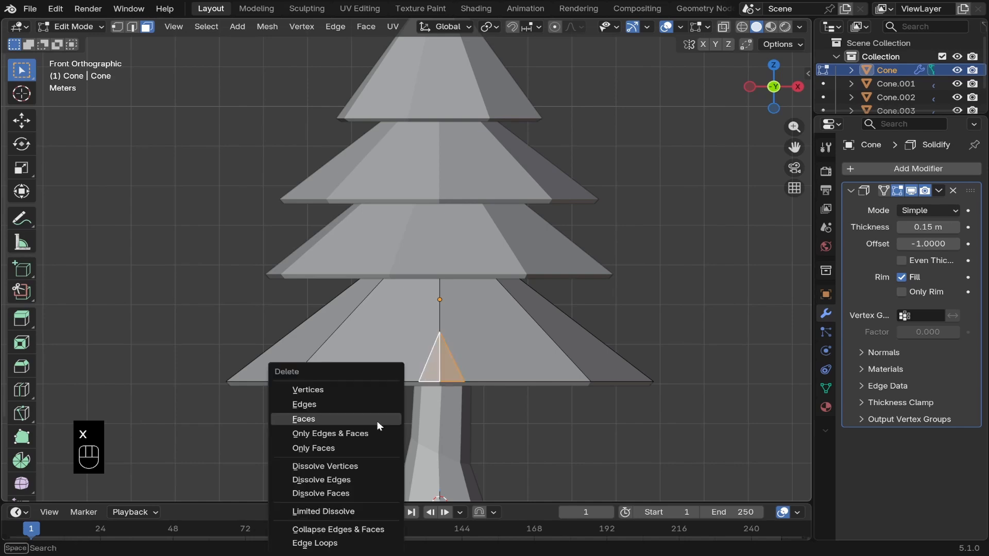
left_click(341, 419)
middle_click_drag(373, 420, 392, 422)
- Knife-cut a second, uneven triangular outline around the rim corner on the lowest cone's negative X side
scroll(393, 422, "down", 3)
middle_click_drag(334, 406, 472, 417)
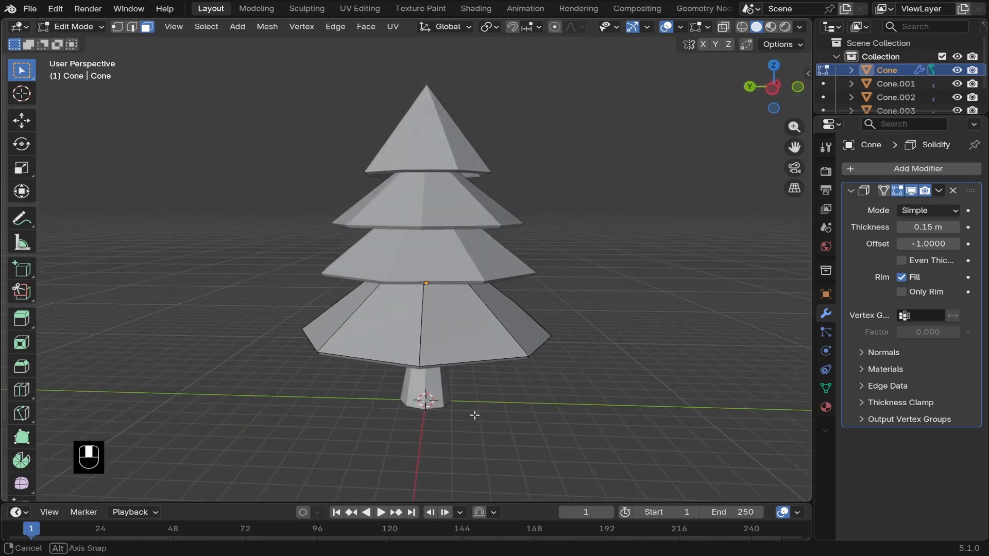
scroll(419, 393, "up", 2)
scroll(424, 396, "up", 1)
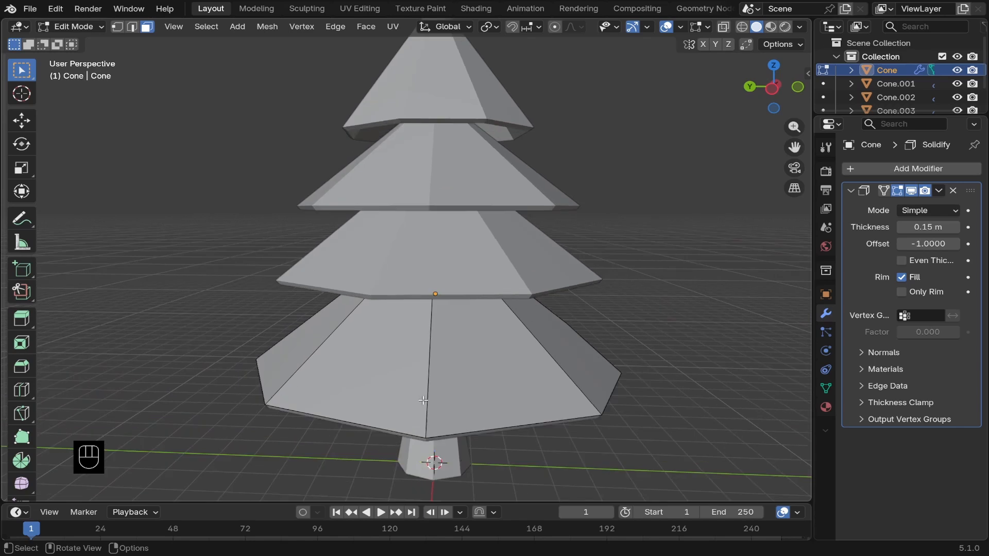
key("k")
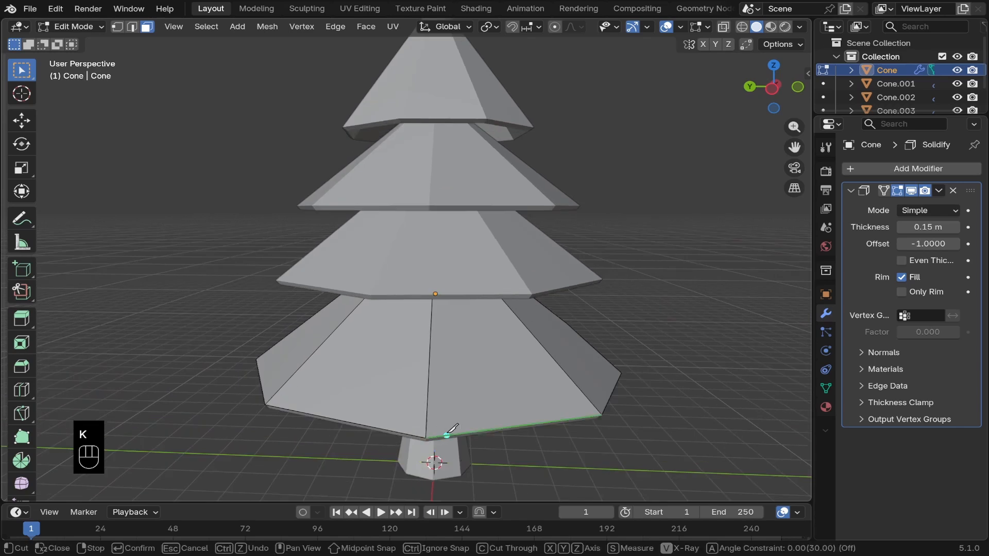
left_click(444, 436)
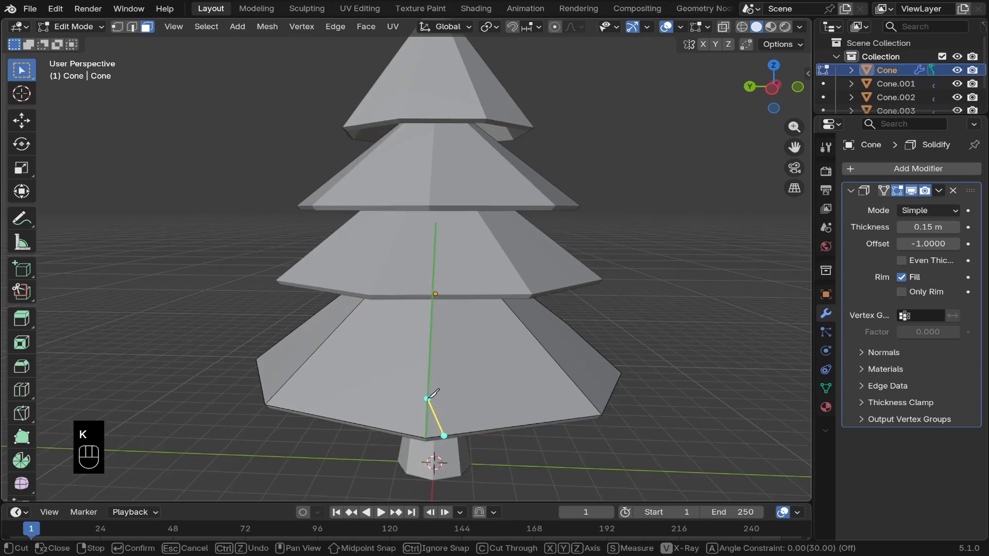
left_click(428, 403)
left_click(394, 431)
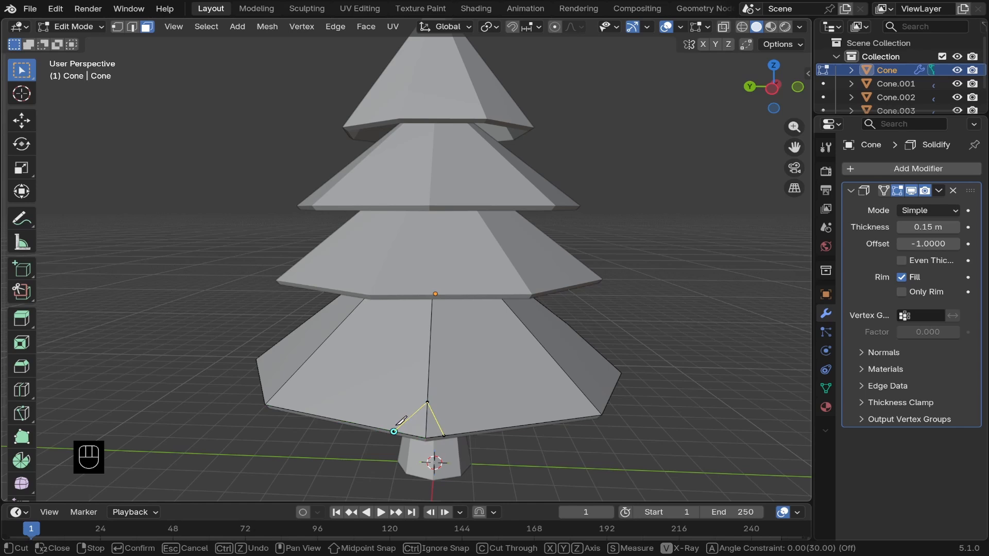
right_click(399, 424)
key("Return")
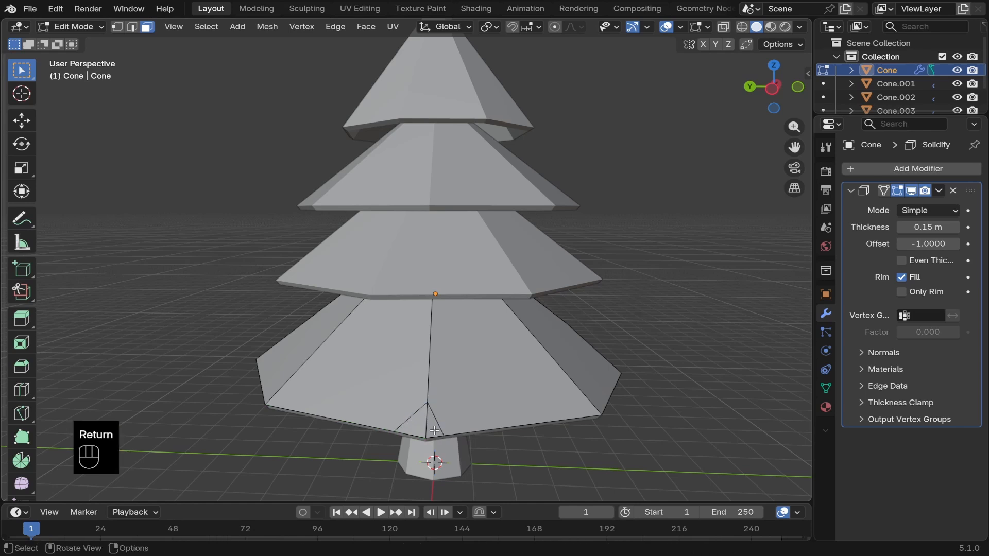
- Delete the two triangular faces inside the cut on the lowest cone's negative X side
left_click(422, 430)
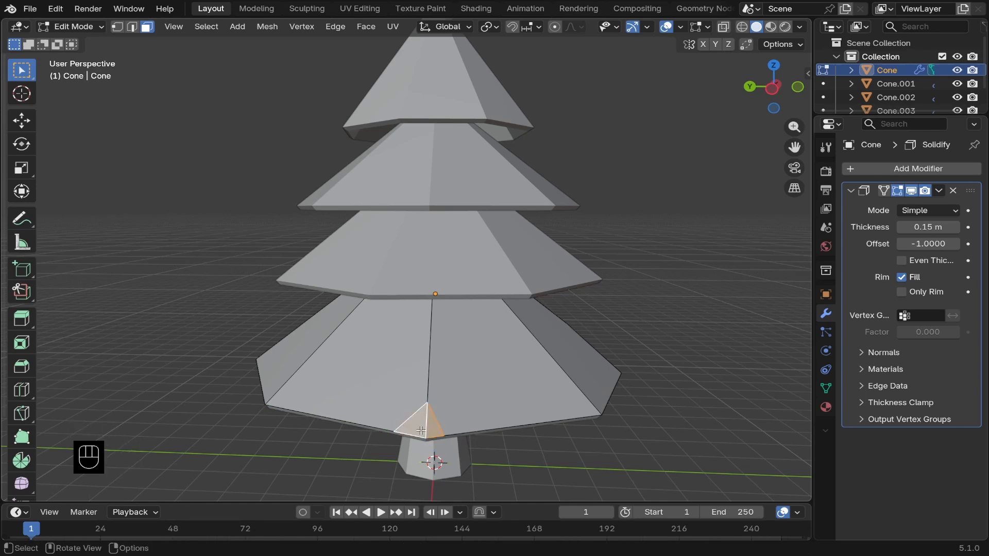
key("x")
left_click(356, 419)
middle_click_drag(316, 414, 321, 411)
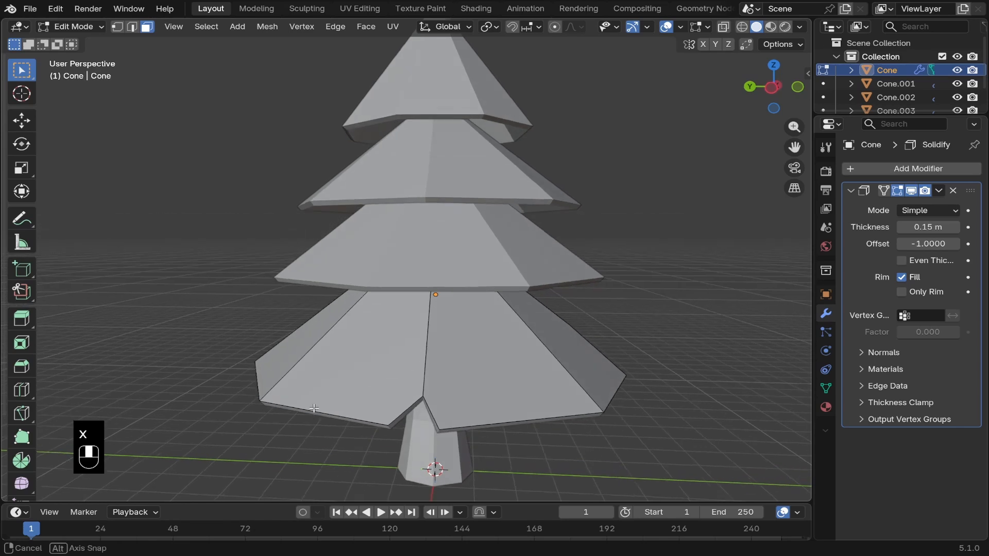
- Widen the notch on the lowest cone's negative X side by moving one rim vertex about 0.32 m along the rim
key("1")
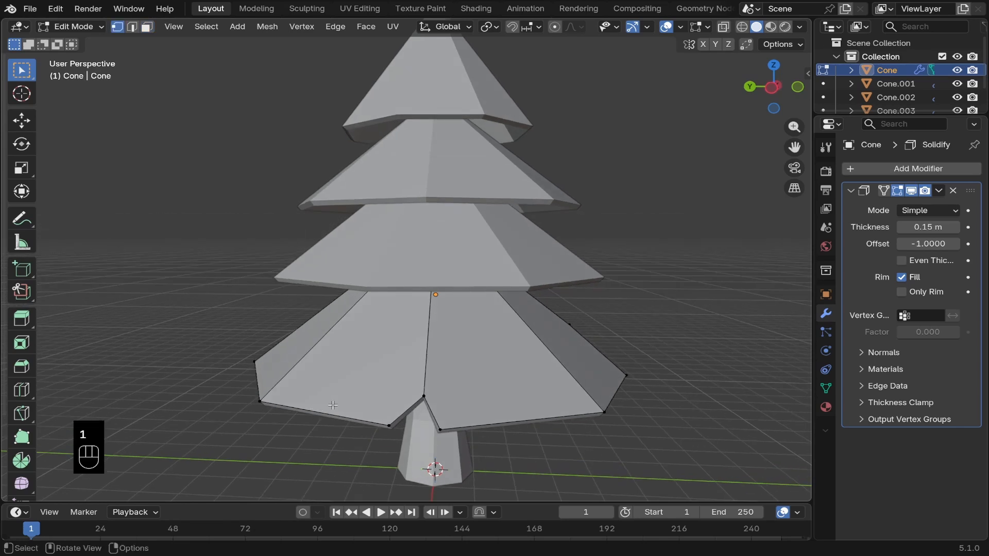
left_click(440, 430)
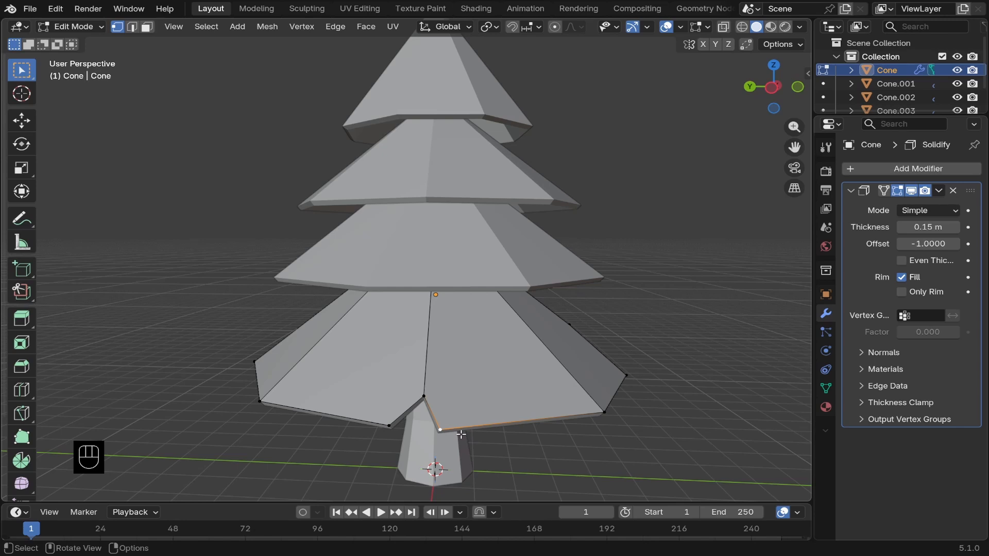
key("g")
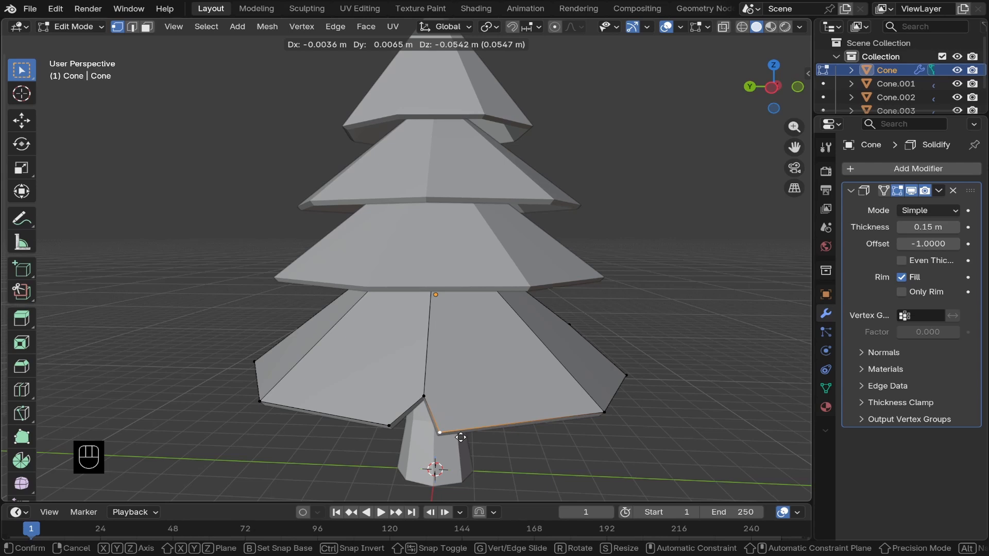
key("g")
key("g")
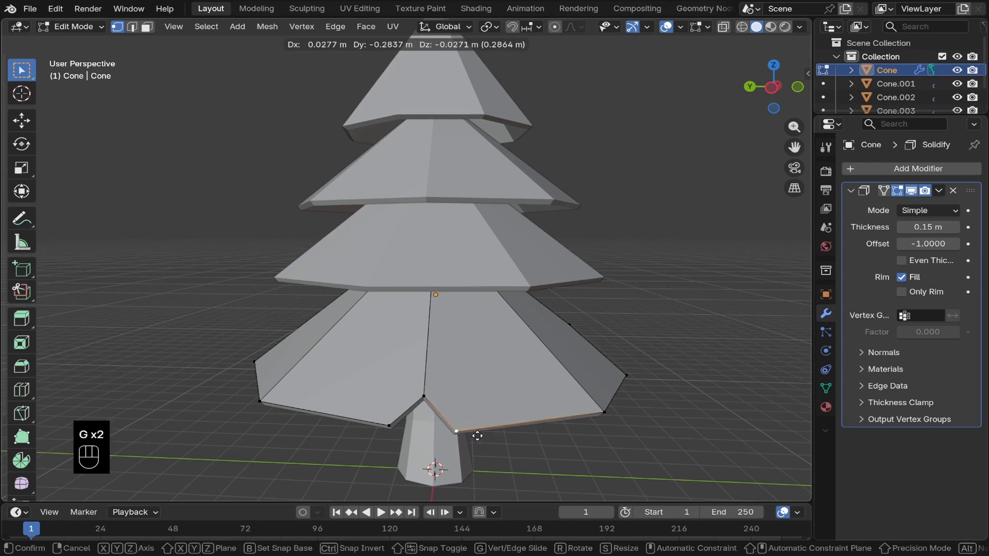
left_click(480, 434)
middle_click_drag(464, 452, 440, 440)
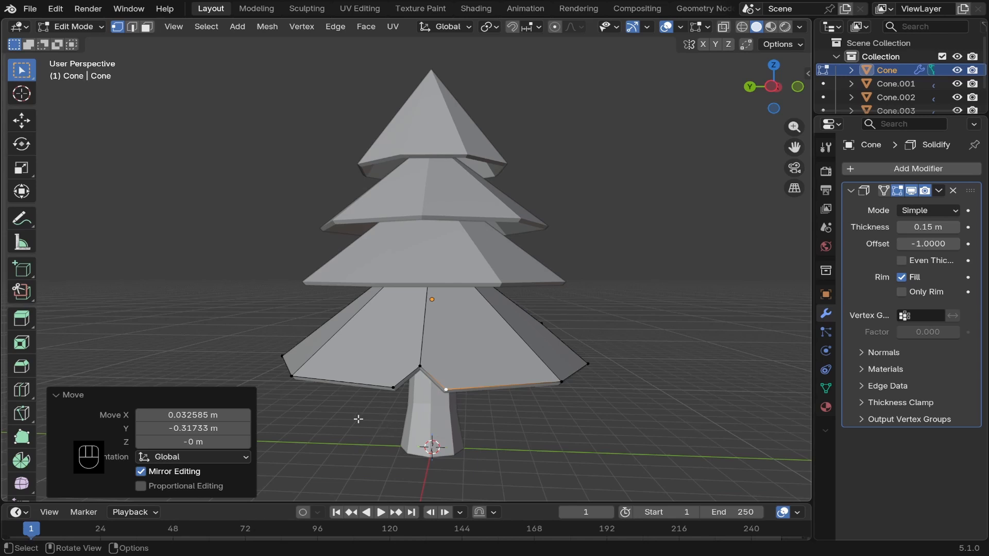
- Knife-cut a triangular notch into the rim corner at the back of the lowest cone and remove its faces
middle_click_drag(331, 404, 515, 400)
middle_click_drag(296, 398, 413, 385, "shift")
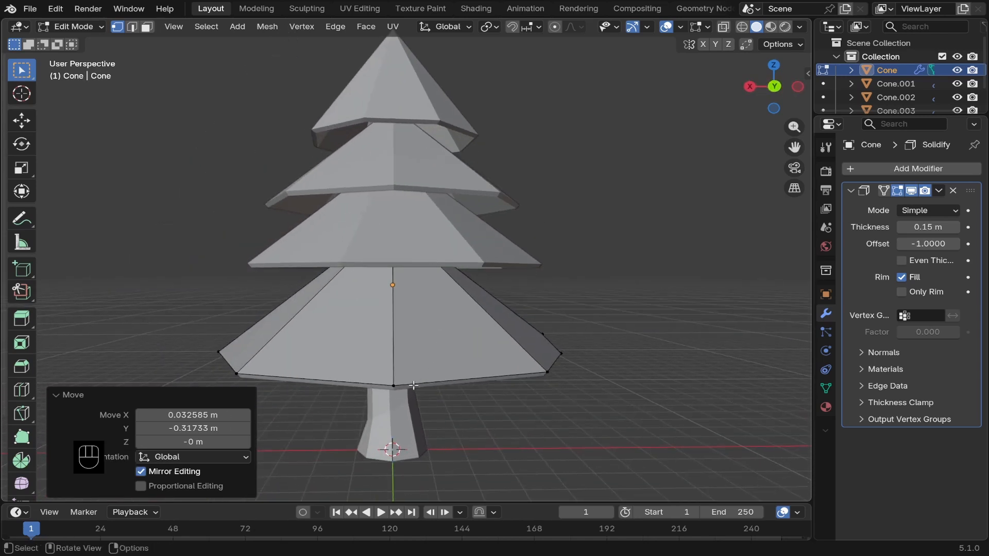
left_click(394, 384, "shift")
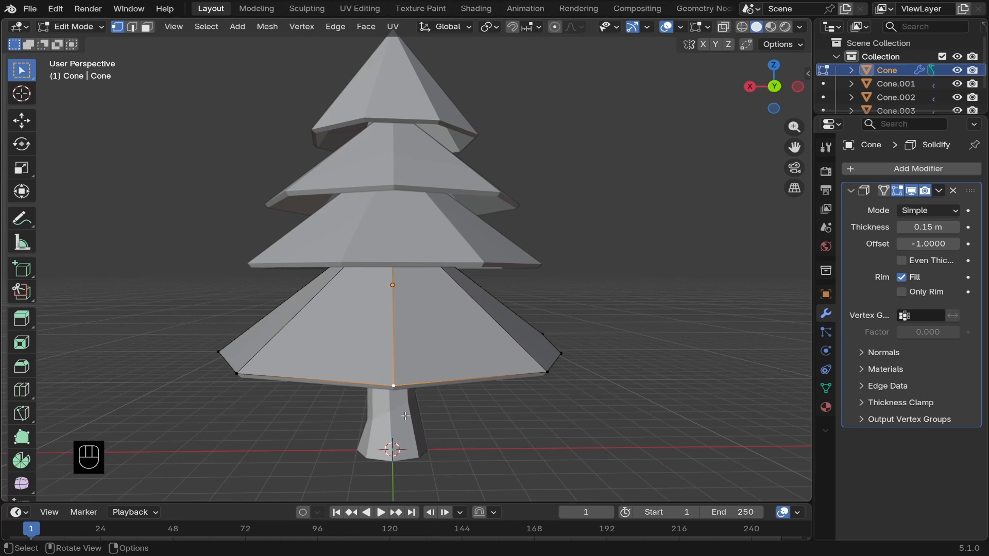
key("k")
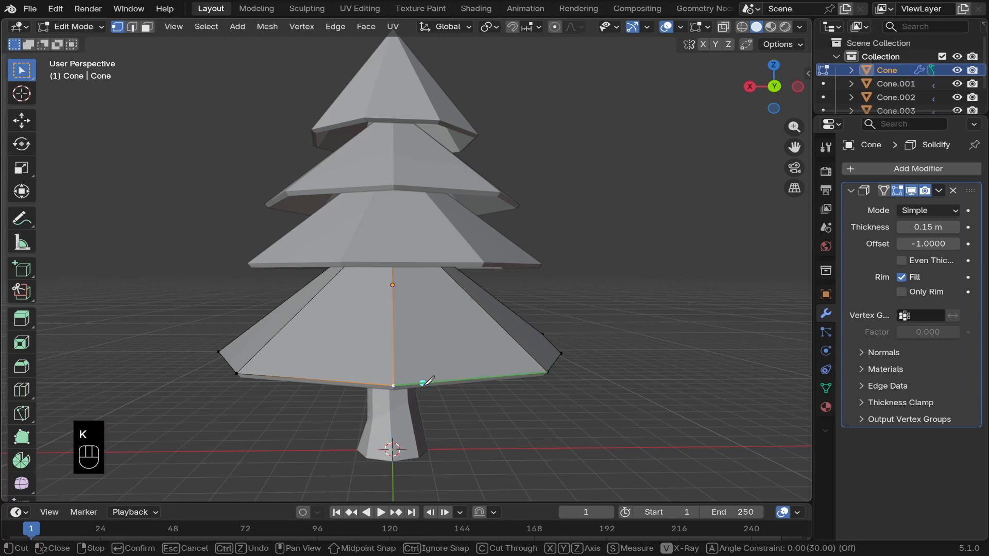
left_click(415, 382)
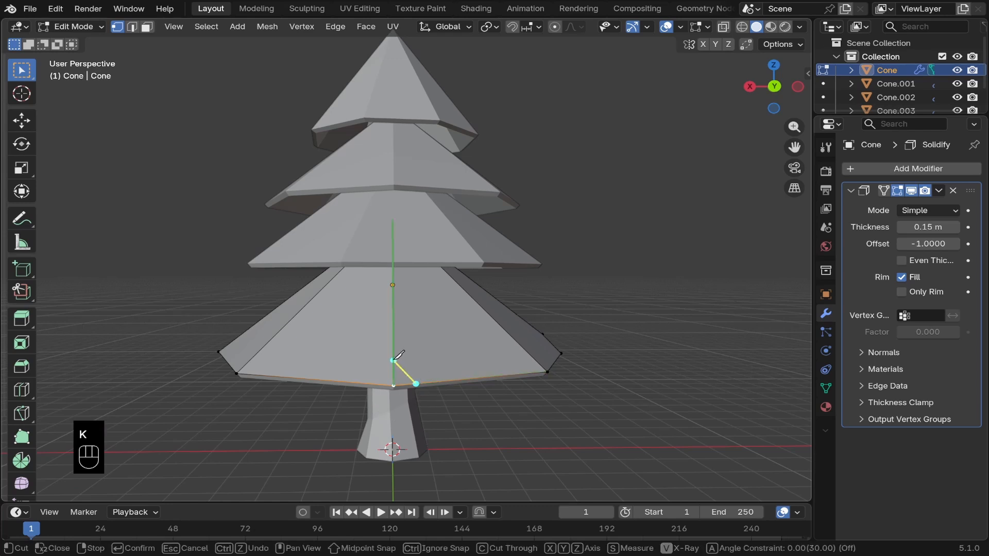
left_click(393, 357)
left_click(372, 384)
key("Return")
key("x")
- Cut another triangular notch into the rim on the lowest cone's positive X side and delete its faces
left_click(527, 353)
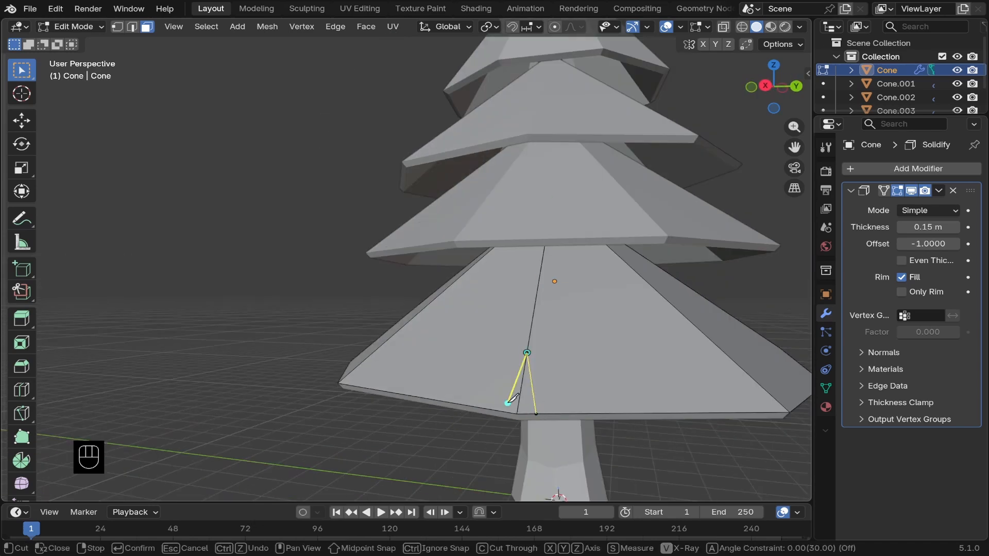
left_click(526, 399, "shift")
key("x")
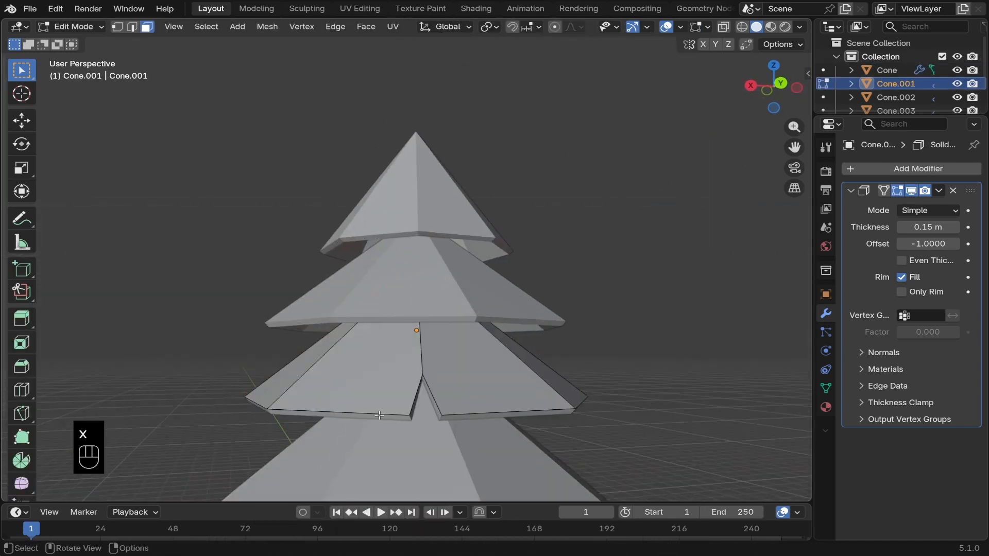
- Knife-cut a triangular notch into the second-lowest cone's rim corner on the negative X side and delete the faces inside it
left_click(364, 425)
key("Return")
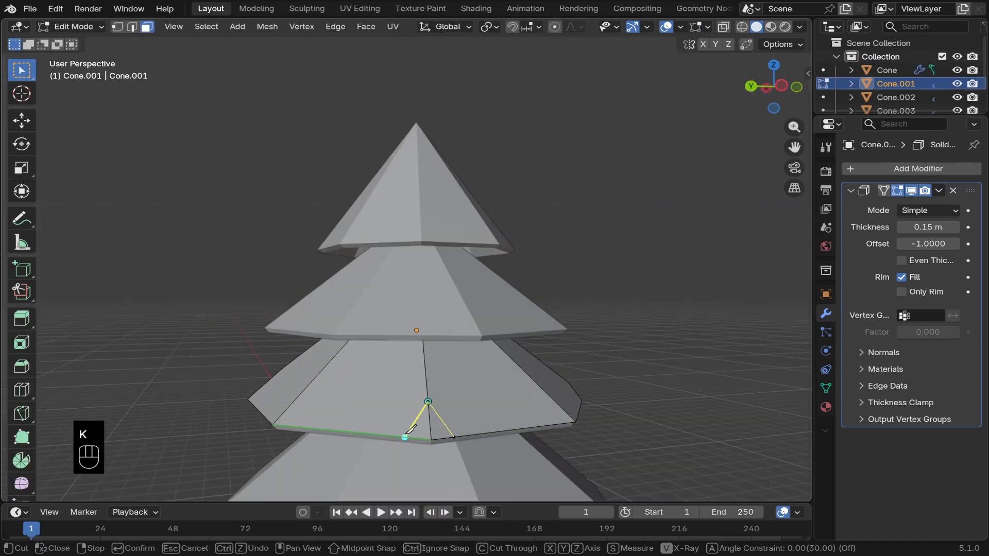
key("x")
middle_click_drag(404, 435, 408, 419)
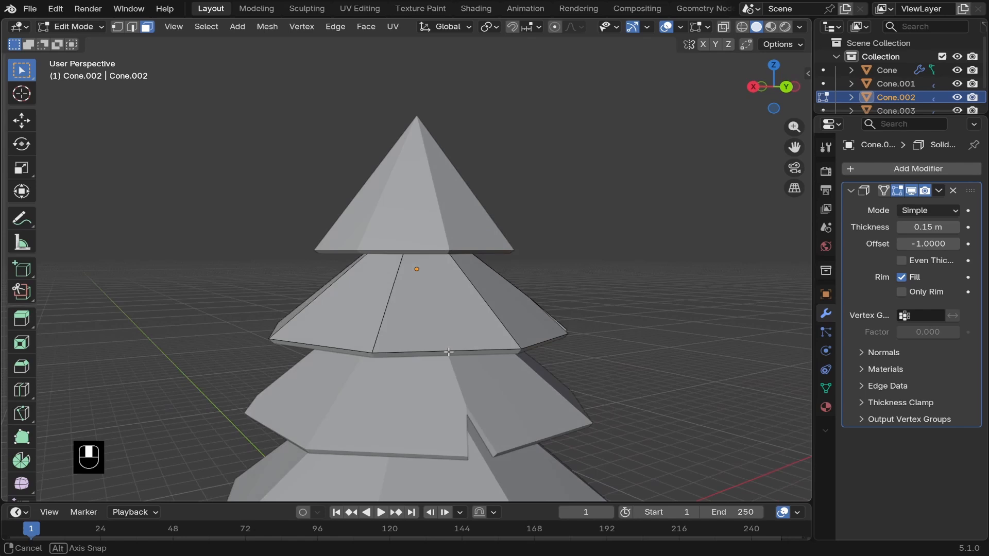
- Knife-cut triangular notches into the rim corners of the second-highest cone and delete the faces inside them
key("Return")
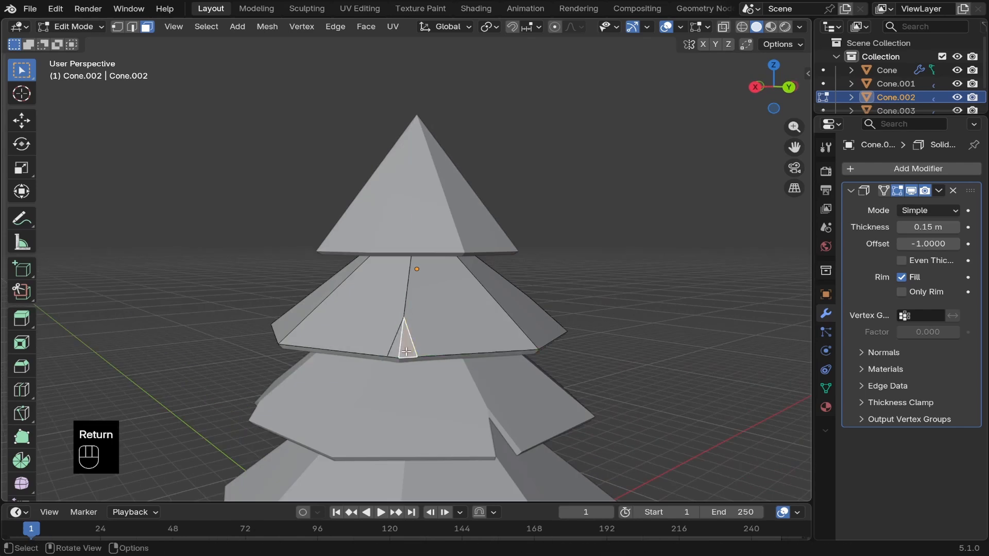
key("k")
left_click(488, 362)
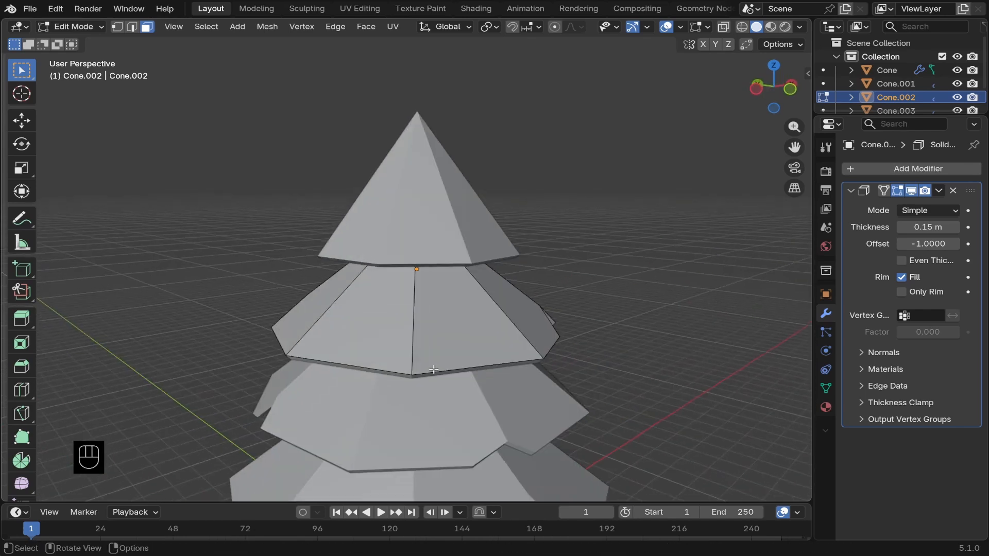
key("Return")
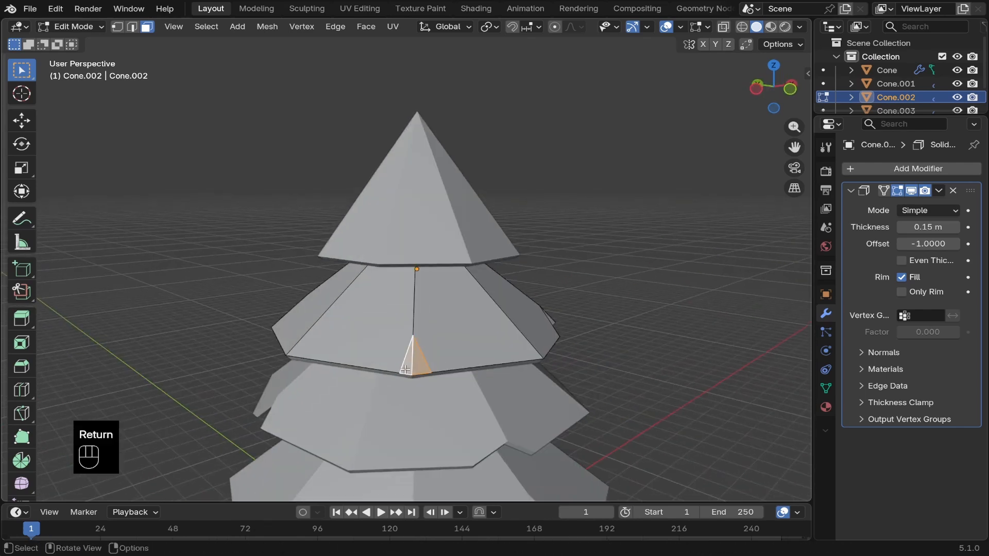
key("x")
left_click(407, 335)
middle_click_drag(408, 335, 483, 333)
key("Tab")
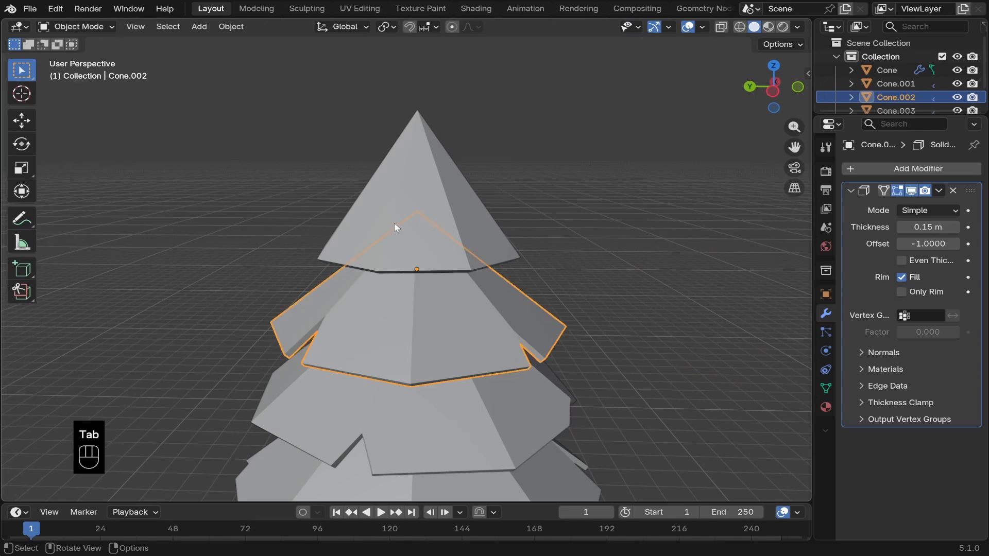
- Select the top foliage cone for editing
left_click(392, 208)
middle_click_drag(393, 208, 491, 251)
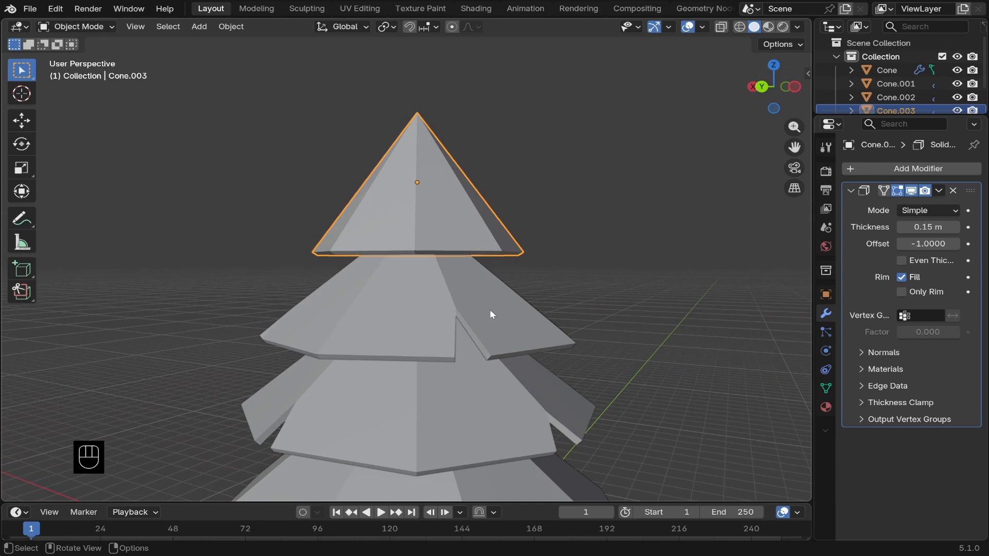
scroll(426, 242, "down", 5)
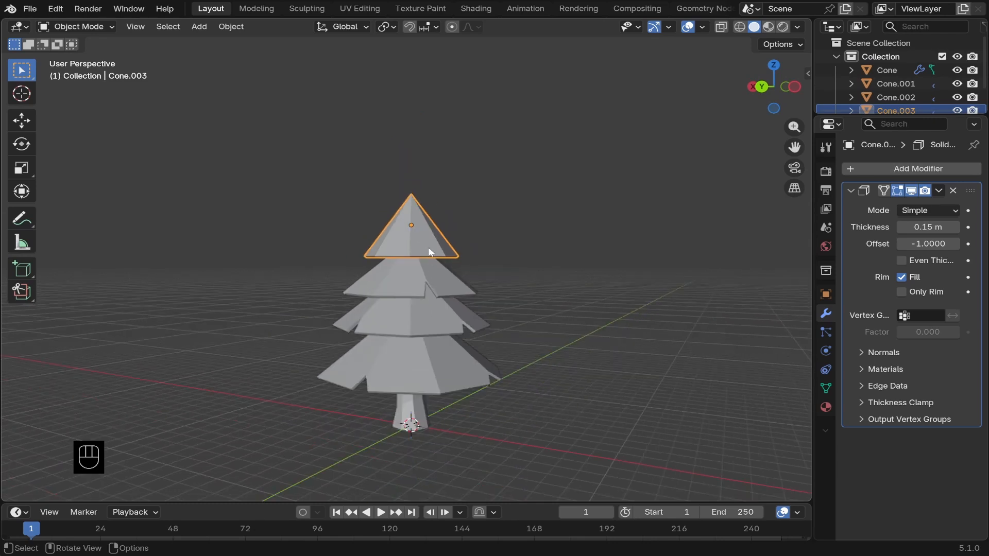
middle_click_drag(428, 247, 411, 322)
scroll(411, 324, "up", 3)
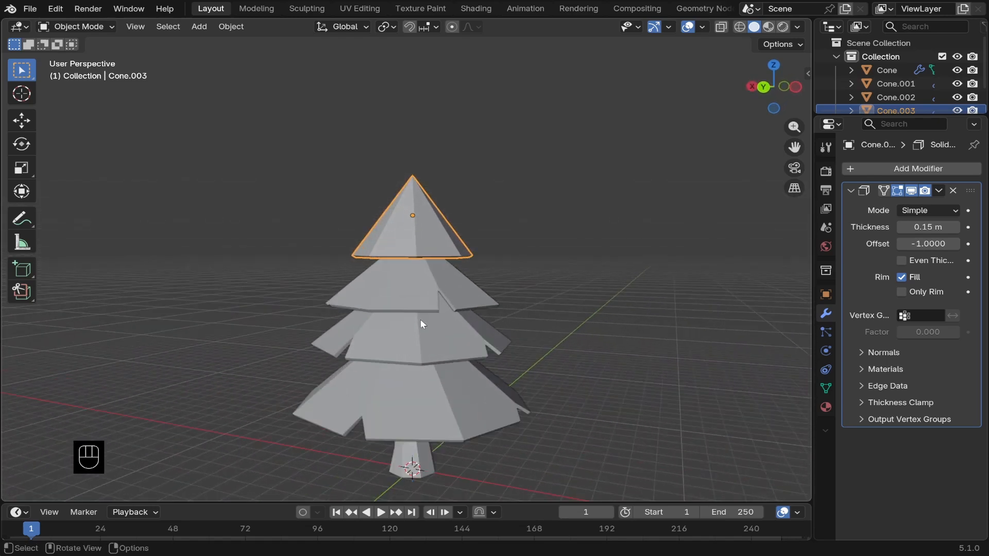
key("Tab")
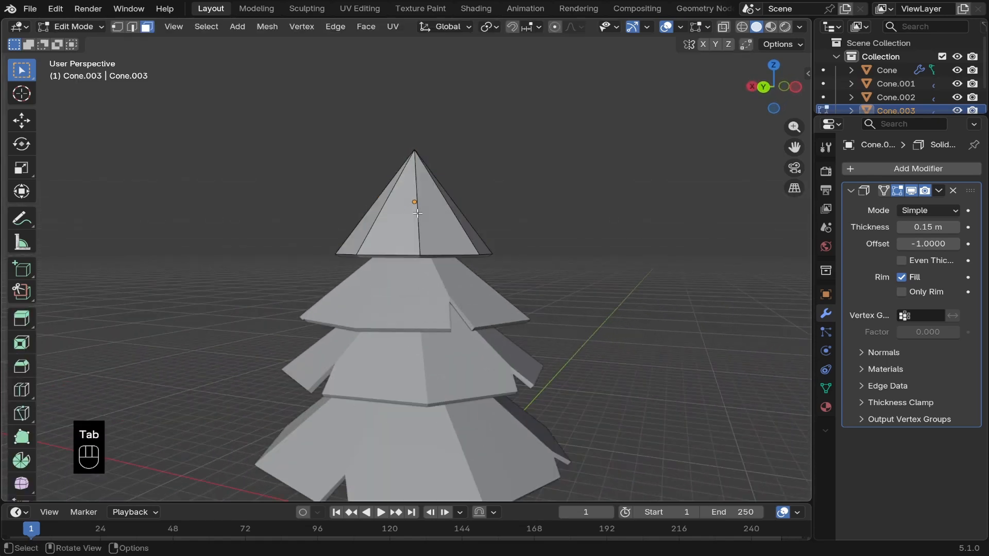
key("k")
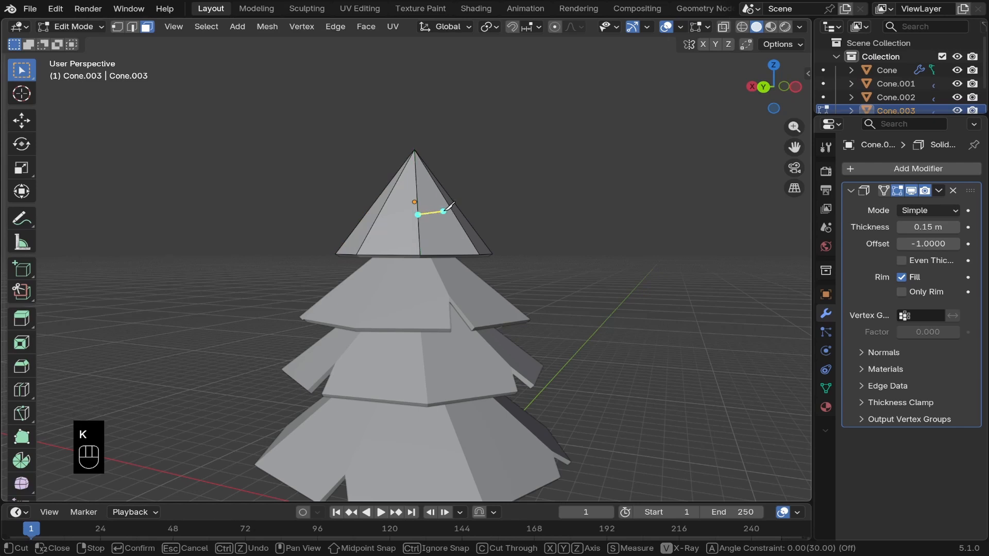
left_click(419, 214)
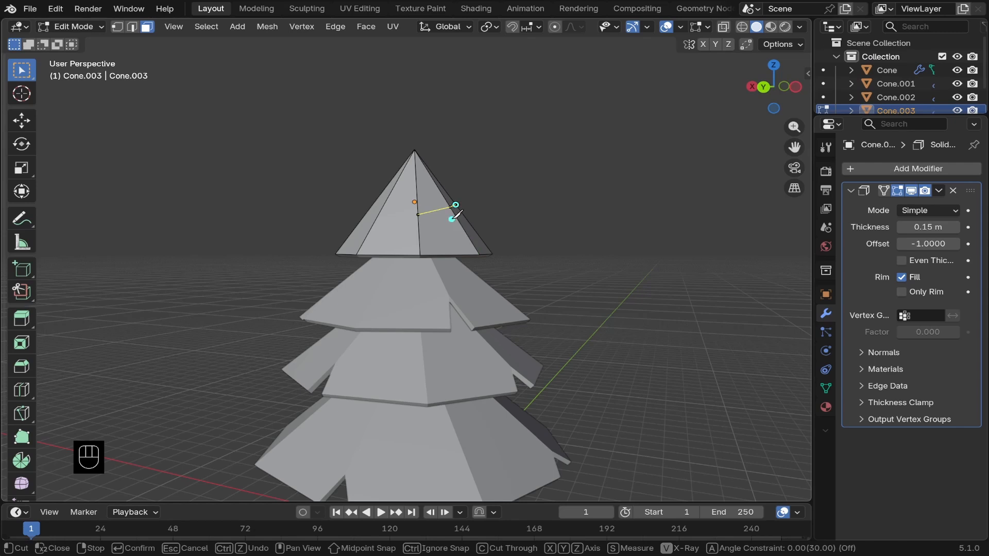
middle_click_drag(453, 215, 301, 222)
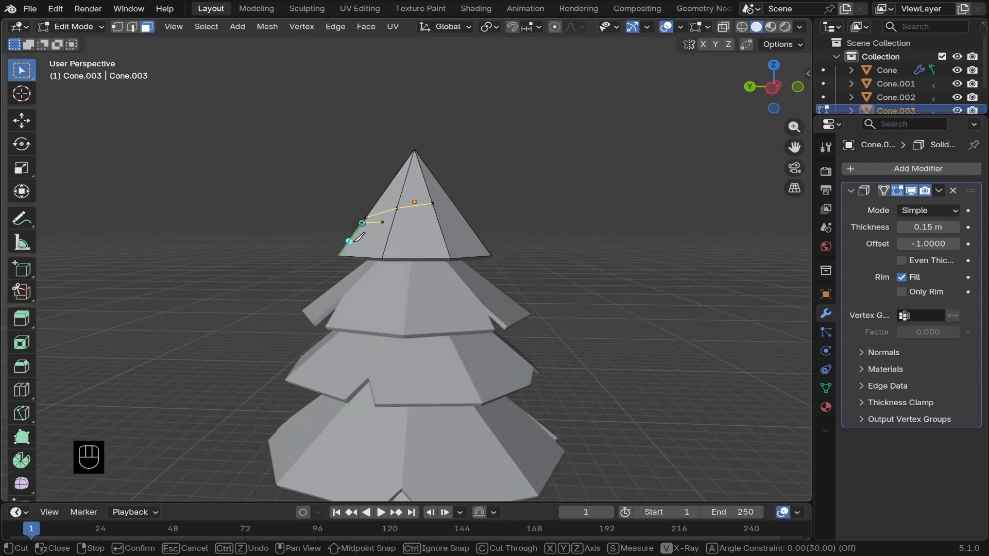
left_click(362, 223)
key("ctrl+z")
key("ctrl+z")
key("ctrl+z")
key("ctrl+z")
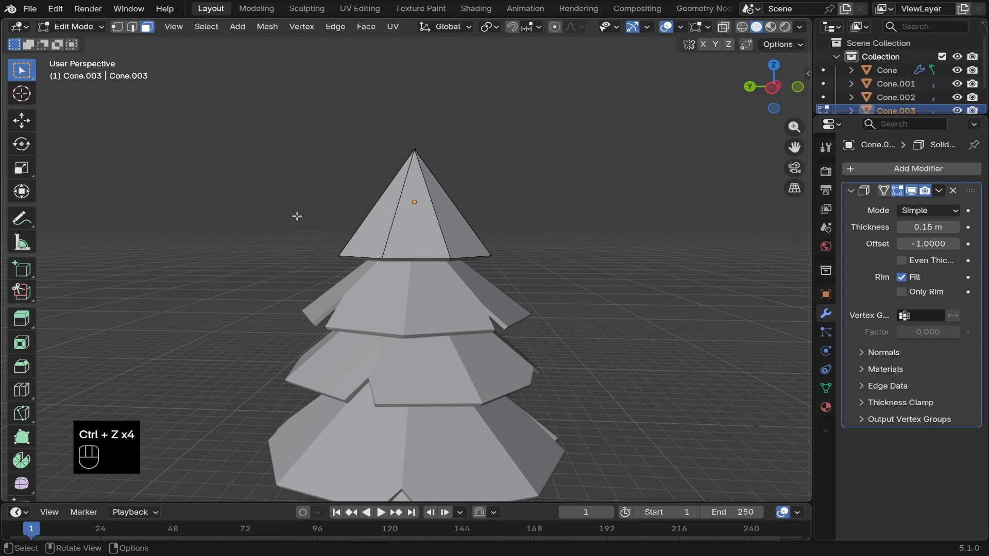
key("Tab")
- Bisect all of the top cone's geometry with a slightly tilted plane about halfway up, keeping both parts
middle_click_drag(309, 258, 395, 230)
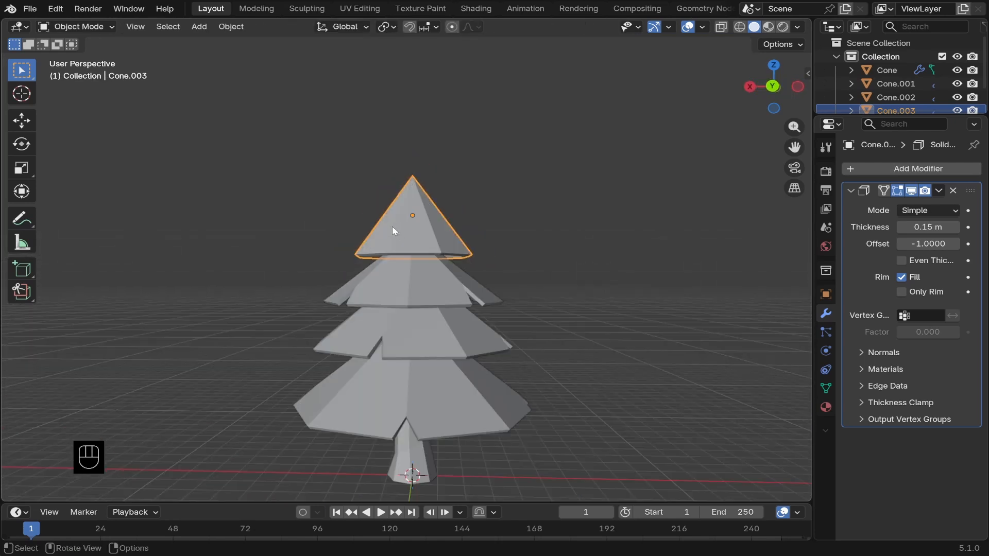
key("Tab")
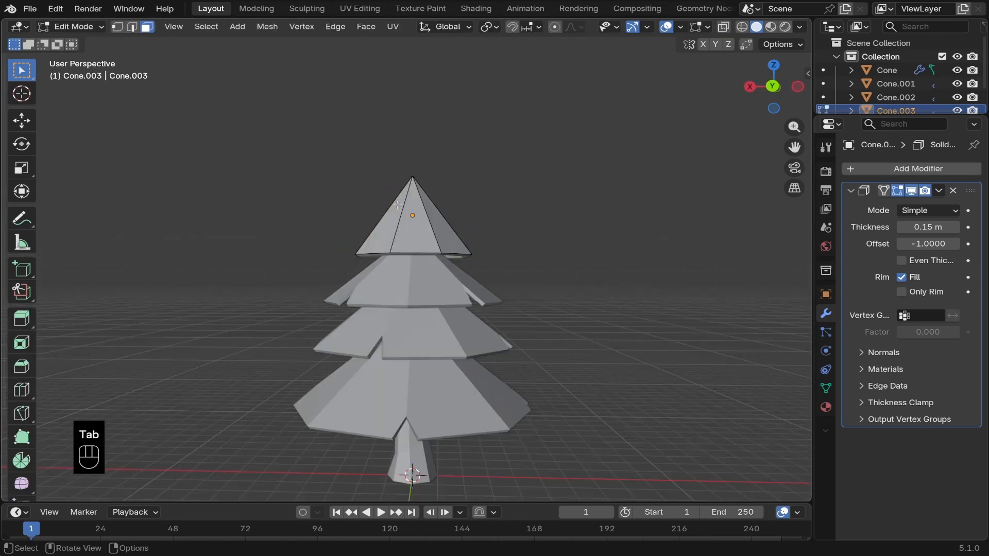
key("a")
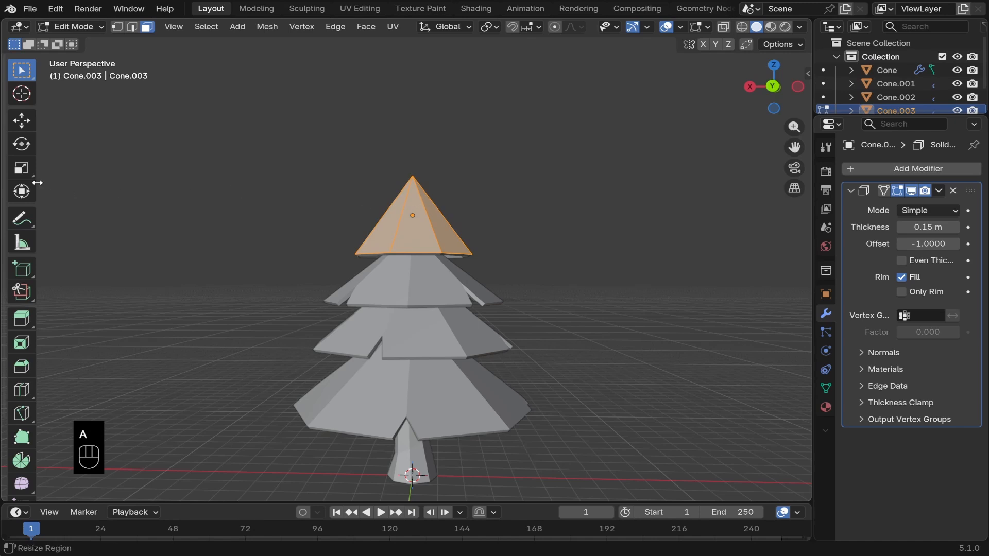
key("1")
scroll(17, 350, "down", 4)
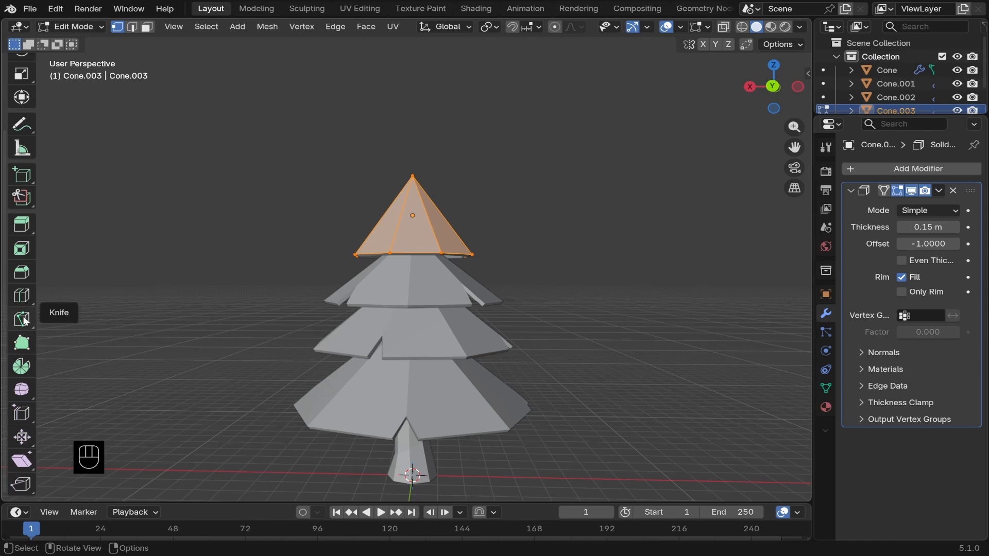
left_click(24, 321)
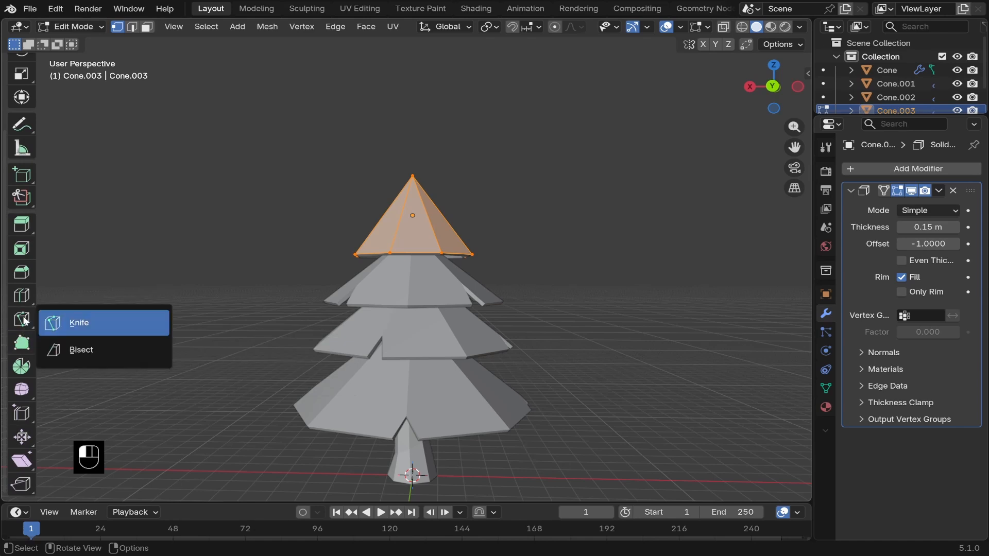
left_click(94, 353)
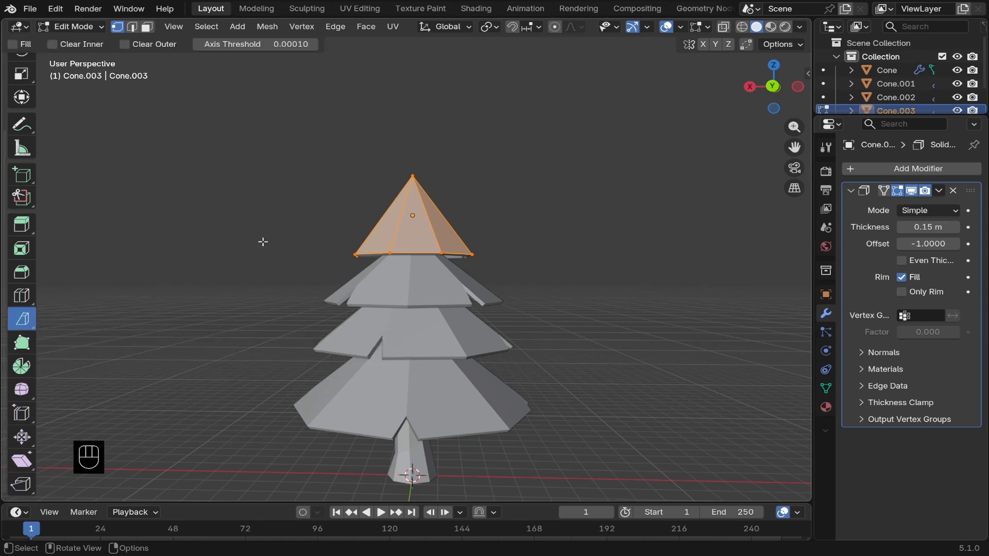
middle_click_drag(331, 226, 344, 244)
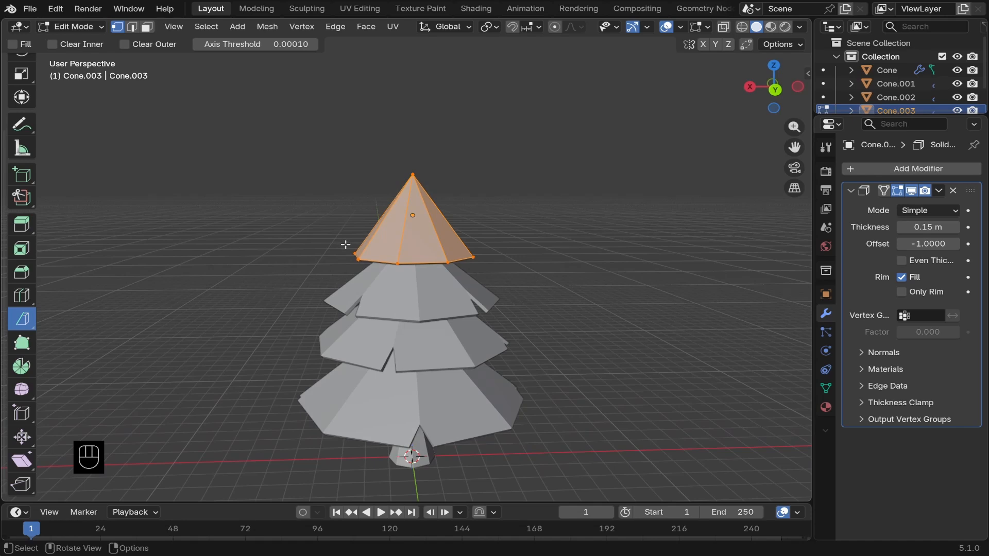
scroll(346, 244, "up", 5)
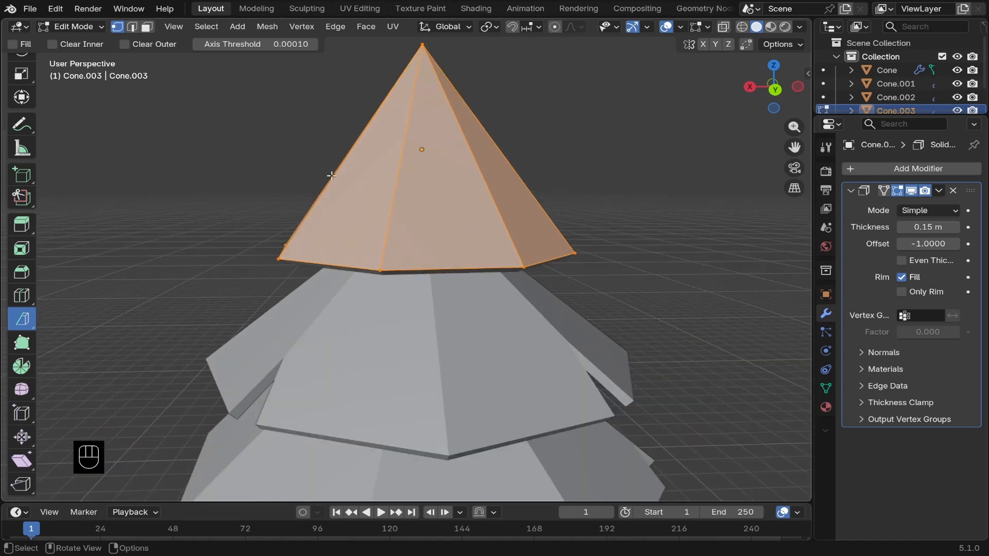
left_click_drag(334, 175, 368, 166)
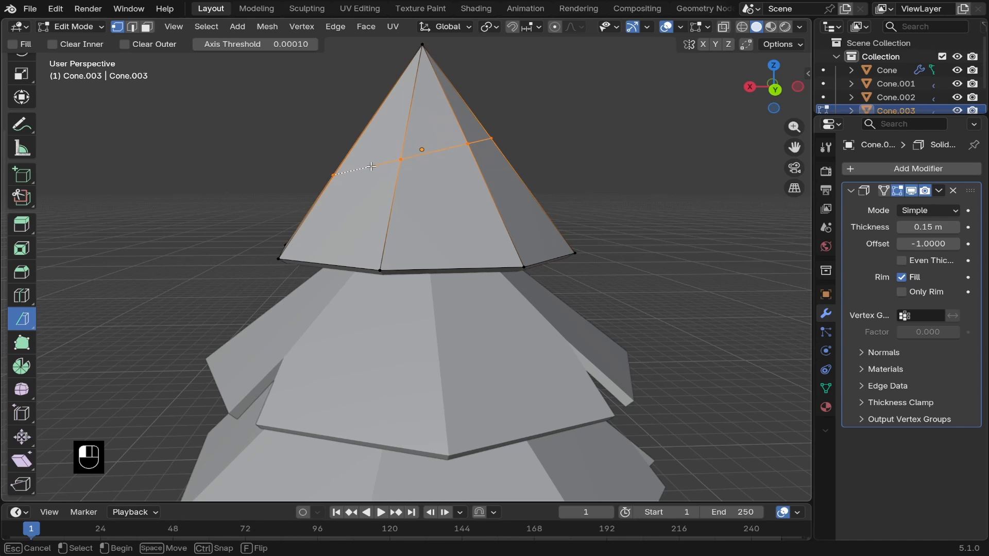
left_click_drag(372, 167, 372, 167)
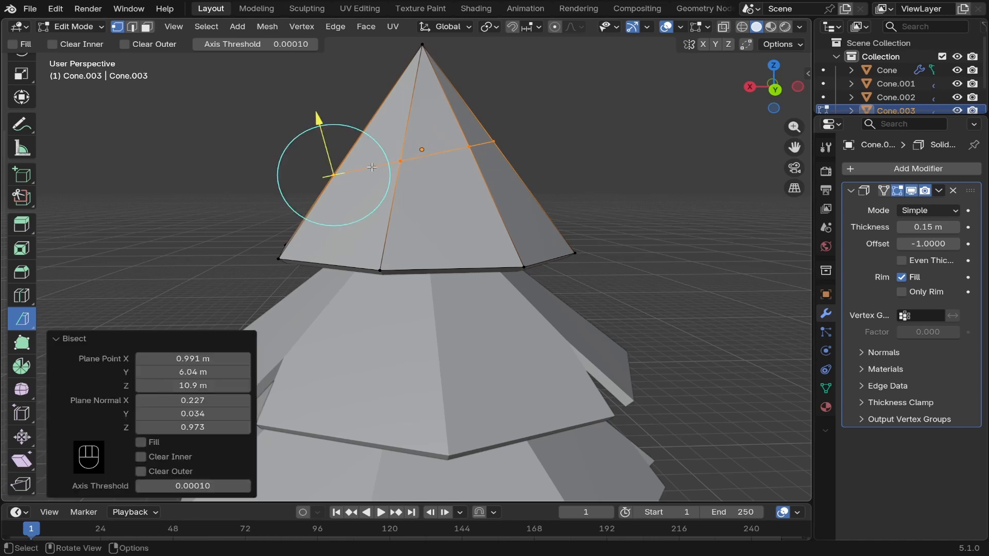
left_click(273, 98)
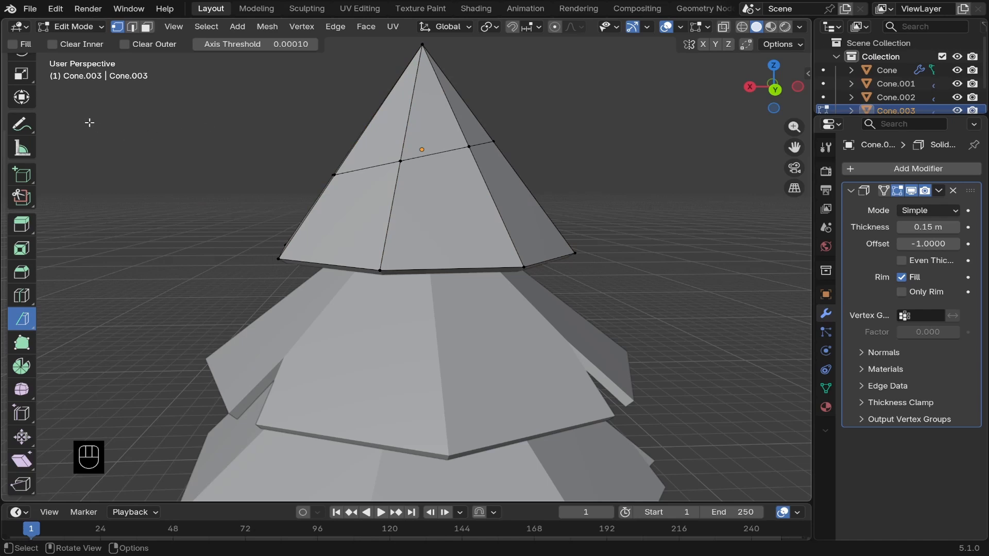
- In front view, move the top cone's apex vertex about 0.8 m toward positive X and about 1.1 m upward
scroll(24, 135, "up", 4)
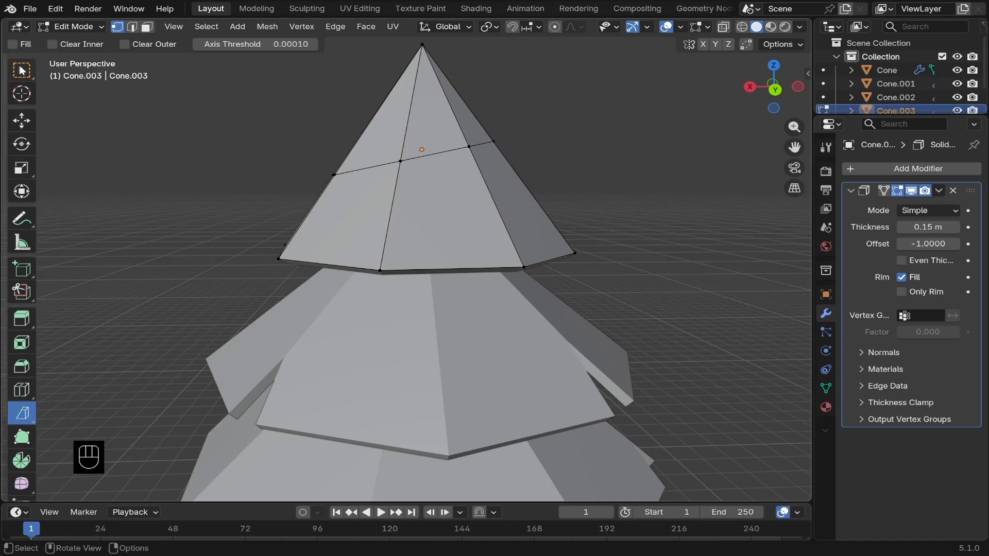
left_click(22, 71)
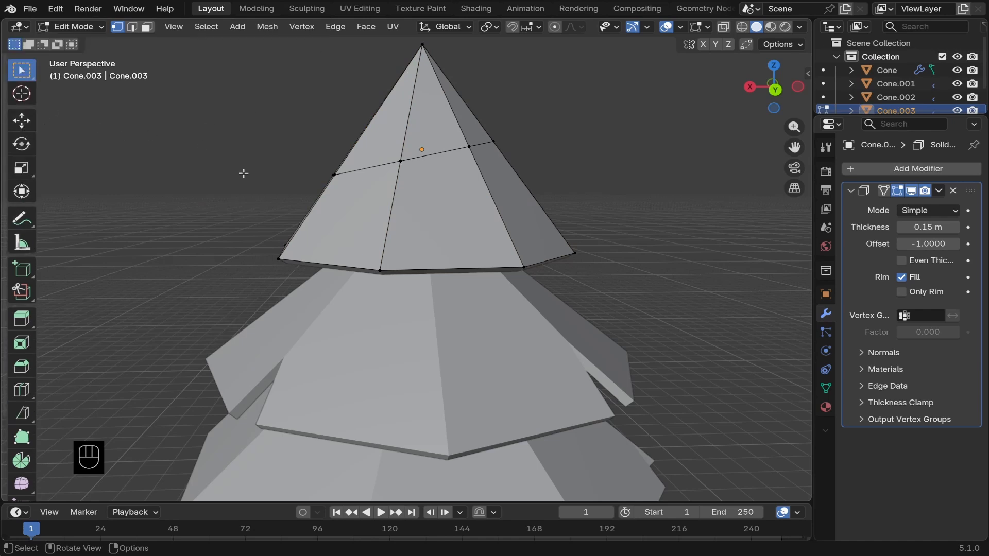
middle_click_drag(243, 173, 449, 193)
scroll(449, 193, "down", 4)
middle_click_drag(368, 224, 373, 246)
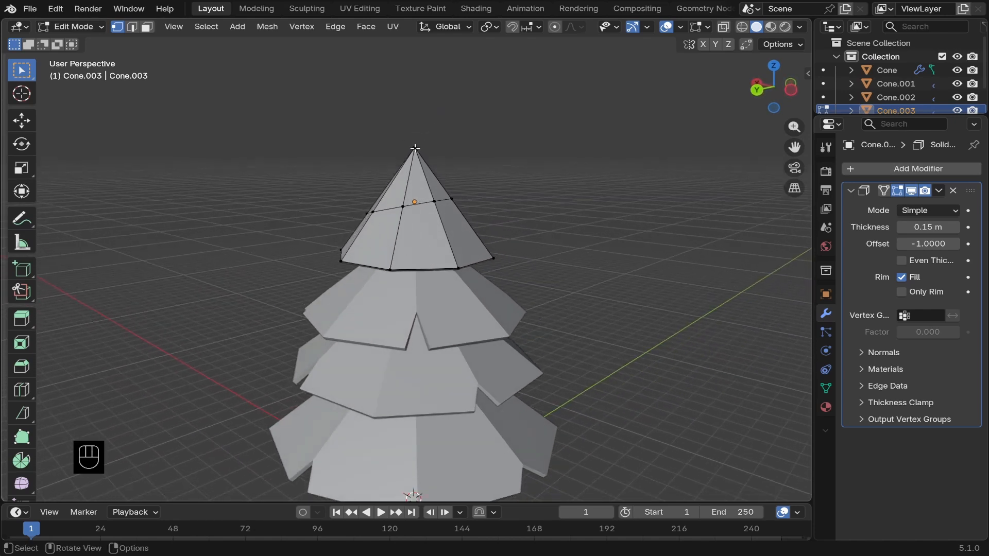
left_click_drag(382, 133, 436, 166)
key("KP_1")
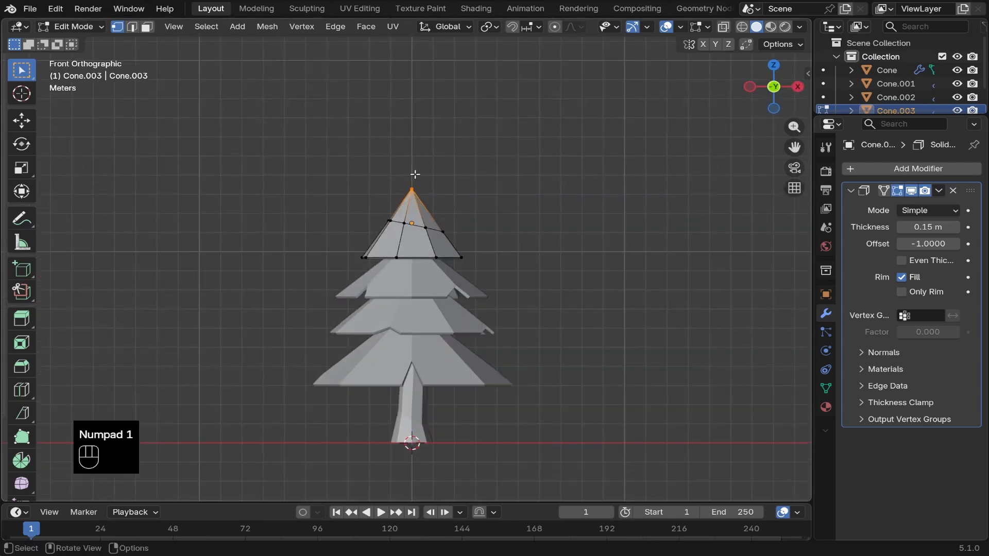
scroll(462, 181, "up", 1)
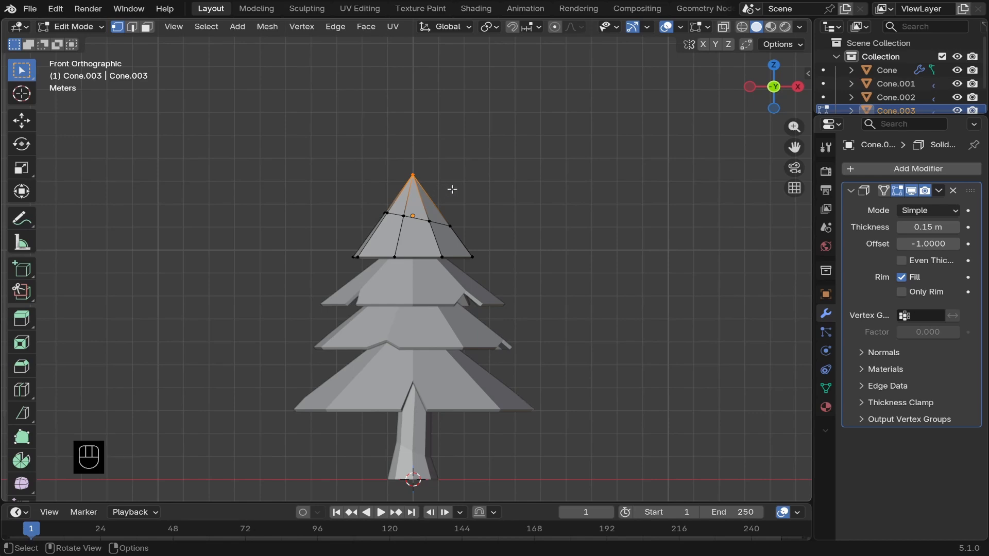
key("g")
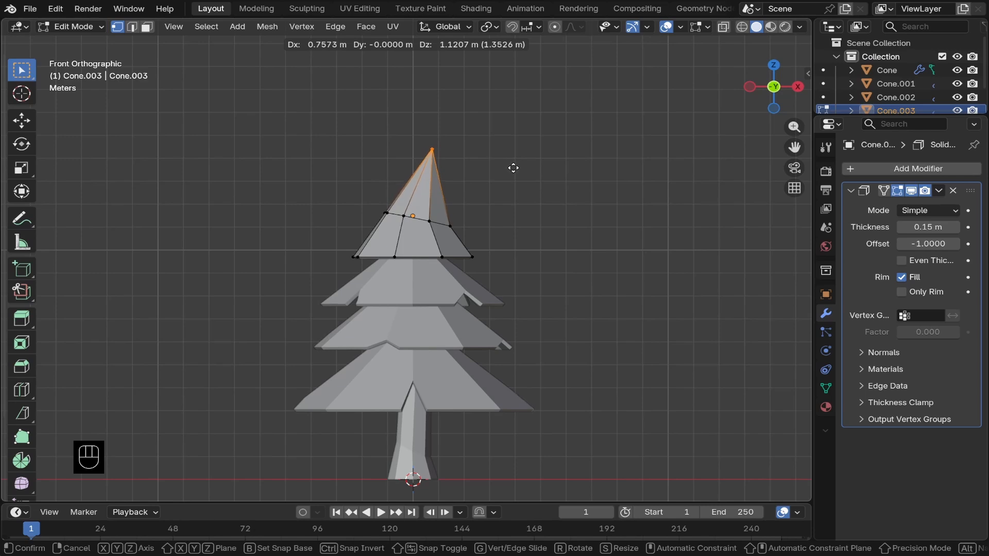
left_click(514, 168)
left_click(531, 221)
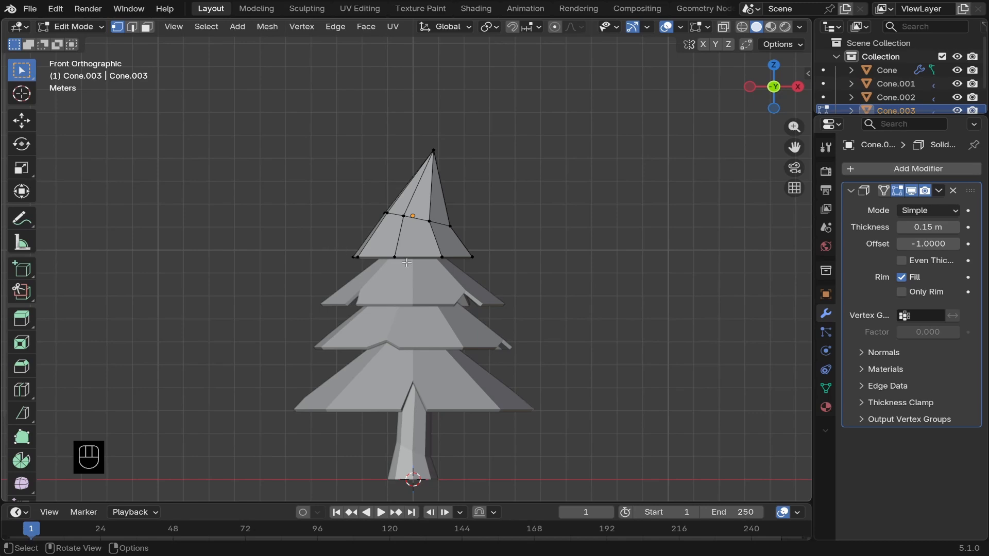
- Knife-cut a triangular notch into the front rim corner of the top cone and delete the faces inside it
mouse_move(407, 263)
middle_mouse_down()
mouse_move(364, 184)
mouse_move(391, 205)
mouse_move(355, 268)
mouse_move(403, 275)
middle_mouse_up()
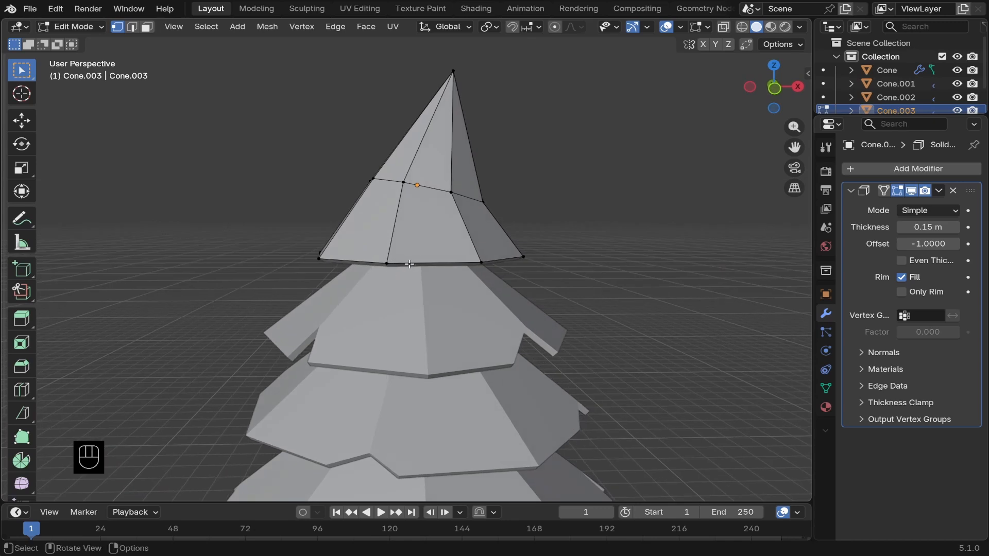
key("k")
left_click(407, 263)
left_click(393, 228)
key("3")
left_click(396, 252)
key("x")
- Cut a second triangular notch into the top cone's rim corner on the negative X side and delete its faces
middle_click_drag(379, 252, 454, 254)
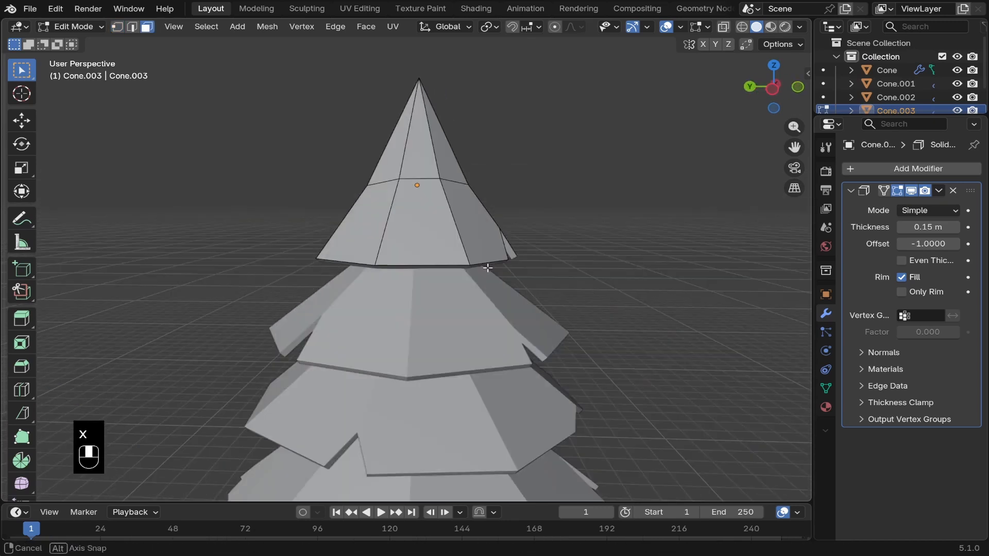
key("k")
left_click(411, 267)
left_click(399, 231)
left_click(378, 265)
key("Return")
left_click(402, 256, "shift")
key("x")
- Knife-cut a third triangular notch into the top cone's back rim corner, delete its faces, and finish editing the mesh
middle_click_drag(310, 271, 424, 271)
key("k")
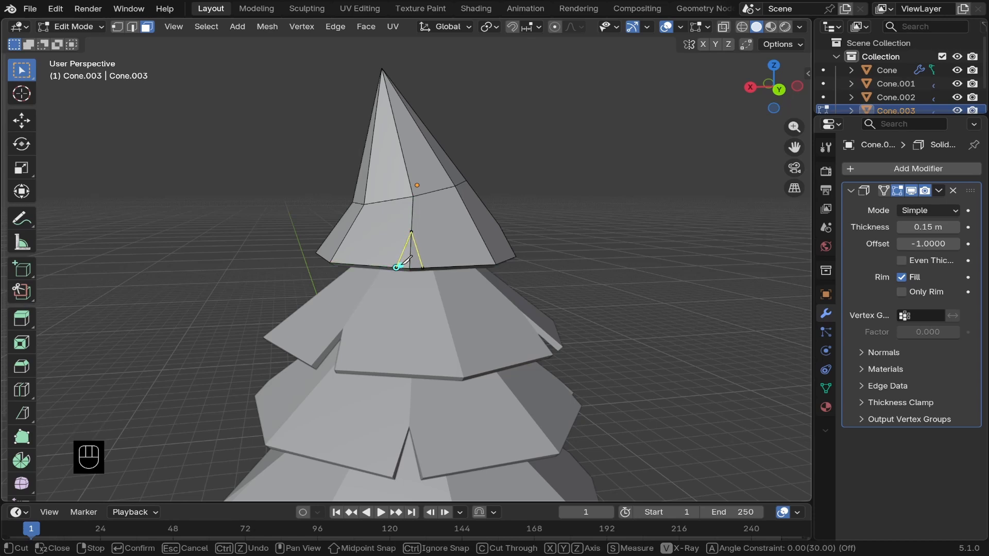
middle_click_drag(309, 273, 420, 272)
key("k")
left_click(414, 272)
left_click(404, 237)
left_click(390, 272)
key("Return")
key("x")
middle_click_drag(196, 235, 274, 227)
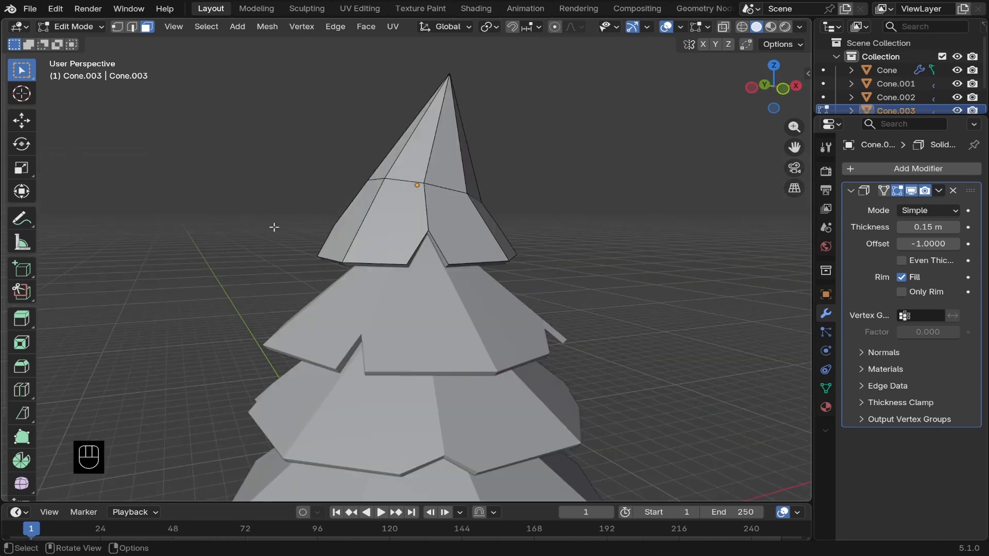
scroll(262, 219, "down", 5)
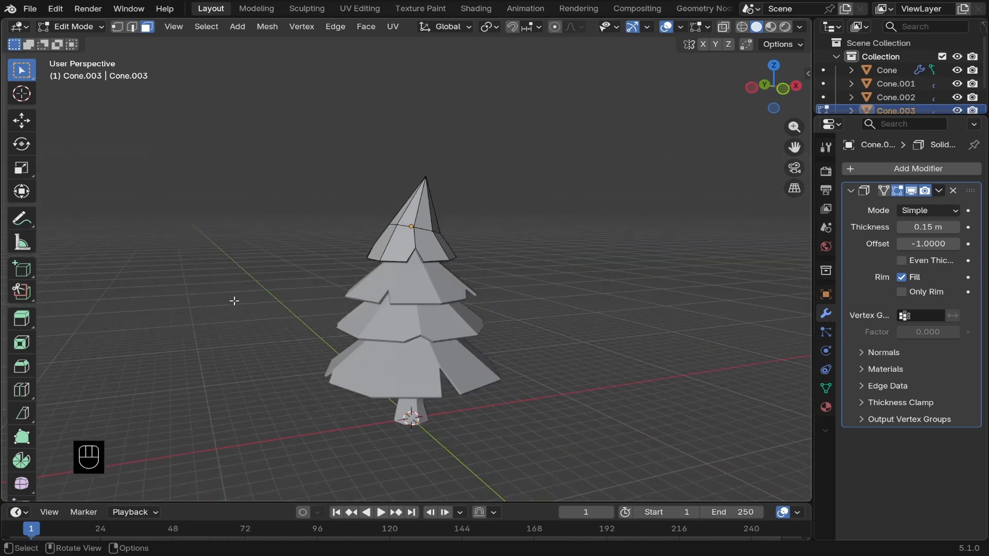
key("KP_1")
scroll(236, 308, "up", 2)
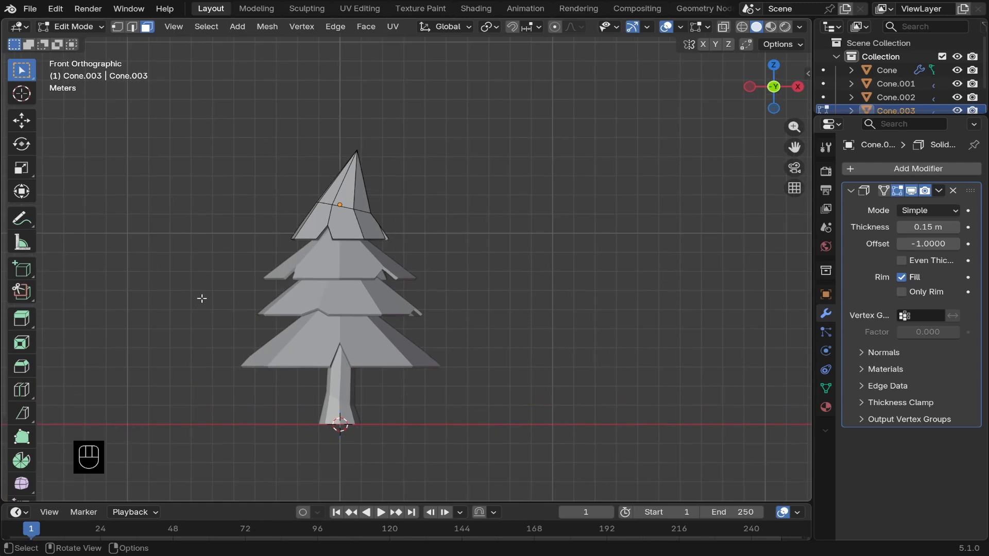
key("Tab")
- Rotate the bottom foliage cone by -2.25° in front view and tilt it slightly in side view
middle_click_drag(206, 291, 259, 302)
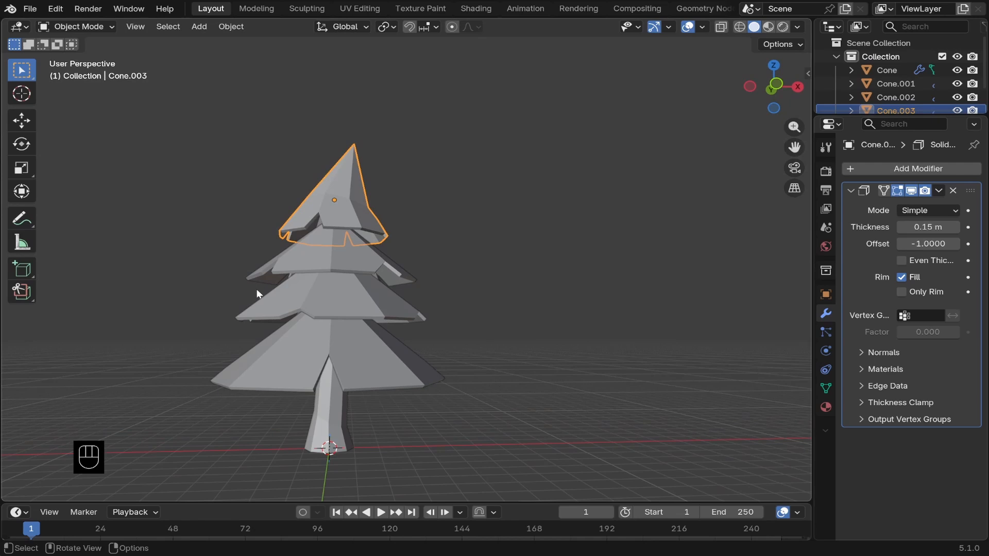
key("KP_1")
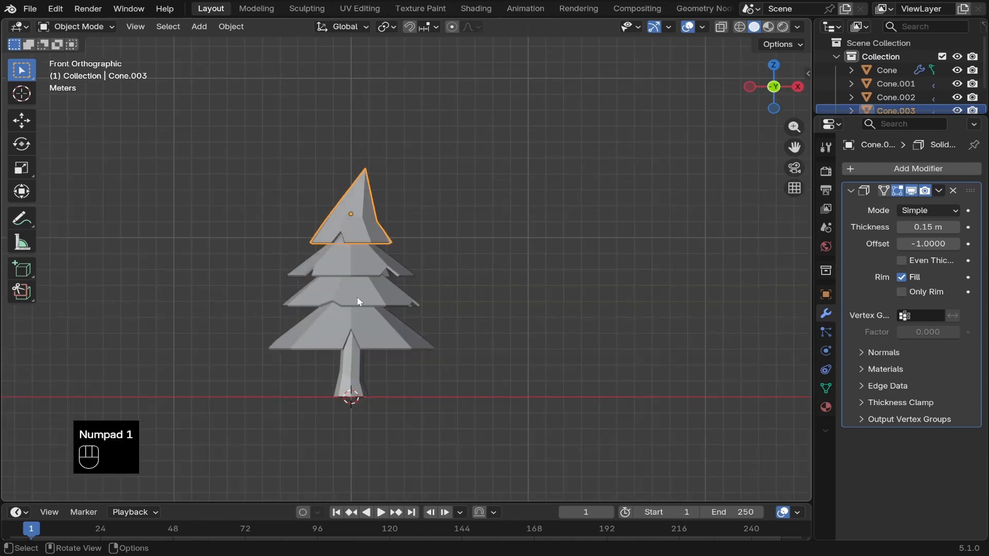
left_click(303, 344)
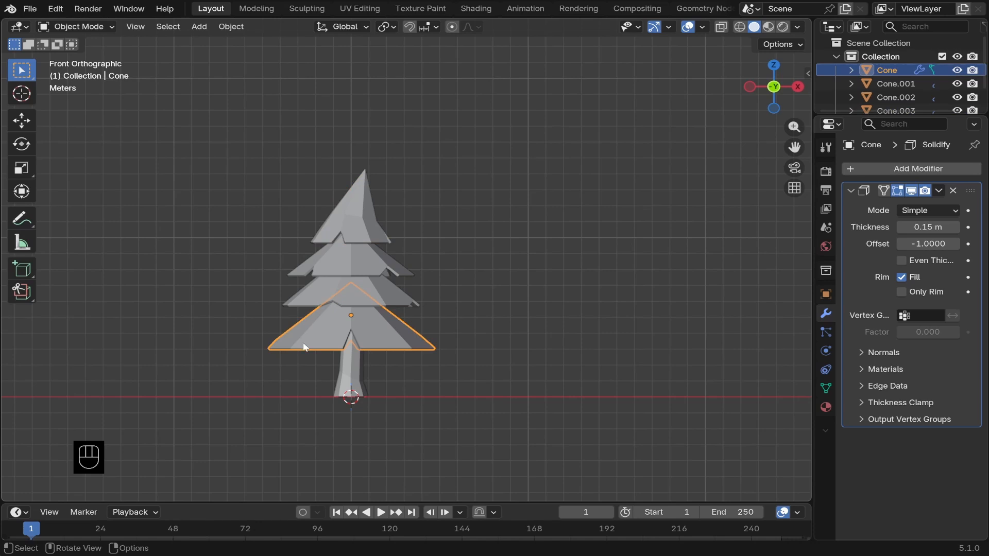
key("r")
left_click(306, 349)
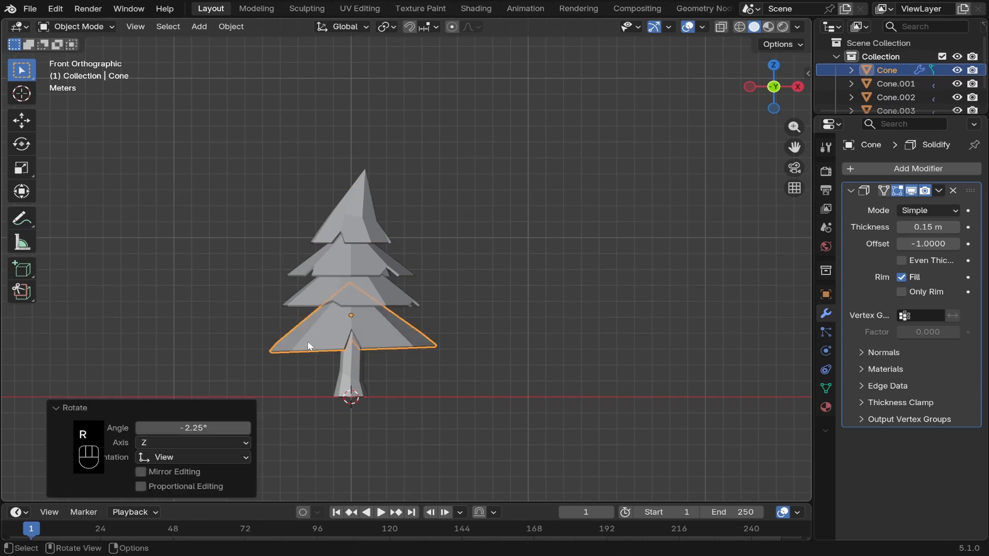
middle_click_drag(355, 374, 421, 286)
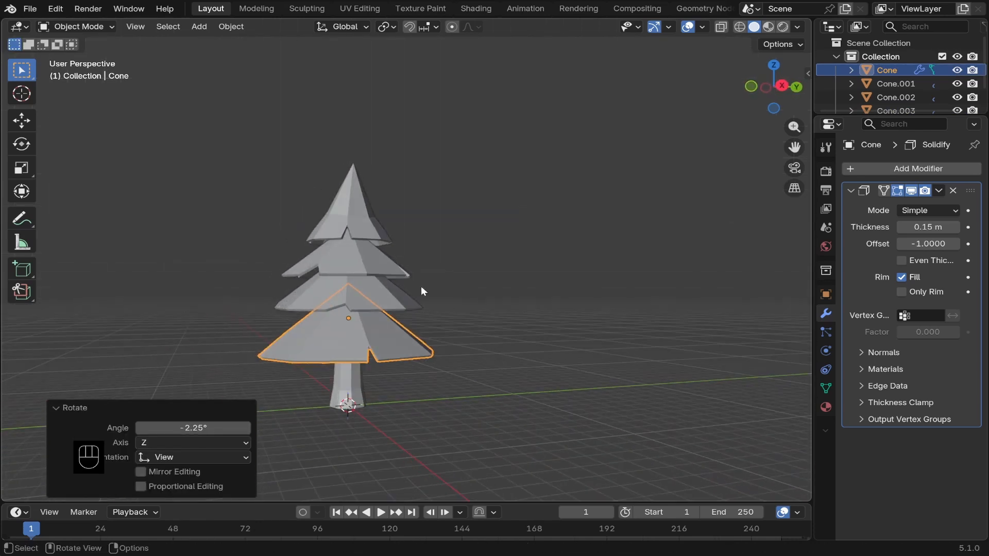
left_click(422, 287)
key("r")
left_click(302, 318)
- Tilt the third foliage cone and the top cone slightly clockwise as seen from near the front
middle_click_drag(302, 319, 342, 291)
left_click(345, 282)
key("r")
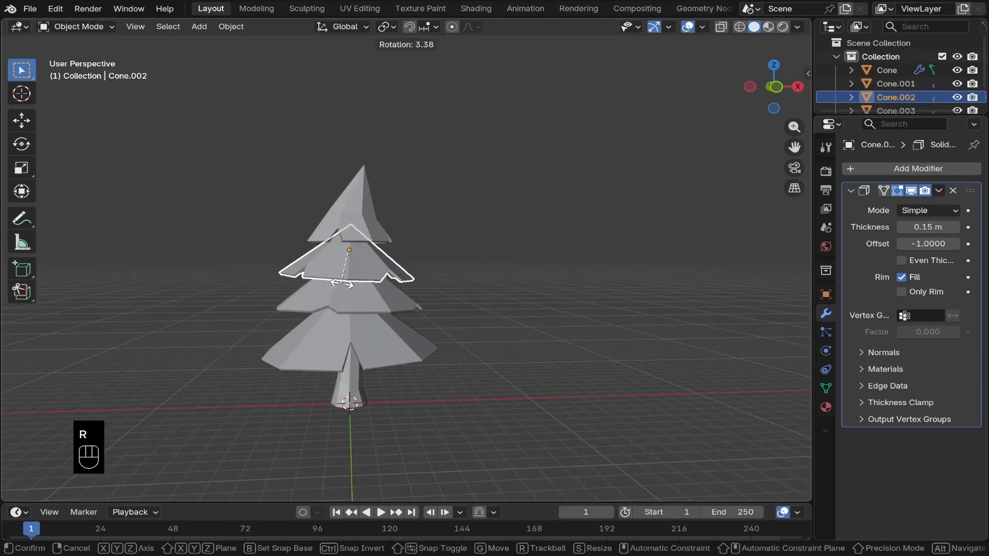
left_click(335, 285)
left_click(314, 240)
key("r")
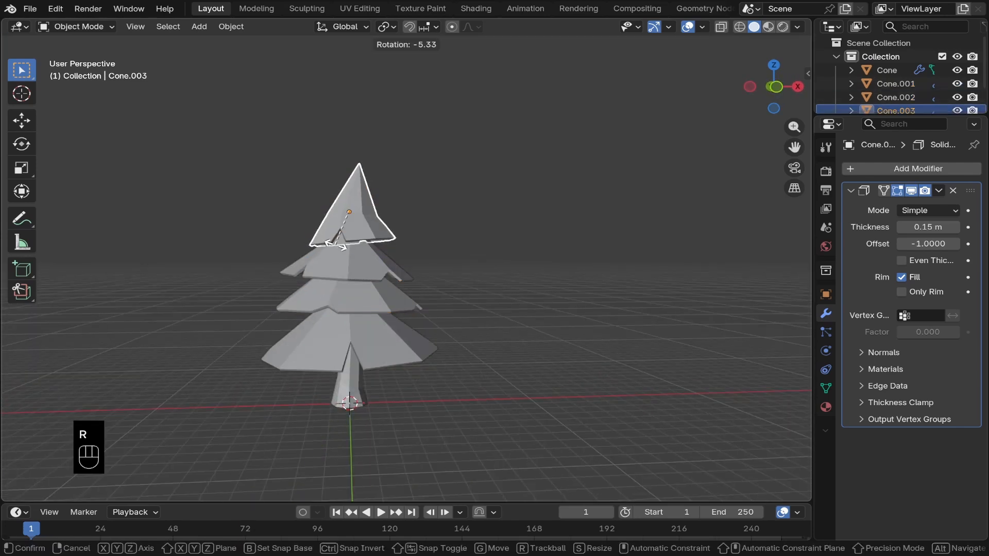
left_click(316, 302)
- Lower the second foliage cone slightly along the Z axis and deselect it
left_click(355, 311)
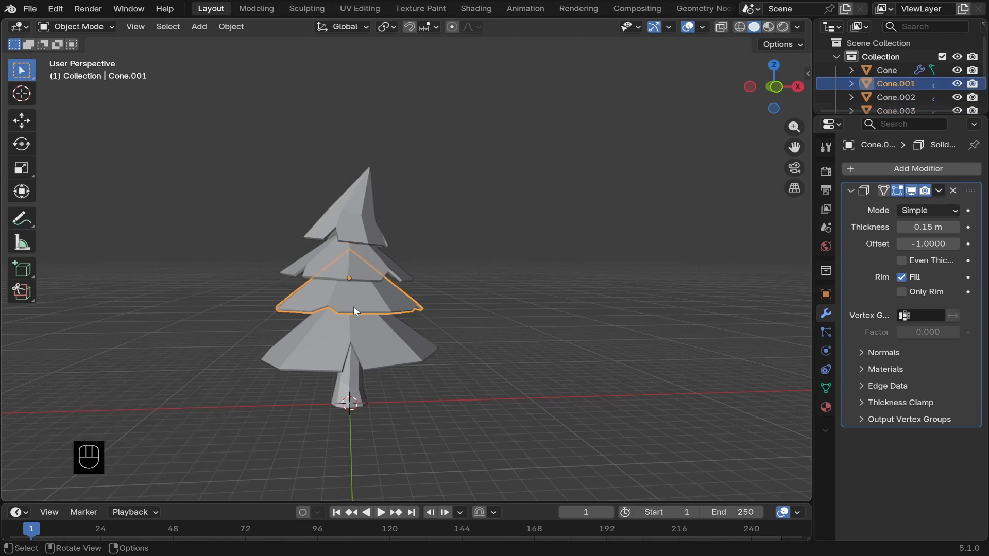
key("g")
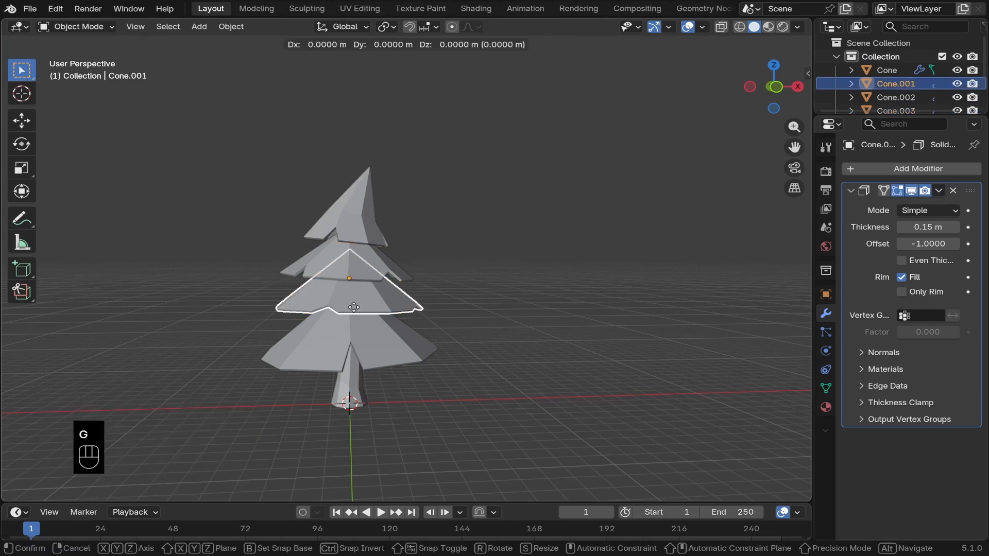
key("z")
left_click(354, 316)
left_click(566, 328)
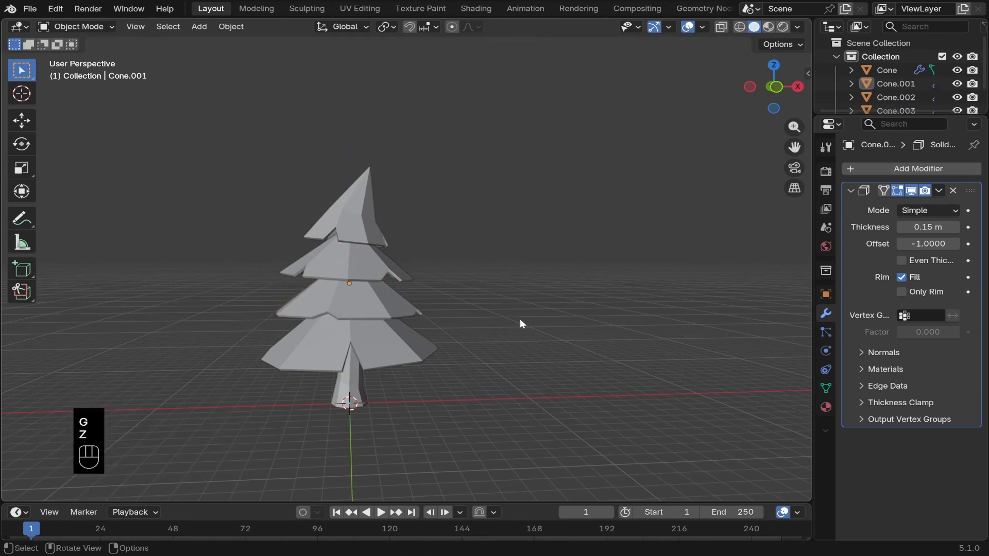
- Reposition two rim vertices beside the bottom cone's notches, sliding the first along its edge, to make the rim more irregular
middle_click_drag(521, 320, 414, 323)
scroll(415, 326, "up", 3)
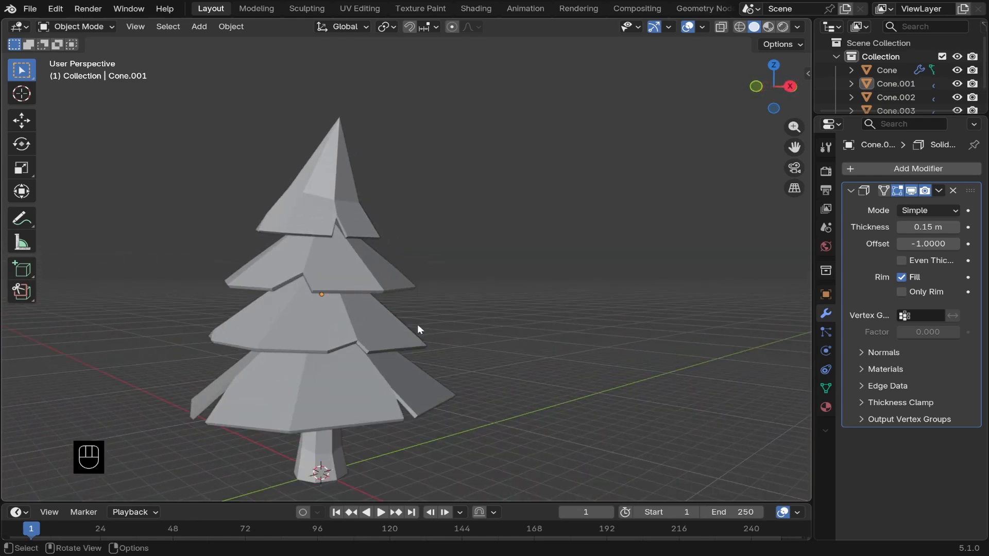
middle_click_drag(255, 331, 324, 311, "shift")
left_click(329, 329)
key("Tab")
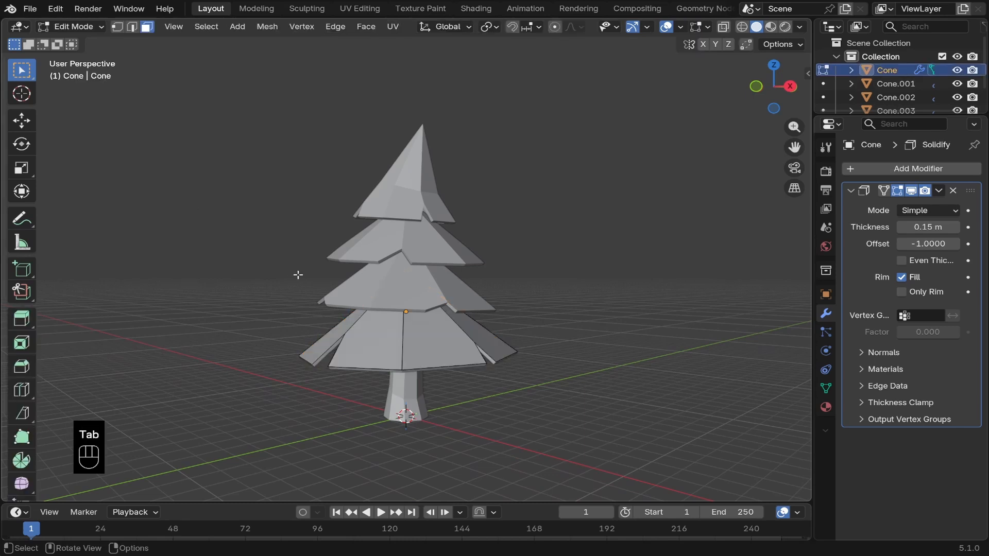
key("1")
left_click(495, 366)
key("g")
key("g")
mouse_move(504, 393)
middle_mouse_down()
mouse_move(432, 396)
mouse_move(504, 391)
middle_mouse_up()
left_click(335, 358)
key("g")
left_click(289, 380)
key("Tab")
- Slide a rim vertex of the third foliage cone slightly along its edge to vary the rim
left_click(463, 199)
key("Tab")
key("g")
key("g")
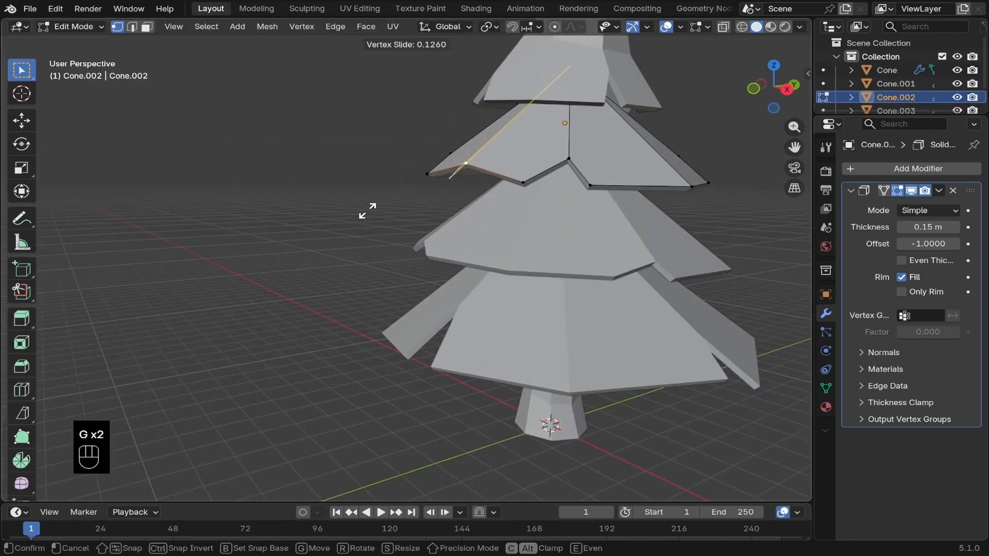
key("Tab")
key("Tab")
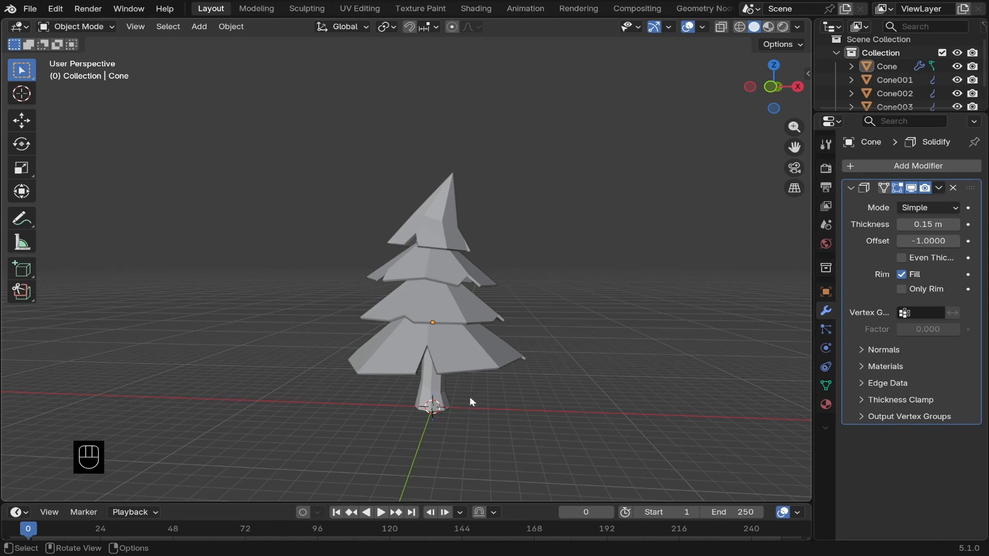
- Rename the bottom foliage cone as Leaves
left_click(465, 347)
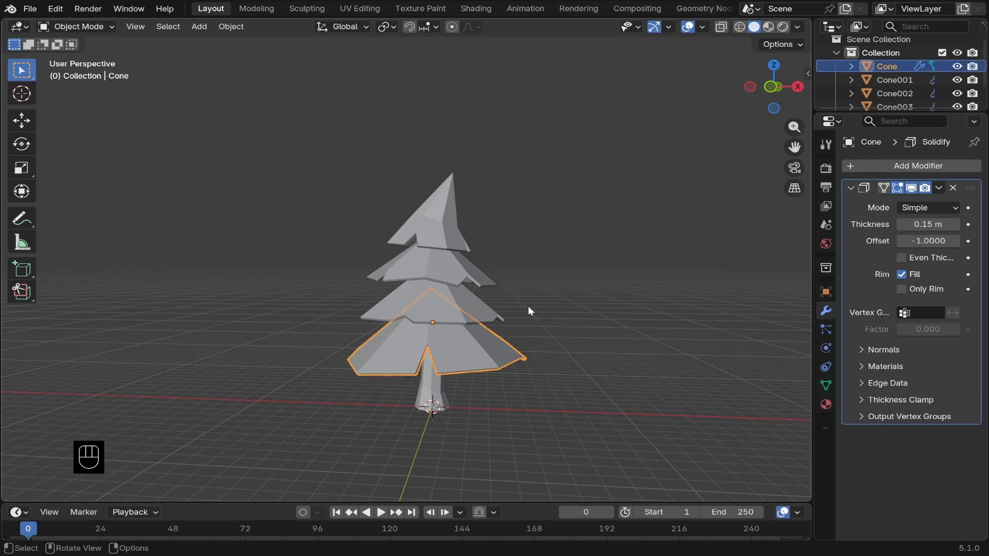
double_click(895, 64)
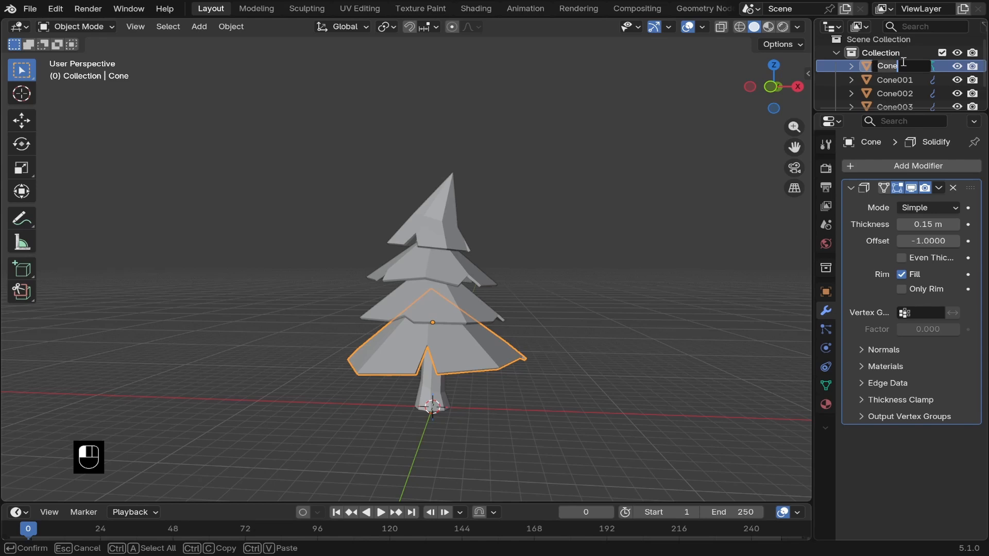
key("BackSpace")
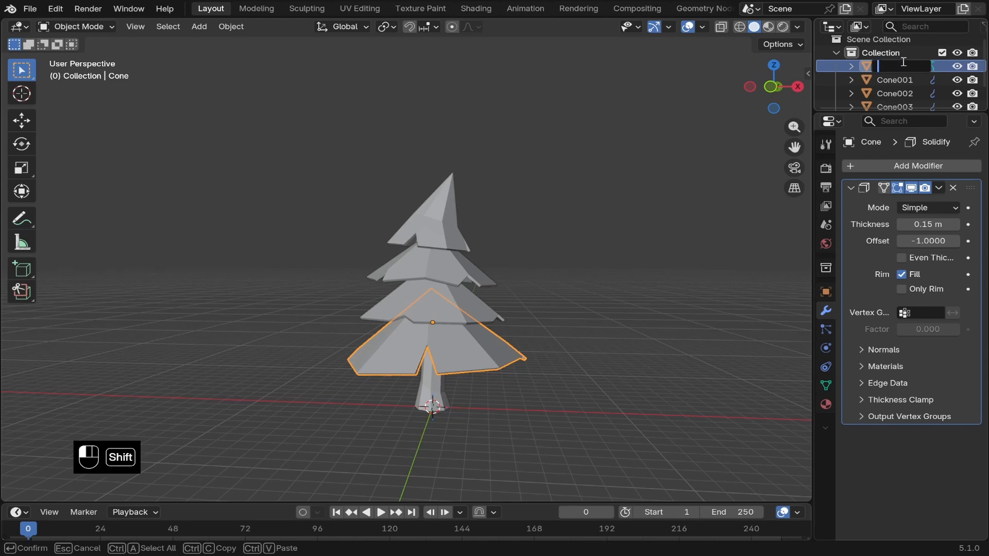
type("Leaves")
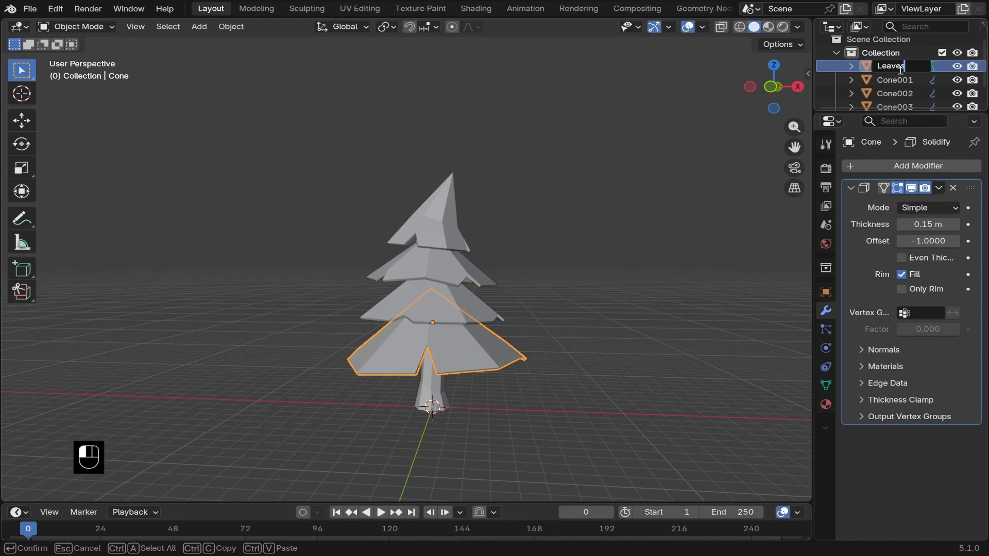
key("Return")
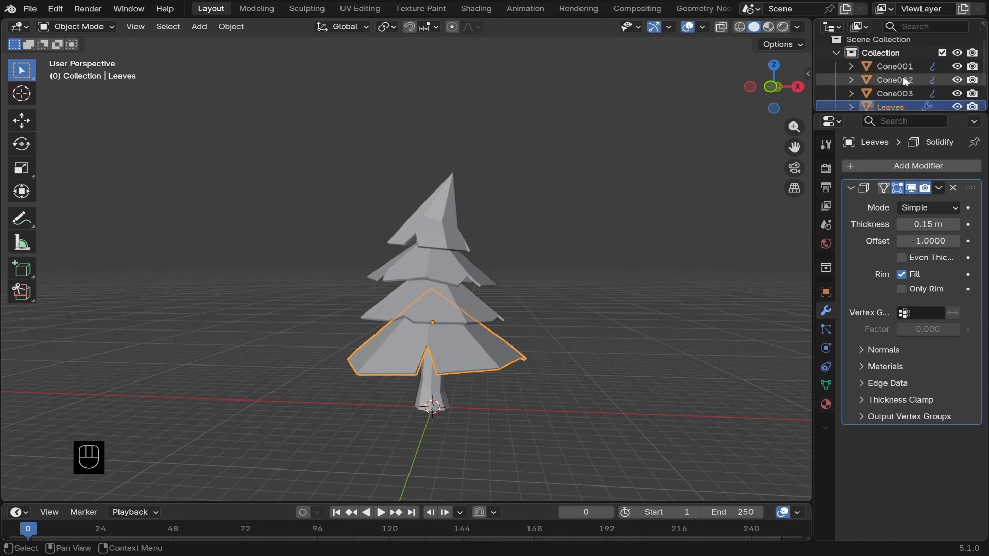
- Rename the second foliage cone from the bottom as Leaves001
left_click(489, 302)
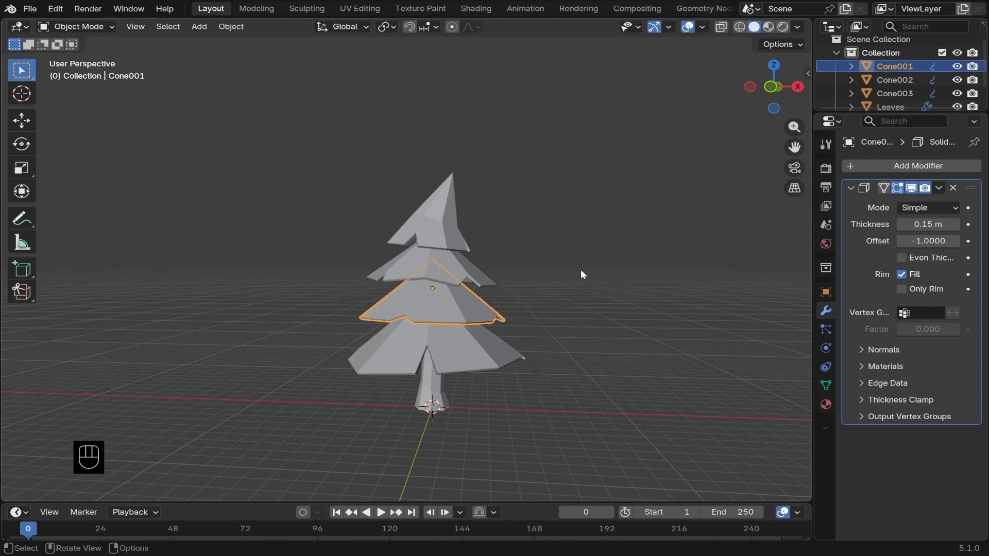
double_click(894, 67)
left_click_drag(897, 67, 878, 69)
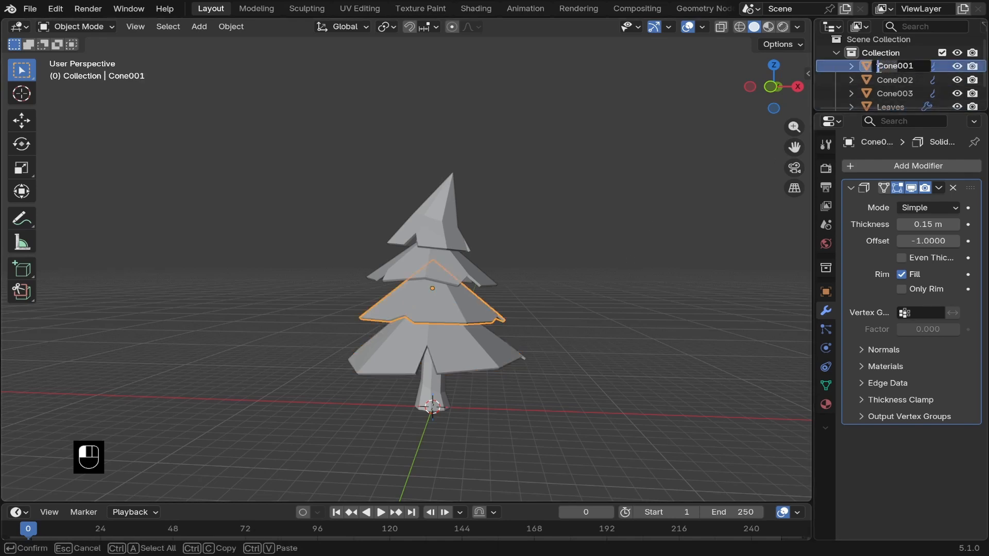
type("Leaves")
key("Return")
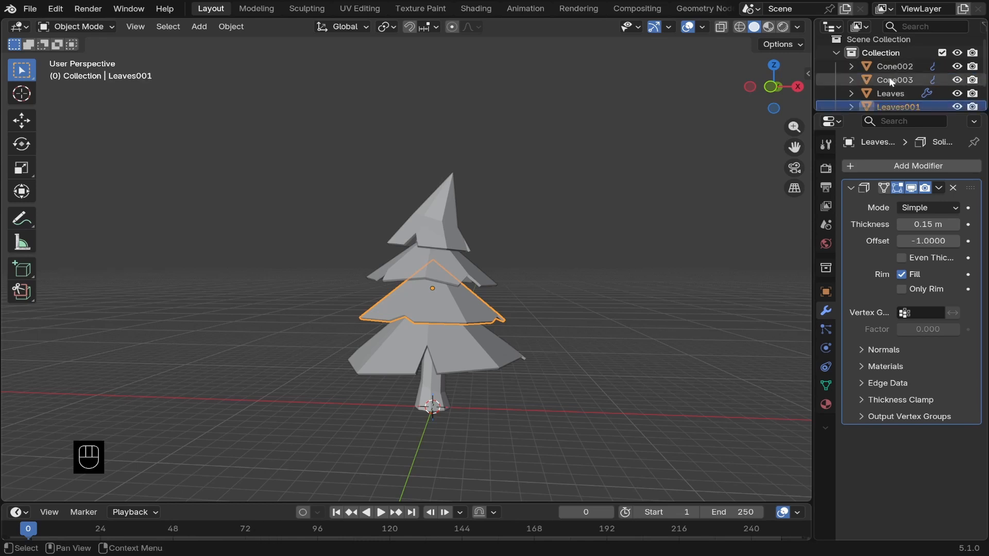
- Rename the third foliage cone from the bottom as Leaves002
left_click(400, 268)
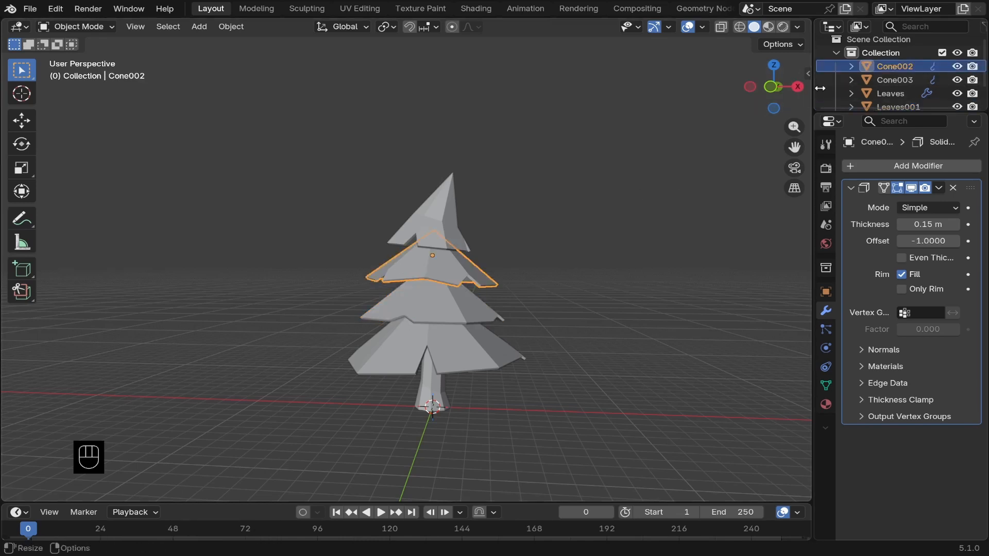
double_click(885, 68)
left_click_drag(897, 66, 877, 67)
type("Leaves")
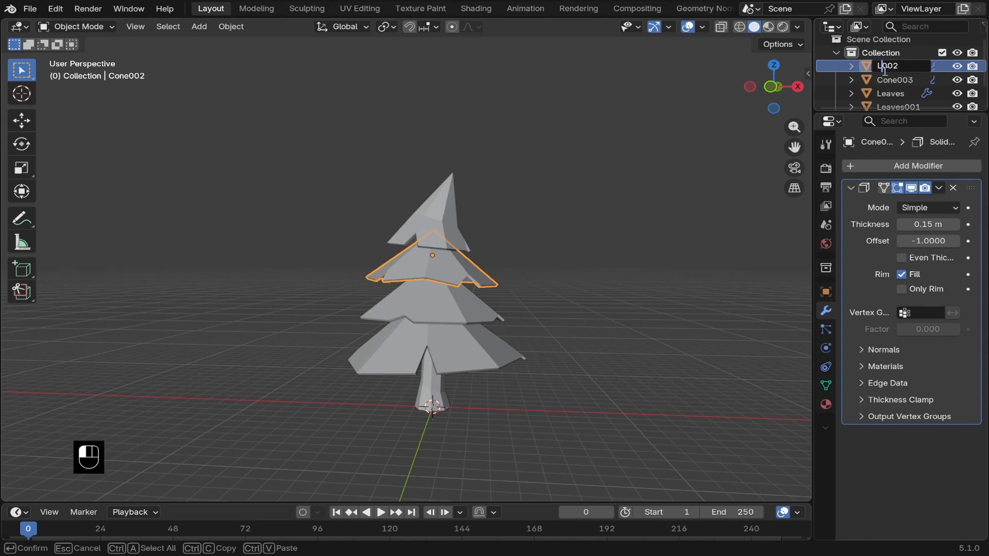
key("Return")
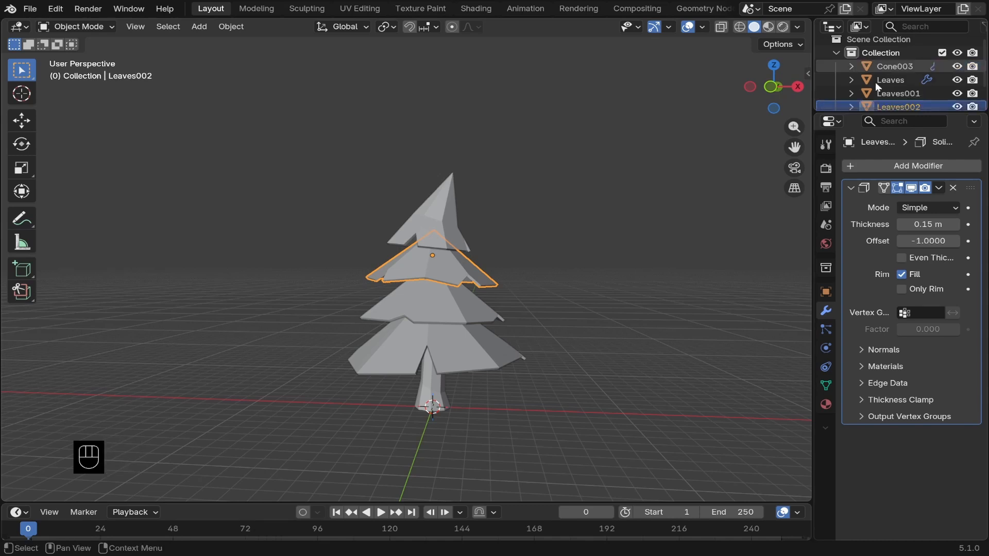
- Rename the top foliage cone as Leaves003
left_click(434, 208)
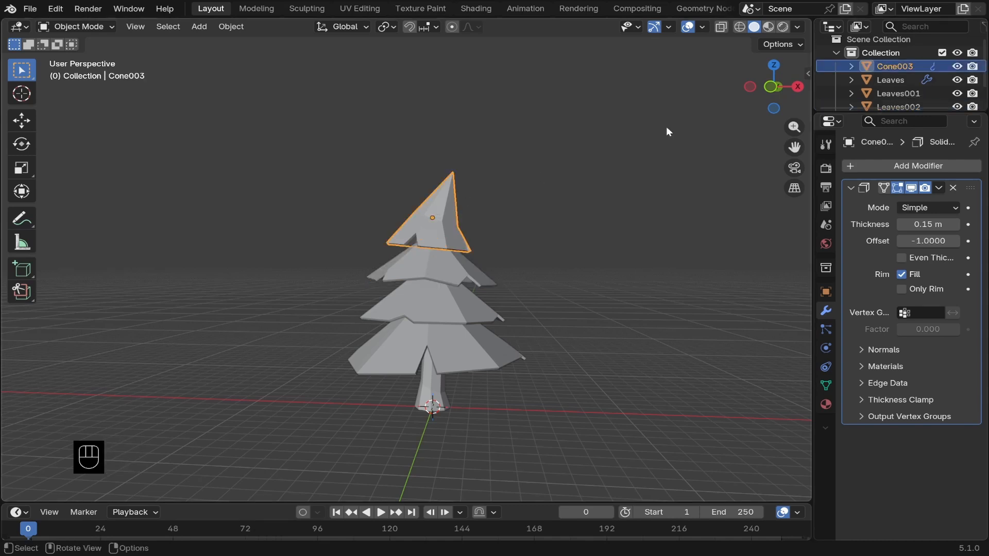
double_click(888, 64)
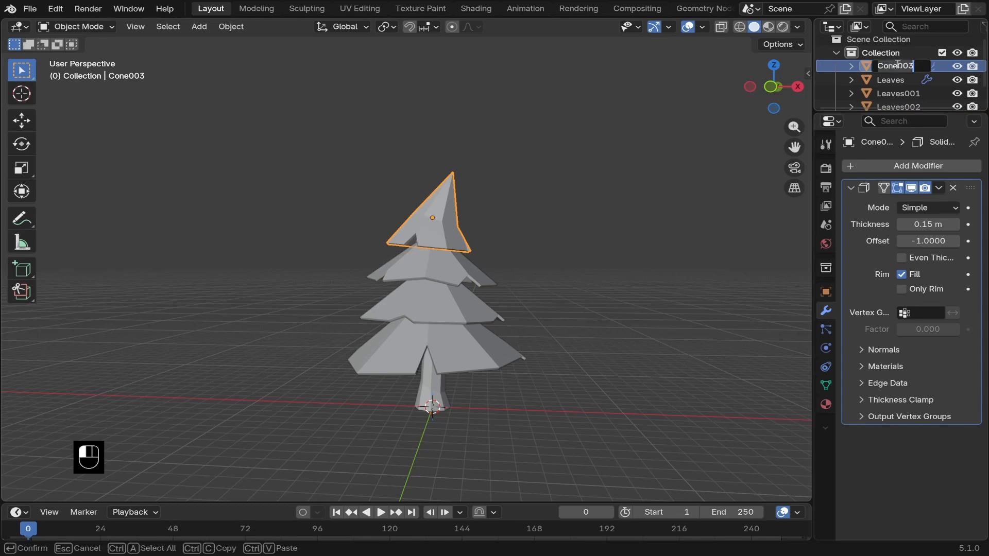
left_click(878, 66)
key("Delete")
key("Delete")
key("Delete")
key("Delete")
type("Leaves")
key("Return")
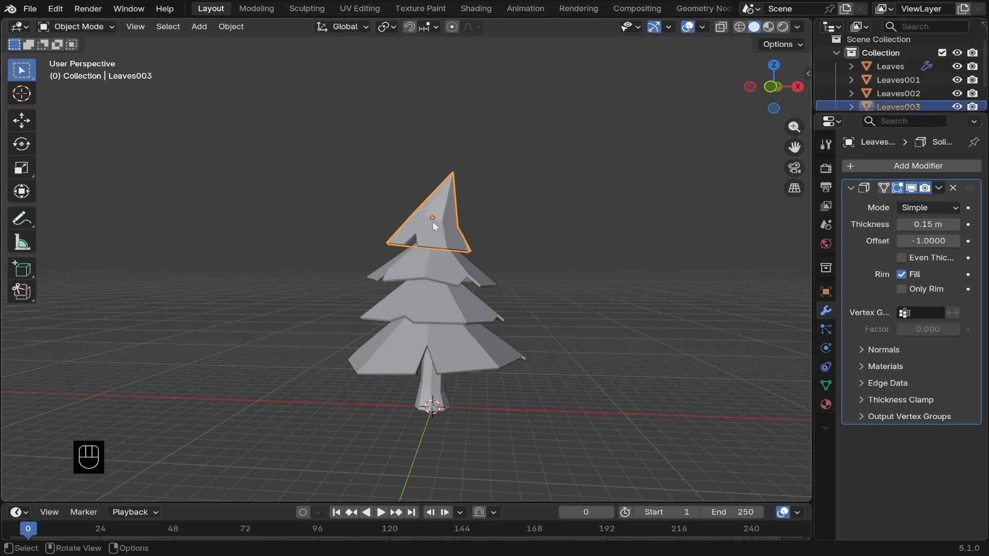
- Create a new material for the trunk
left_click(425, 393)
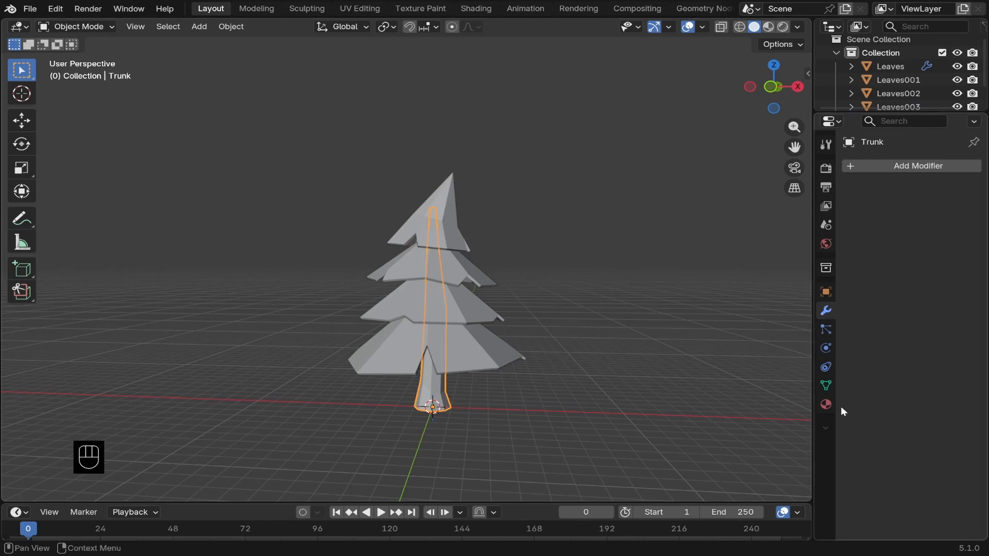
left_click(826, 405)
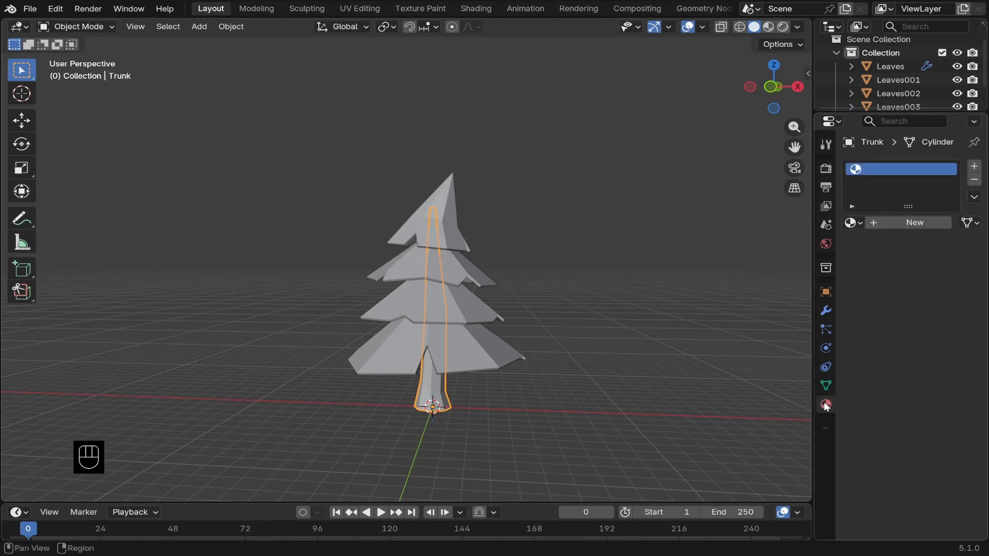
left_click(908, 225)
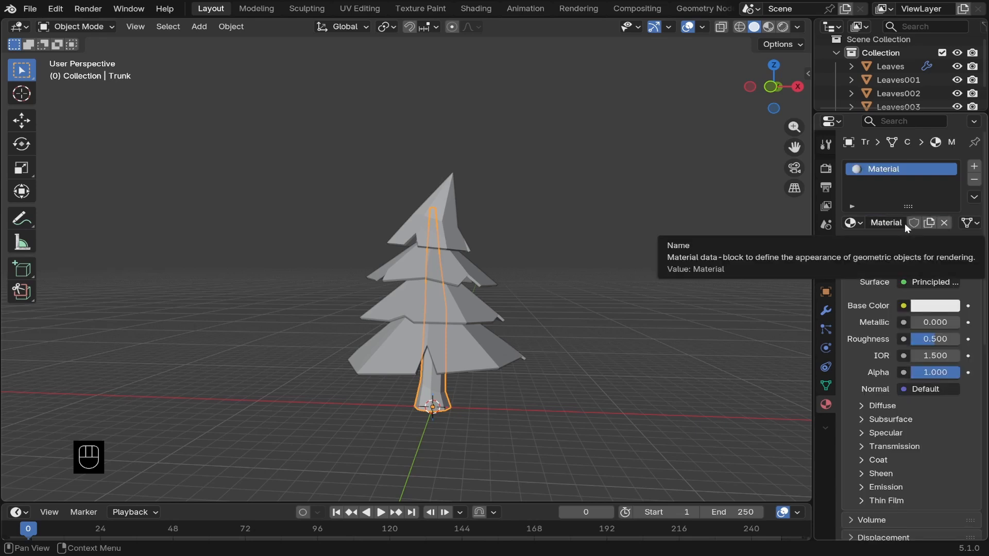
- Rename the trunk's new material as Trunk
double_click(906, 168)
key("BackSpace")
type("Trunk")
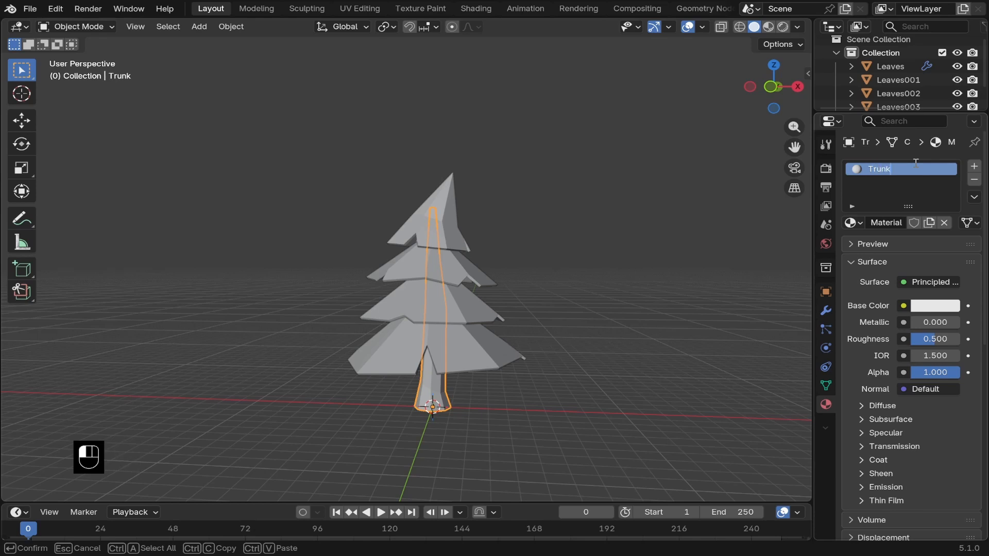
key("Return")
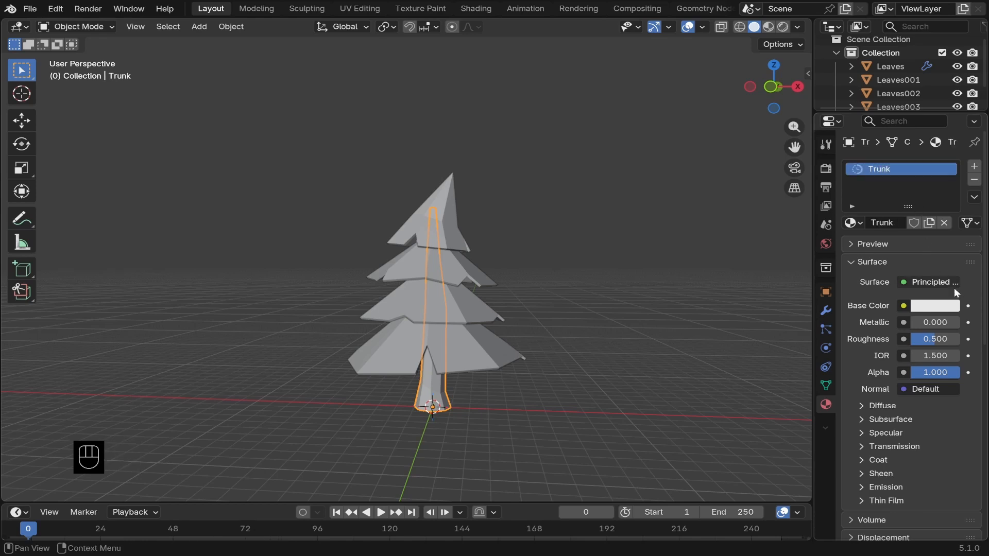
- Give the Trunk material a darkened reddish-orange base color and set its roughness to 1
left_click(950, 306)
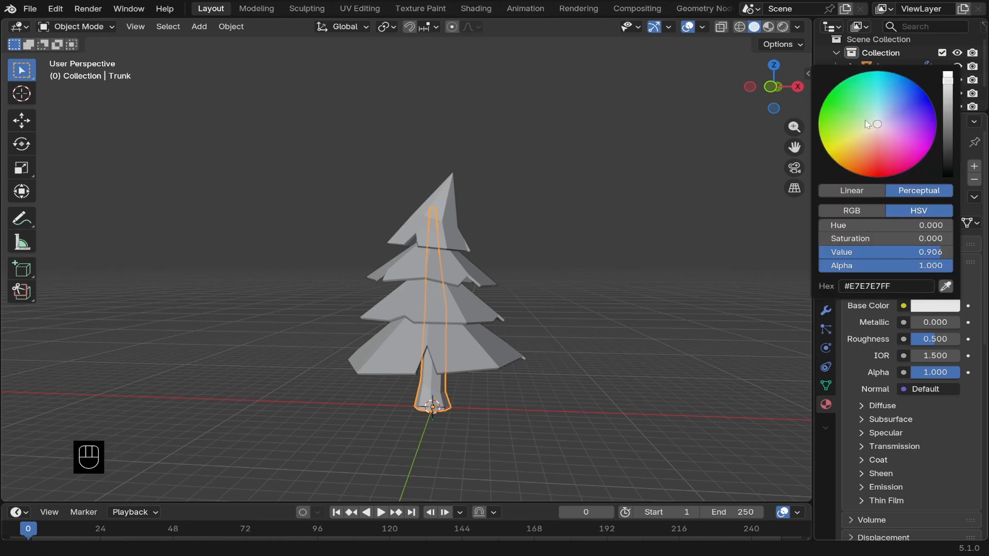
left_click_drag(877, 124, 862, 166)
left_click_drag(947, 81, 948, 103)
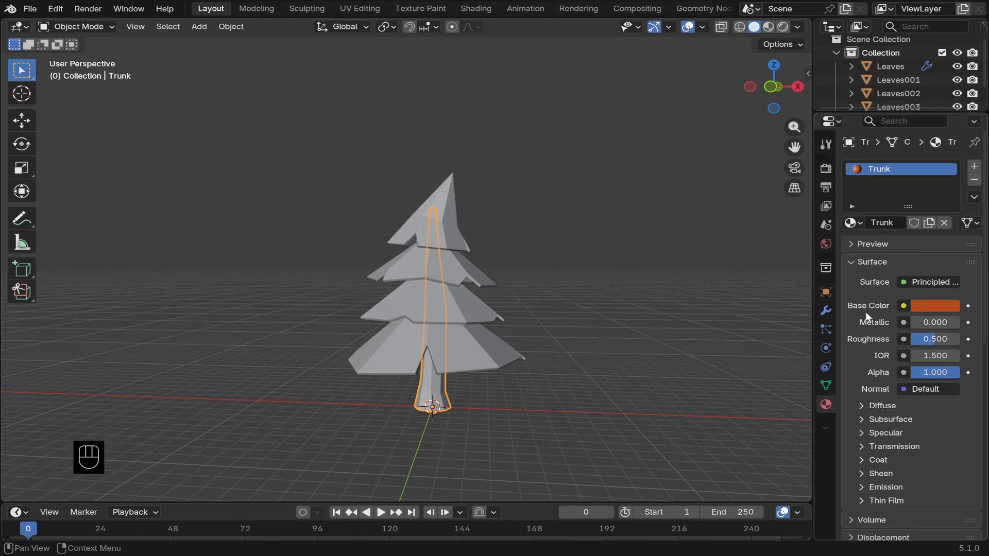
left_click(913, 339)
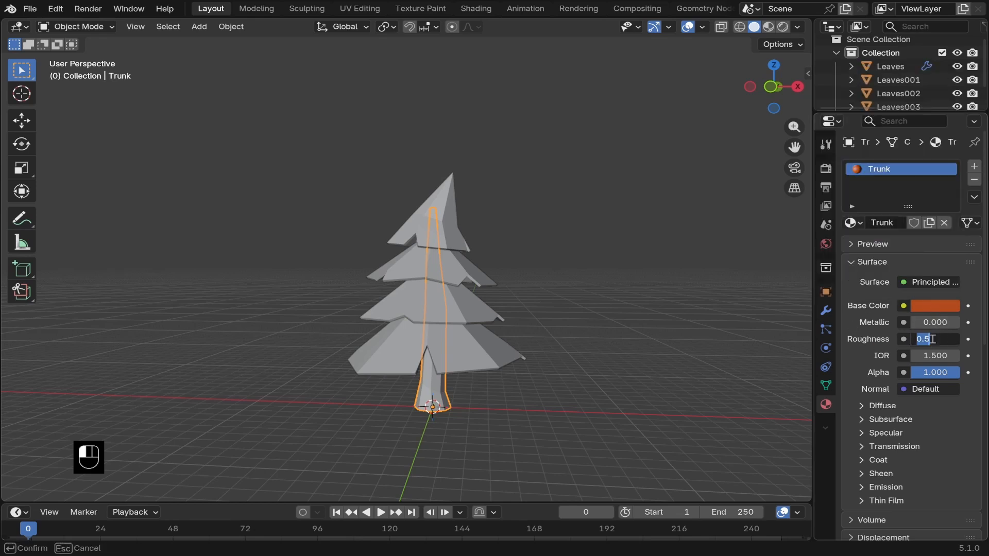
type("1")
key("Return")
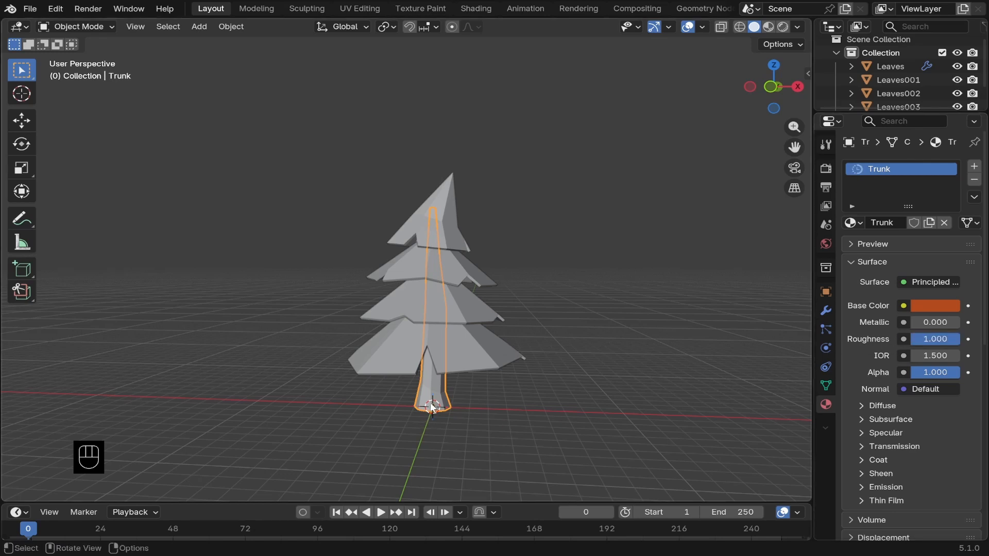
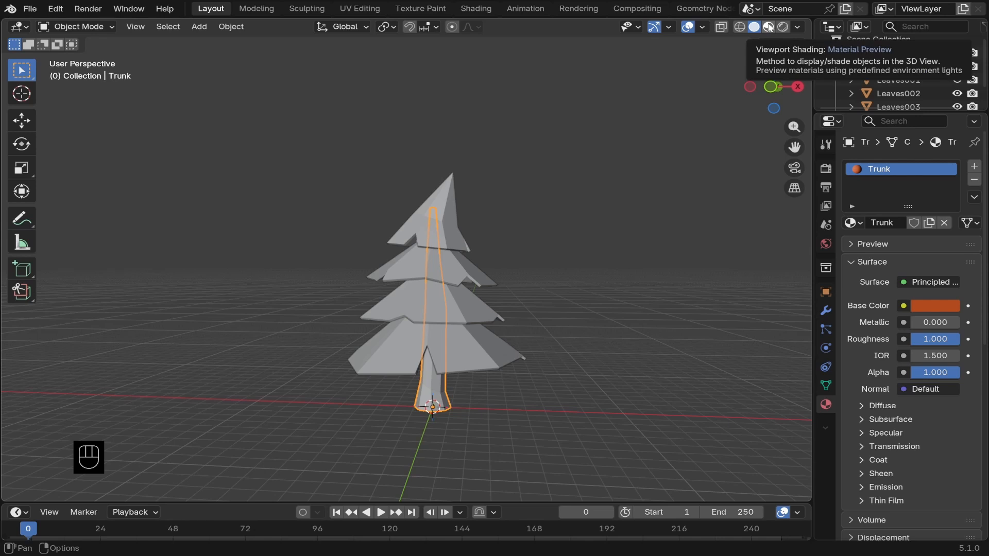
- Show the scene in Material Preview shading and create a new material named Leaves on the bottom foliage cone
left_click(768, 27)
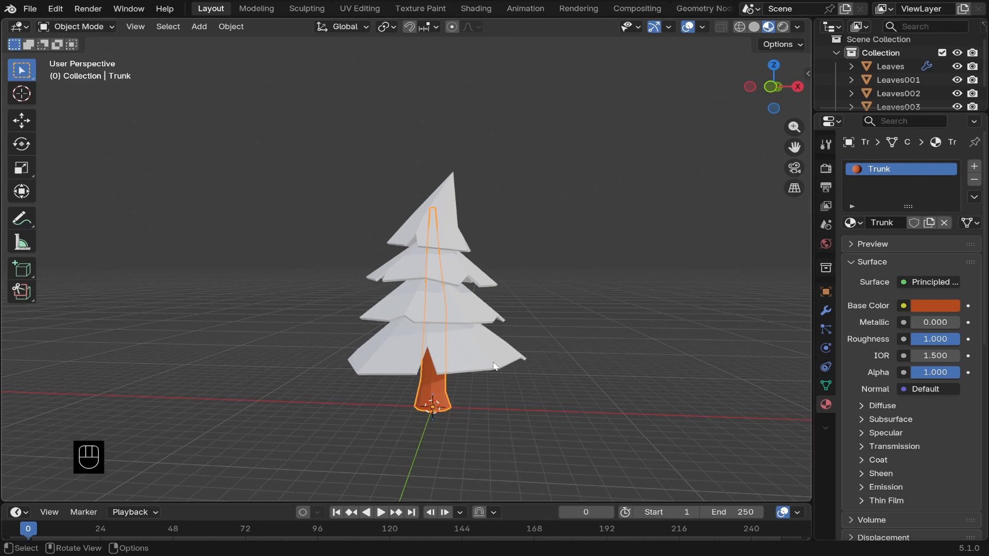
left_click(480, 351)
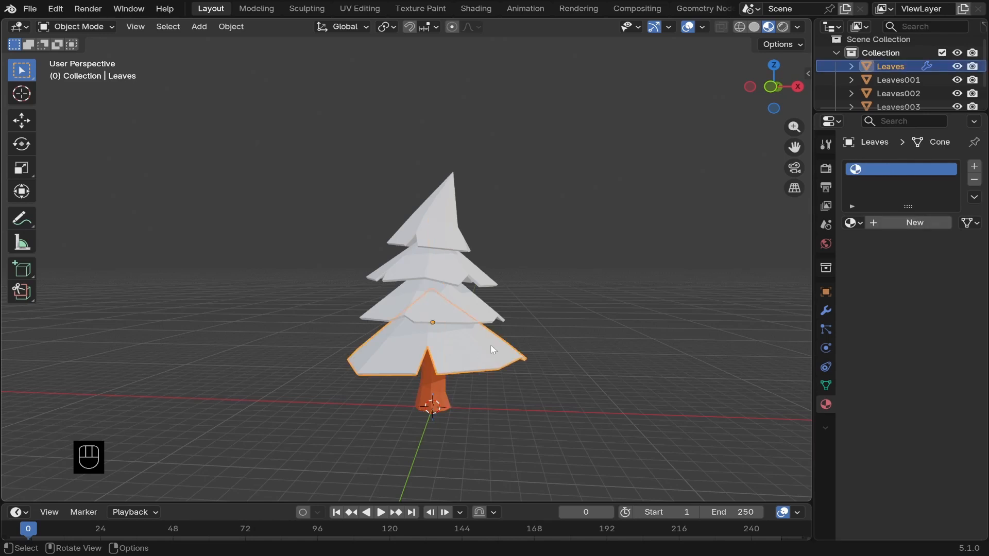
left_click(920, 221)
double_click(902, 169)
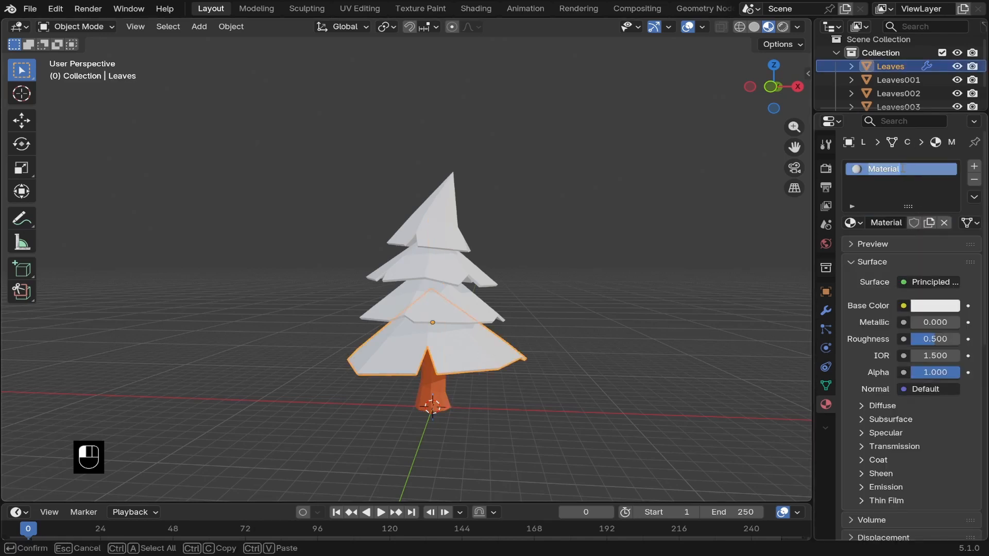
type("Leaves")
key("Return")
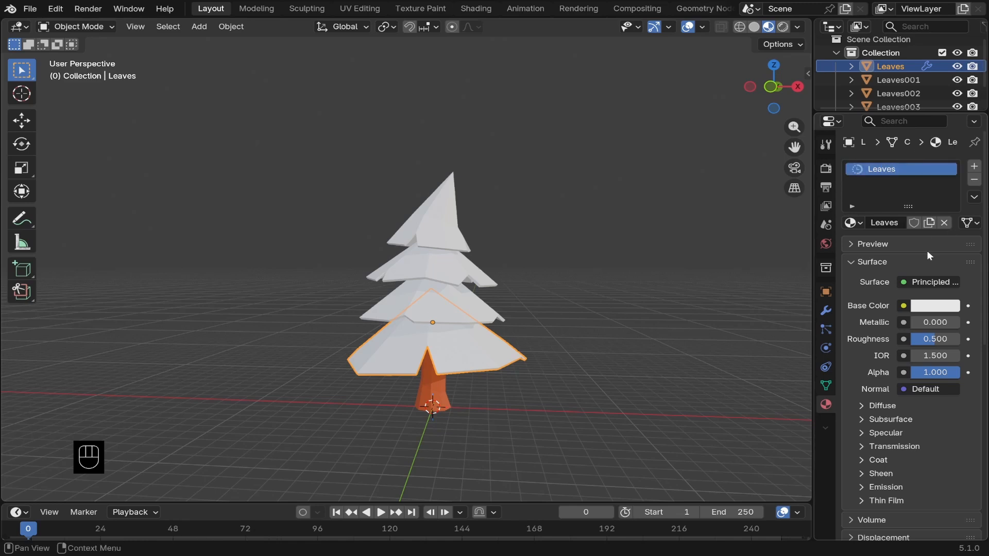
- Give the Leaves material a slightly darkened yellow-green base color and set its roughness to 1
left_click(933, 305)
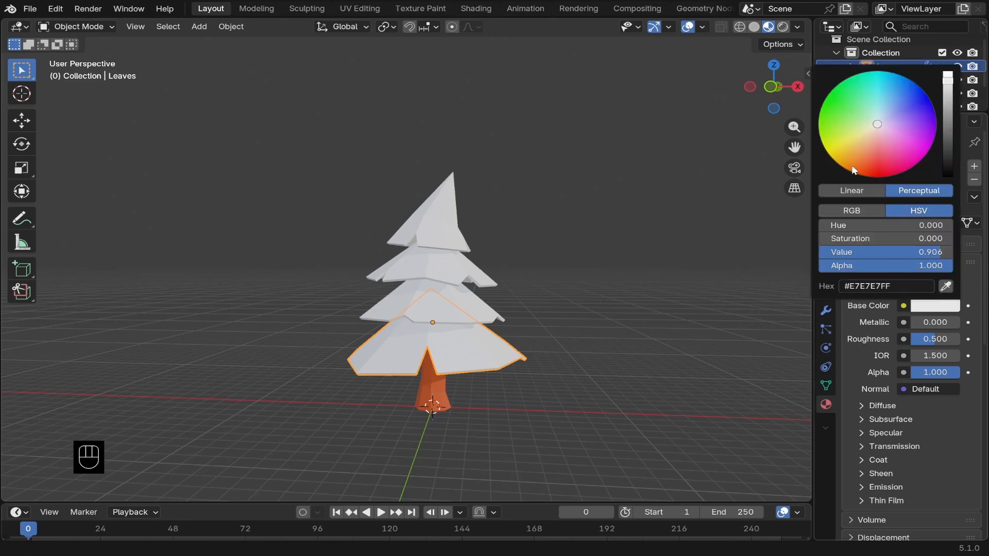
left_click_drag(877, 125, 828, 130)
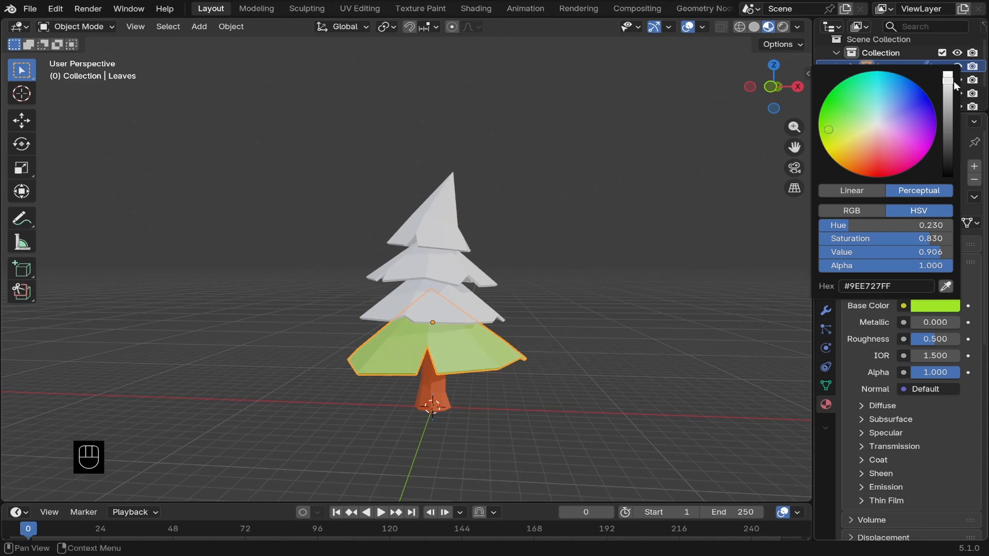
left_click_drag(949, 84, 949, 100)
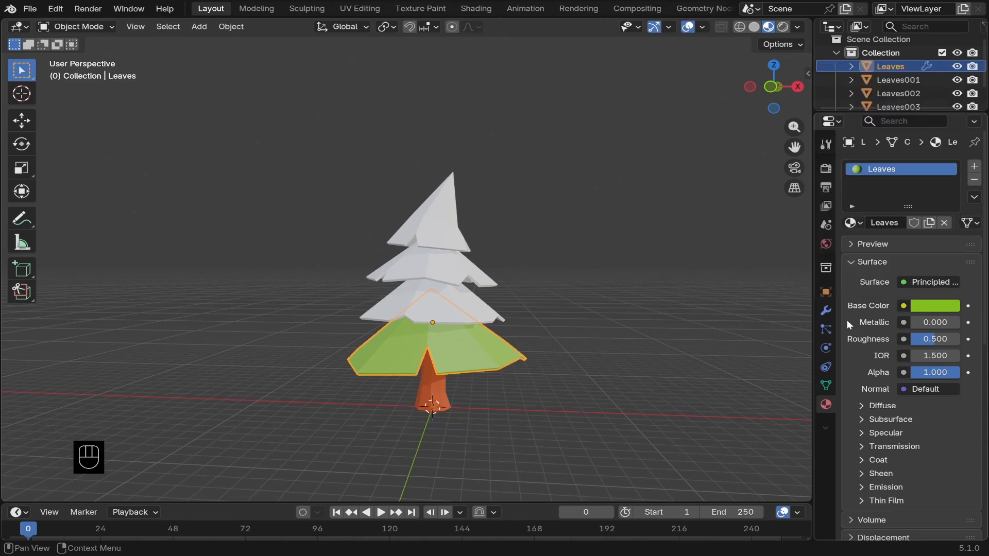
left_click(935, 339)
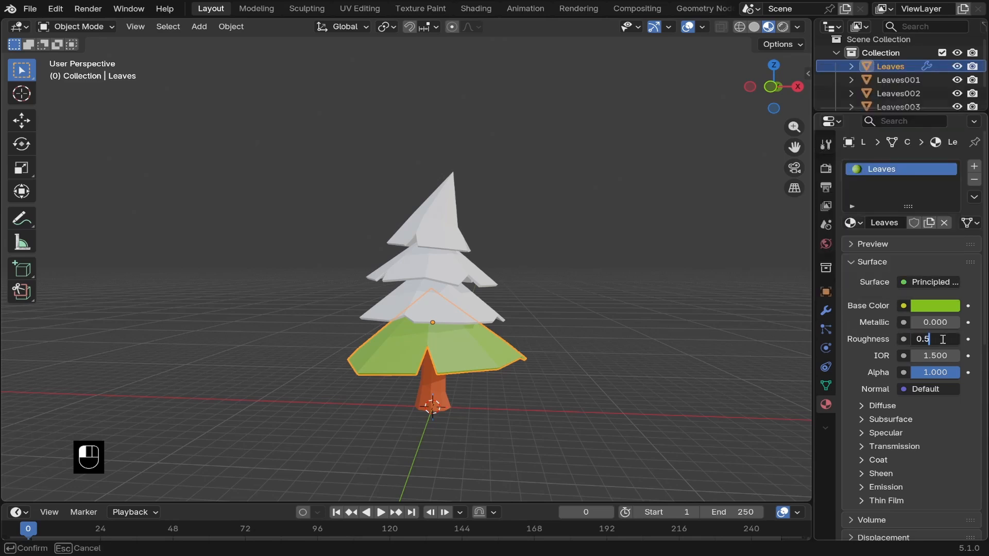
type("1")
key("Return")
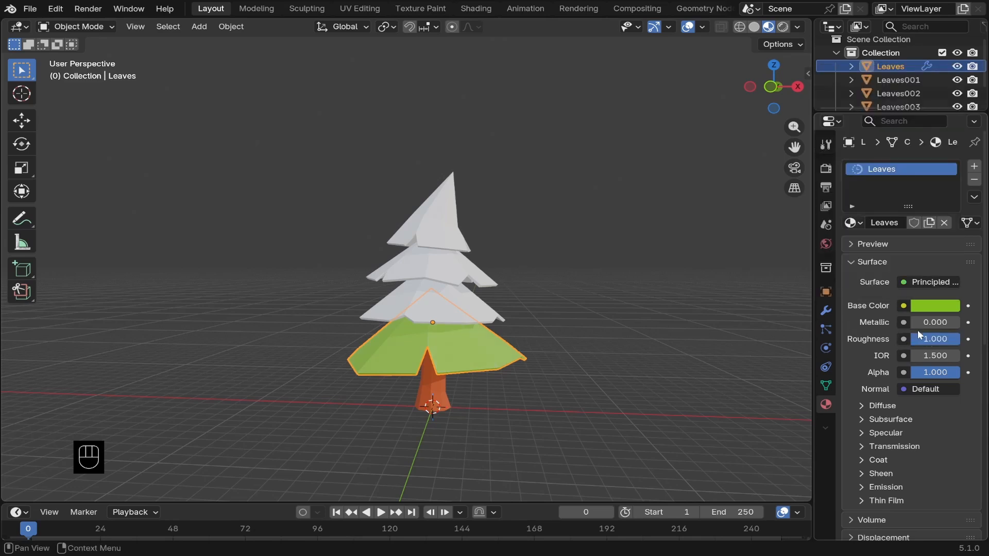
- Assign the existing Leaves material to the three upper foliage cones, Leaves001, Leaves002 and Leaves003
left_click(464, 305)
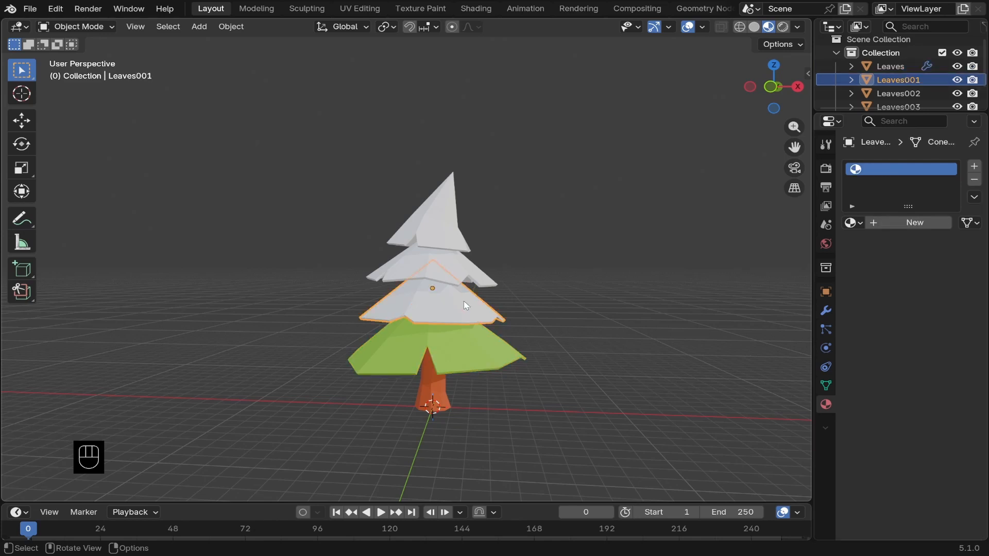
left_click(851, 223)
left_click(721, 243)
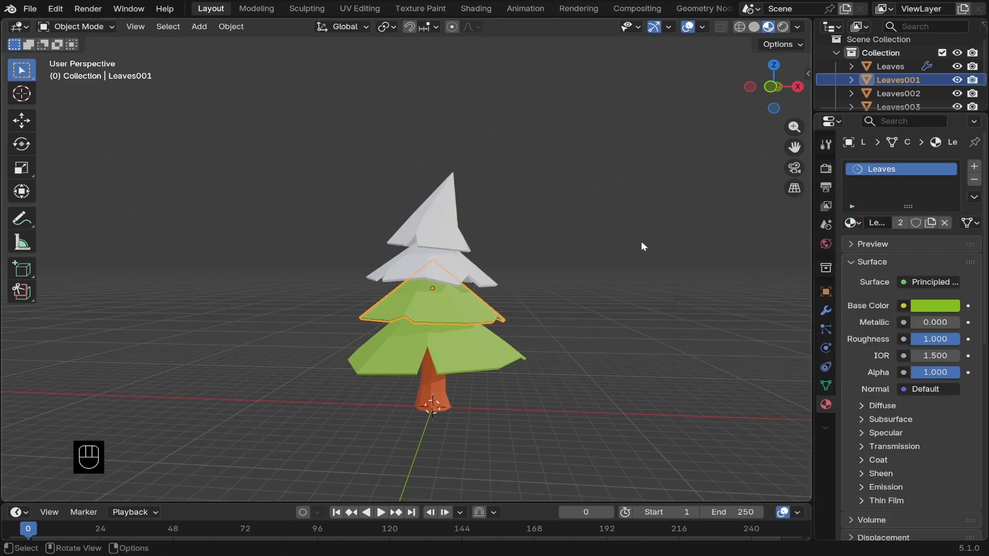
left_click(443, 260)
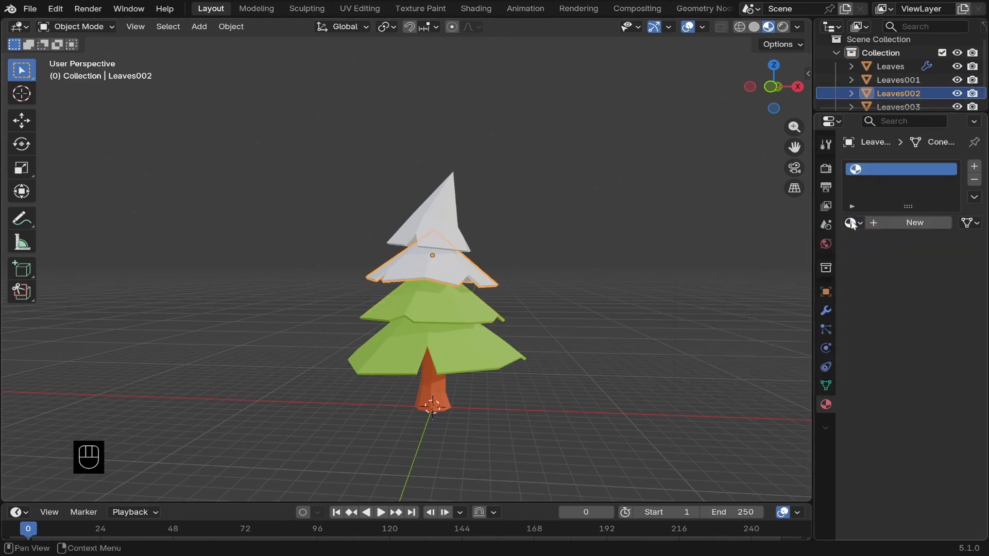
left_click(852, 224)
left_click(720, 243)
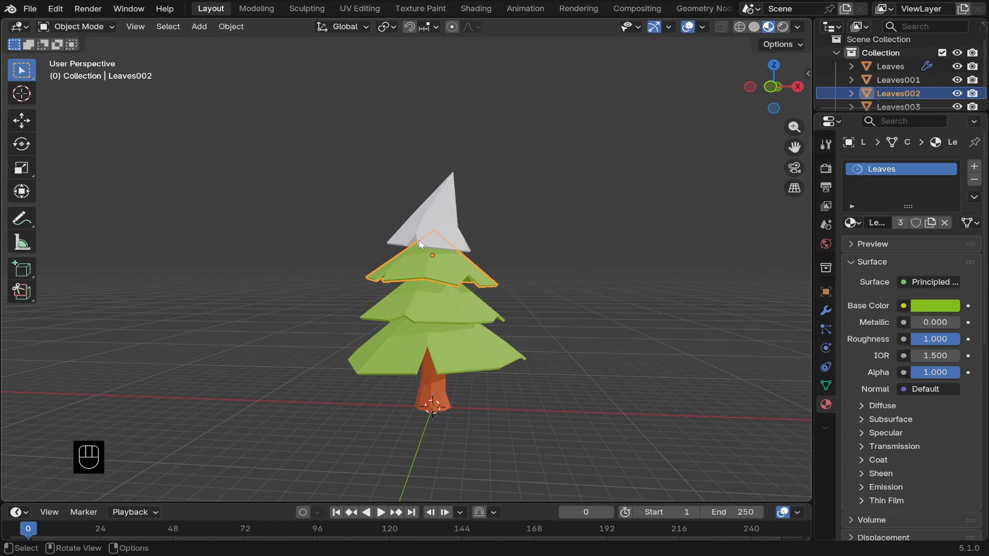
left_click(445, 210)
left_click(852, 222)
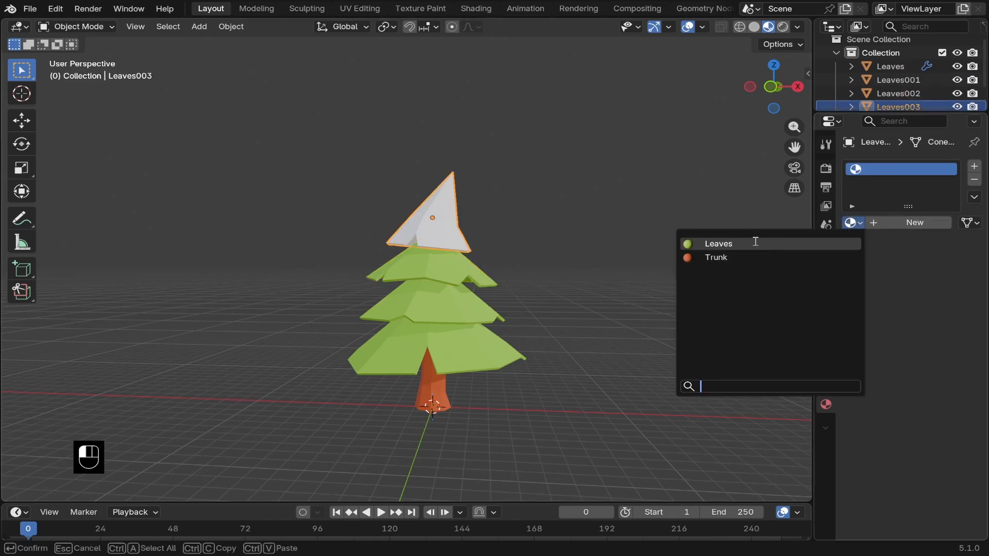
left_click(755, 242)
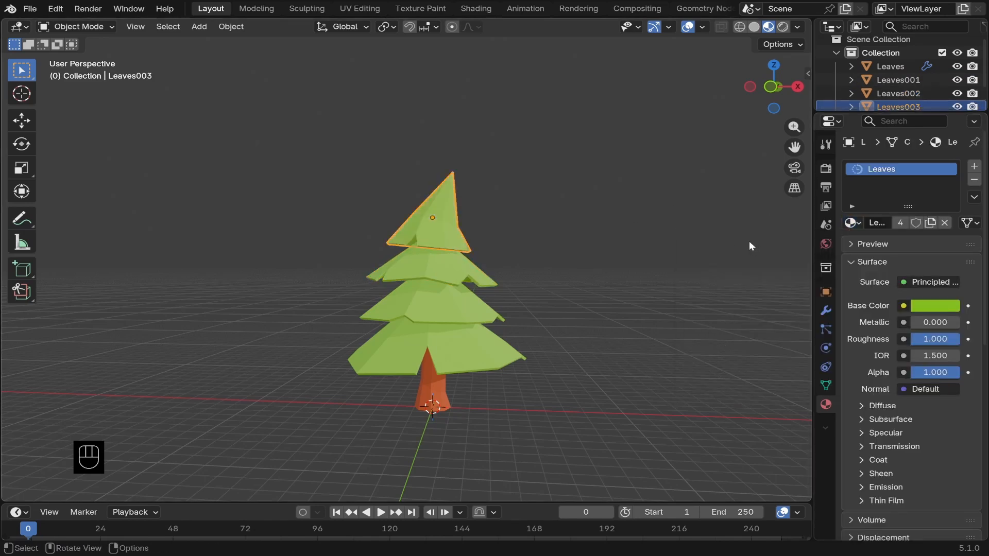
- Parent all four foliage cones to the trunk using the Object parent type
left_click(481, 418)
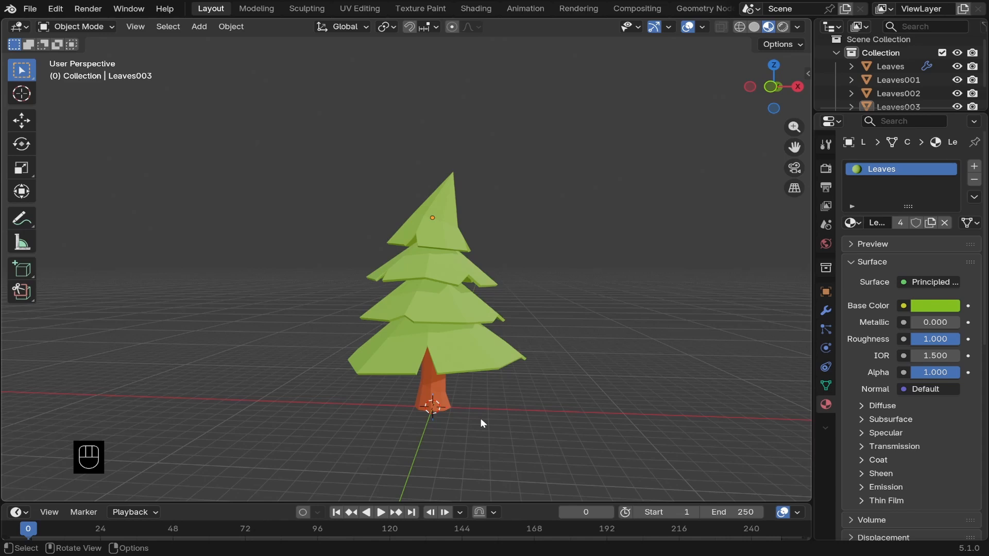
left_click(433, 219)
left_click(425, 257, "shift")
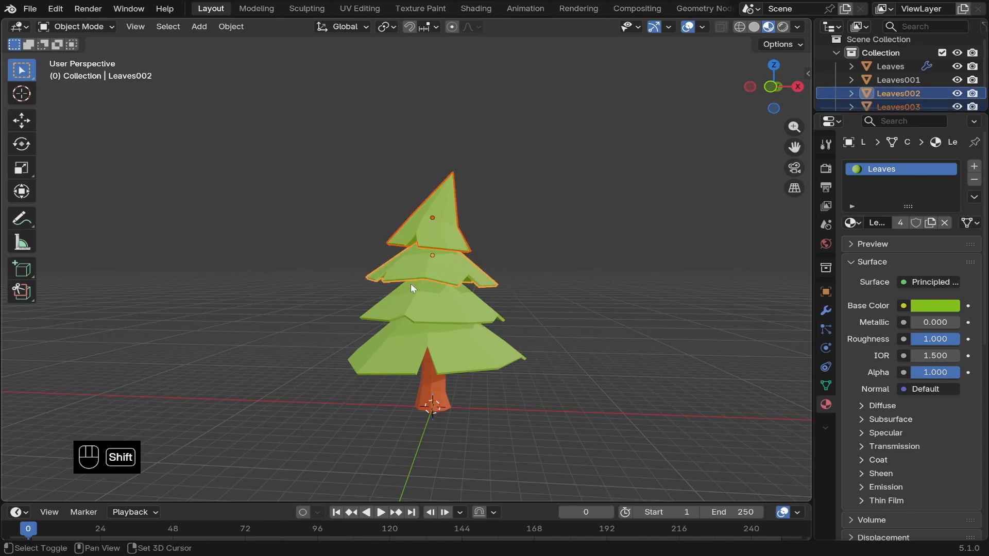
left_click(417, 299, "shift")
left_click(461, 347, "shift")
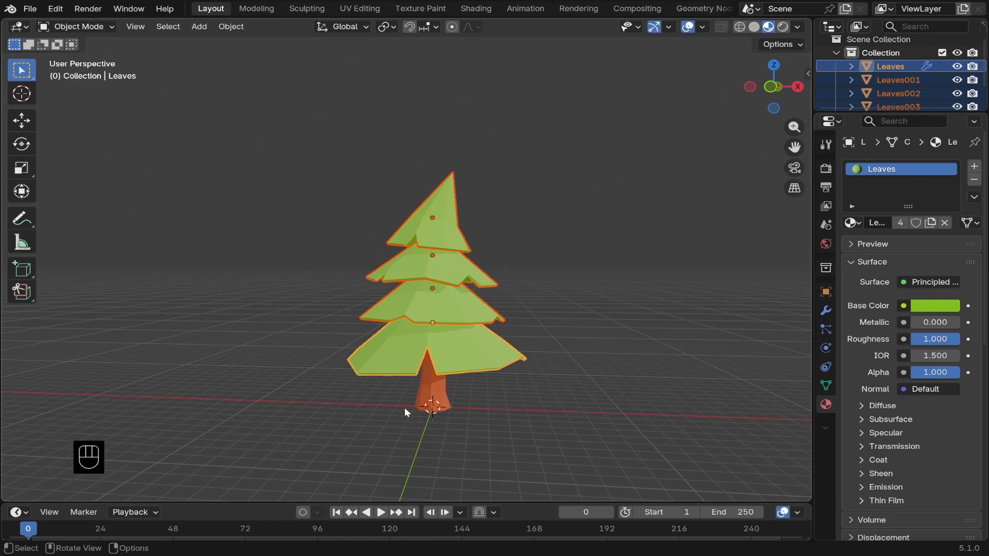
left_click(437, 385, "shift")
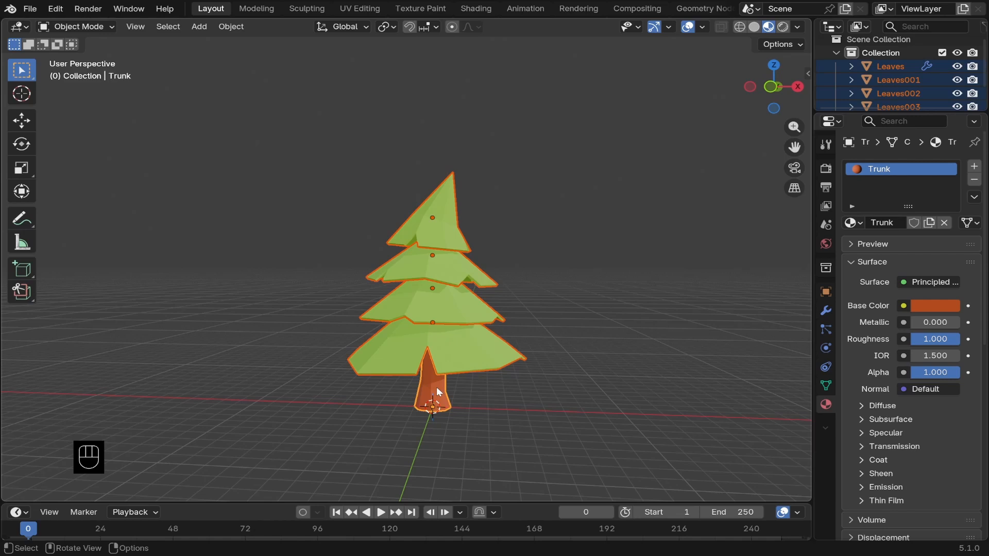
key("ctrl+p")
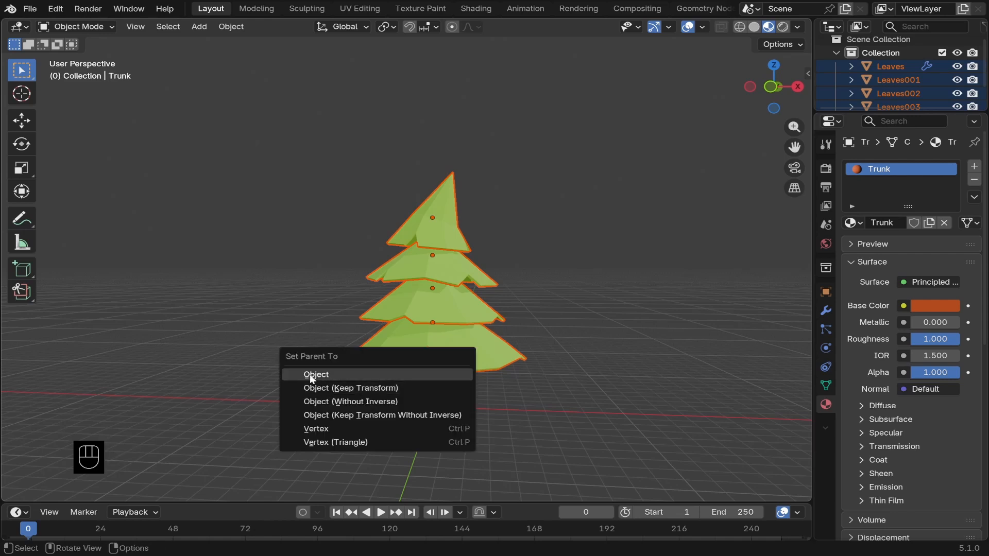
left_click(311, 376)
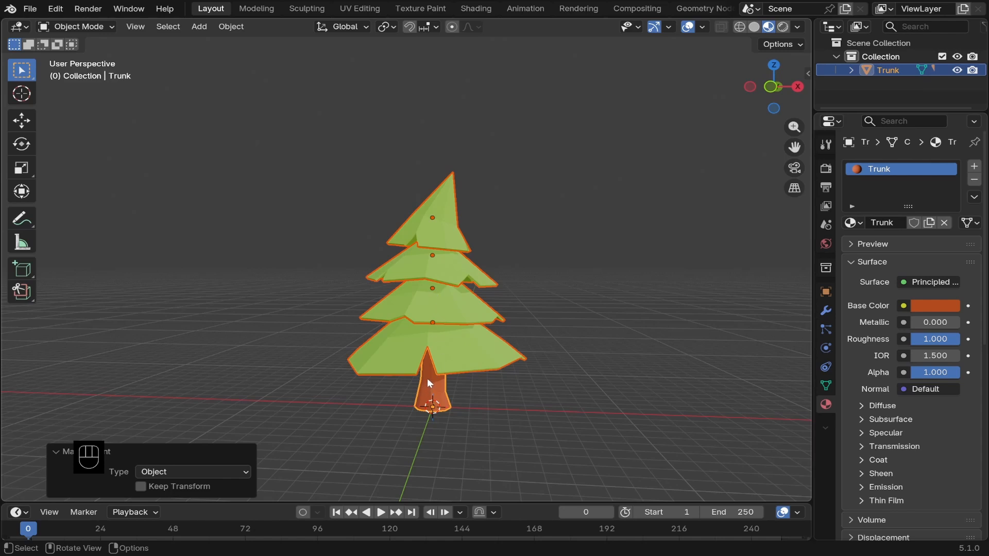
- Duplicate the whole tree and place the copy about 10.9 m away in the positive X direction
key("shift+d")
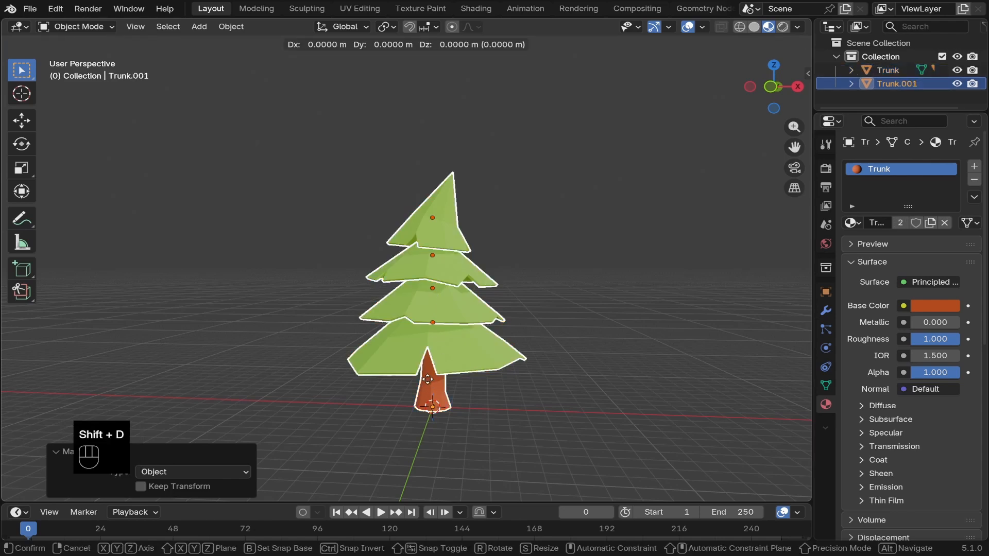
key("g")
key("x")
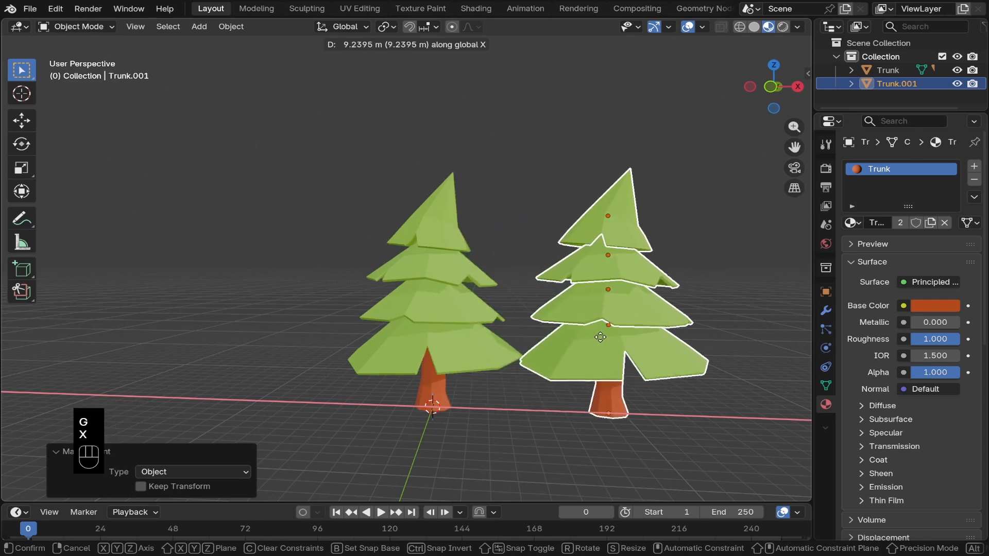
left_click(631, 330)
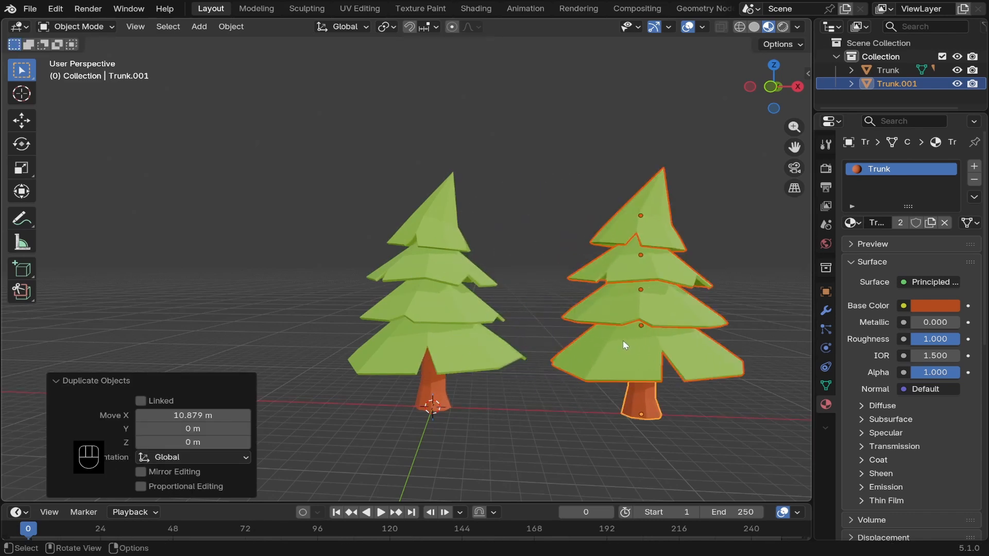
- Duplicate the copied tree and move the new one about 23.5 m in the negative X direction, beyond the original tree
key("shift+d")
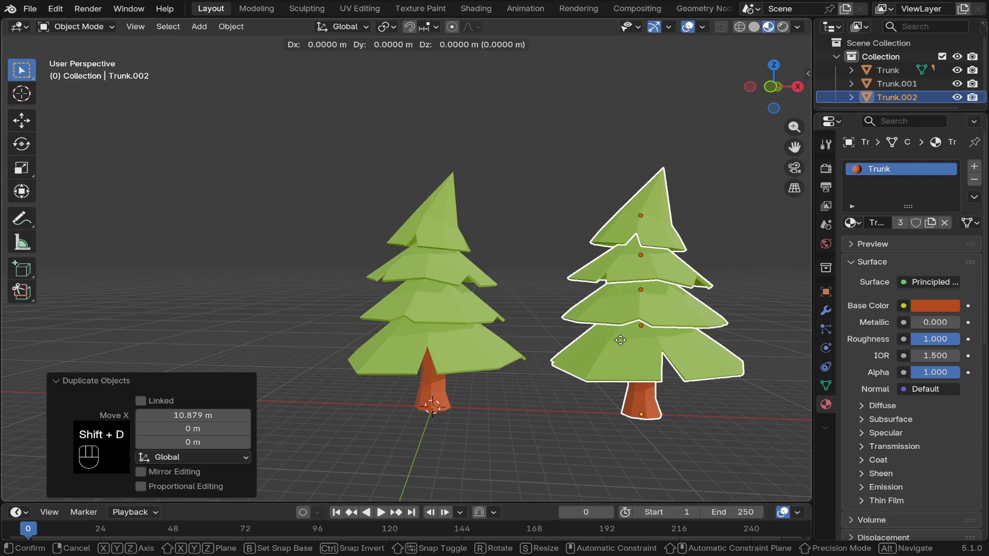
key("g")
key("x")
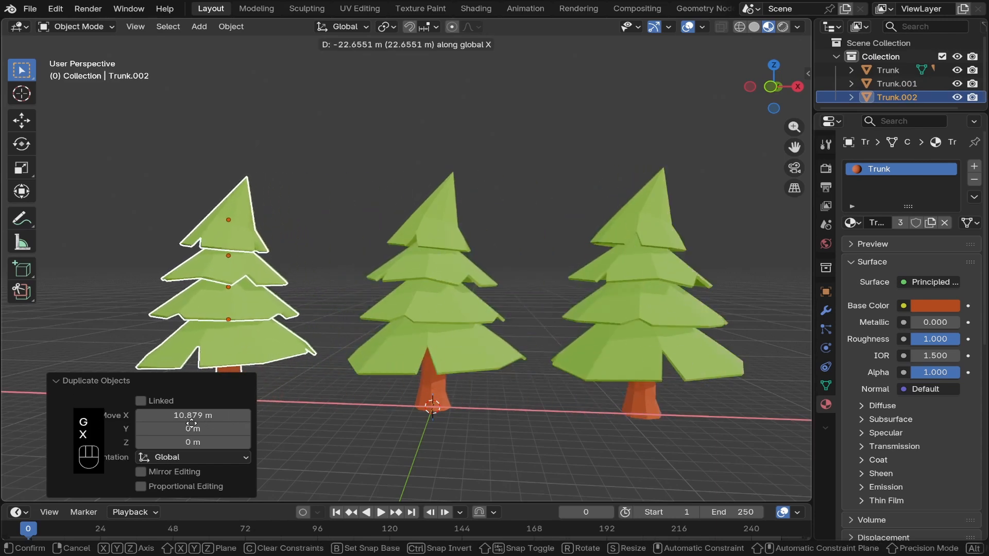
left_click(177, 427)
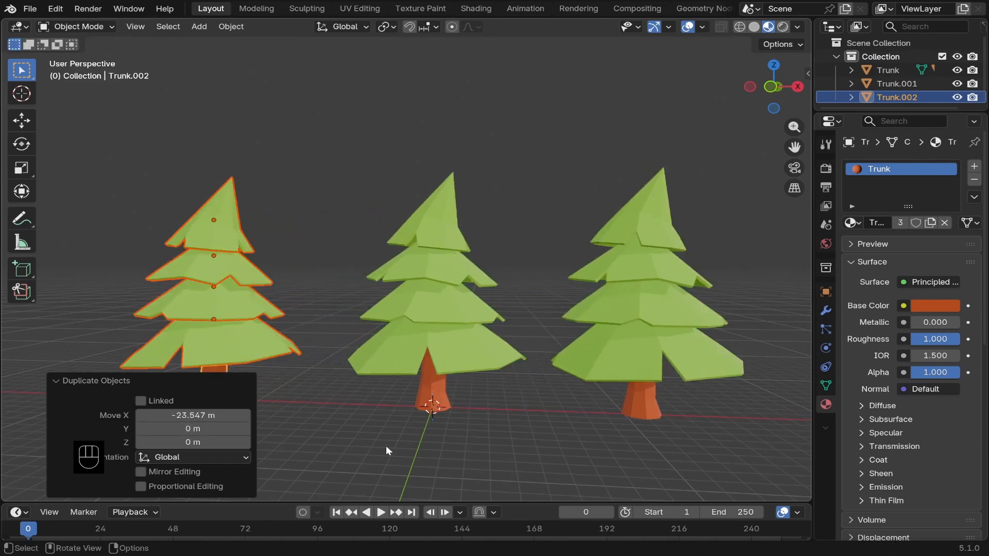
scroll(393, 446, "down", 2)
middle_click_drag(405, 444, 428, 447)
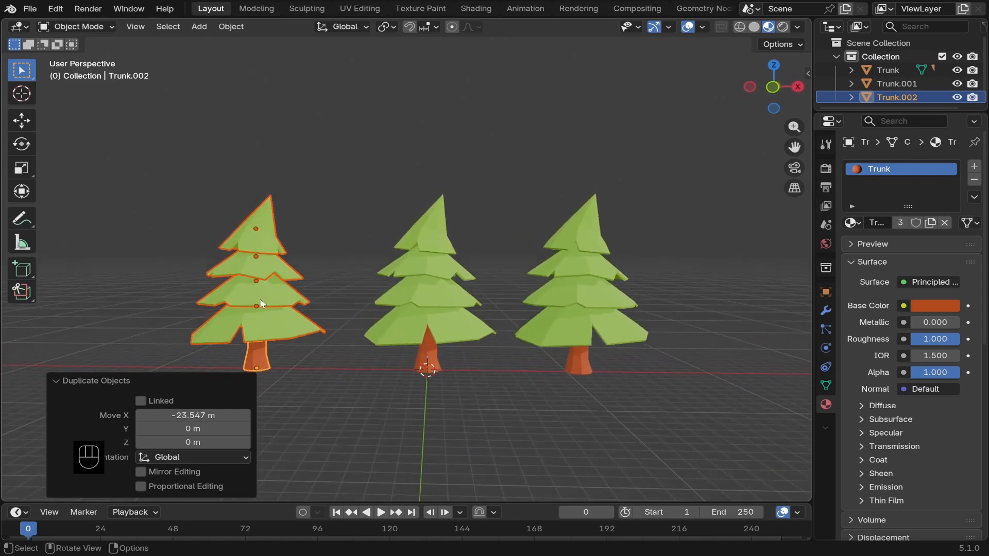
- Scale the tree at the negative X end by about 0.774 and rotate it about -65° around the Z axis
left_click(251, 359)
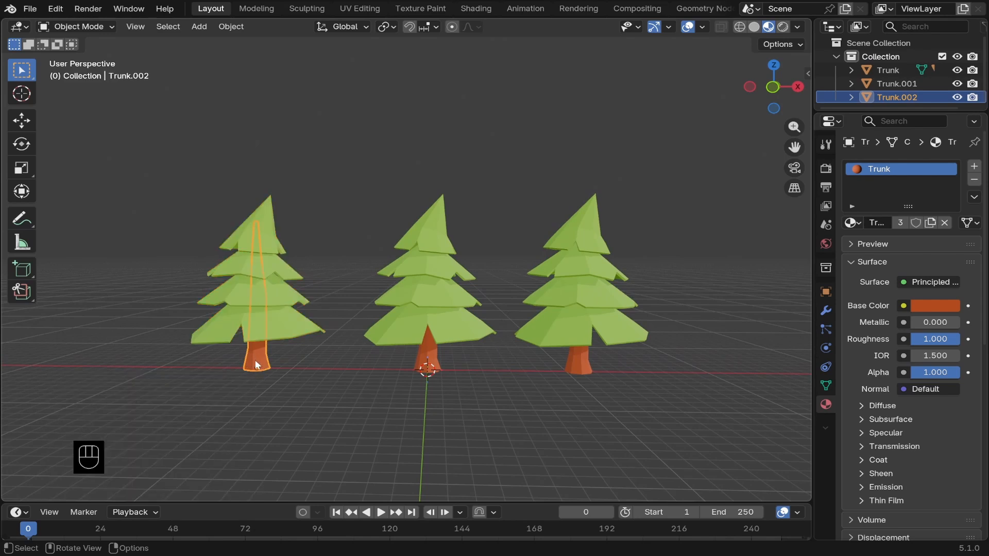
key("s")
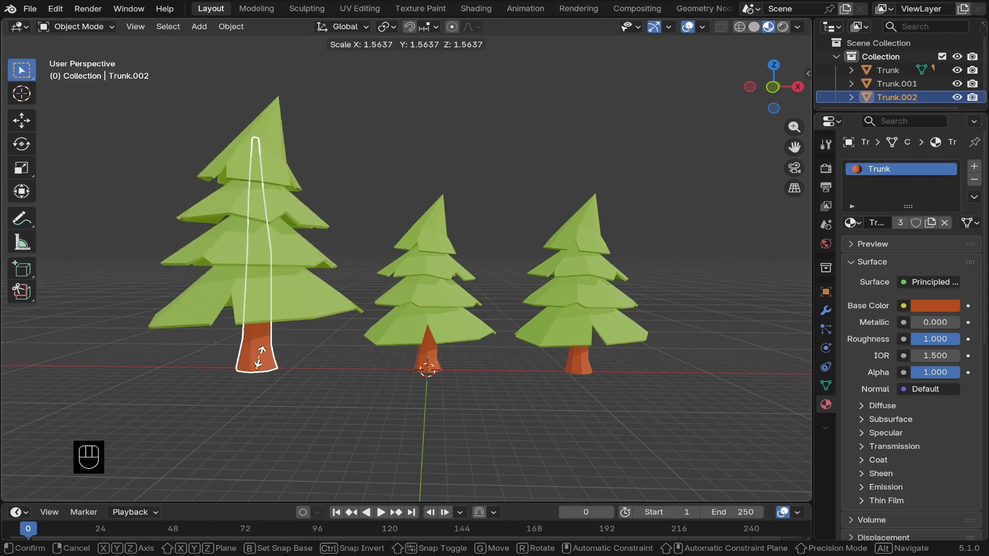
key("shift")
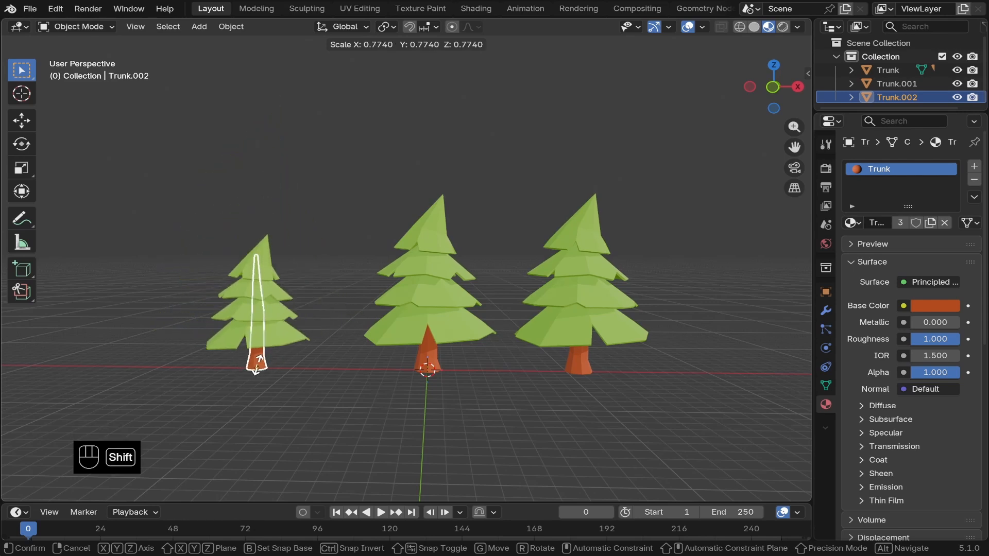
left_click(258, 367)
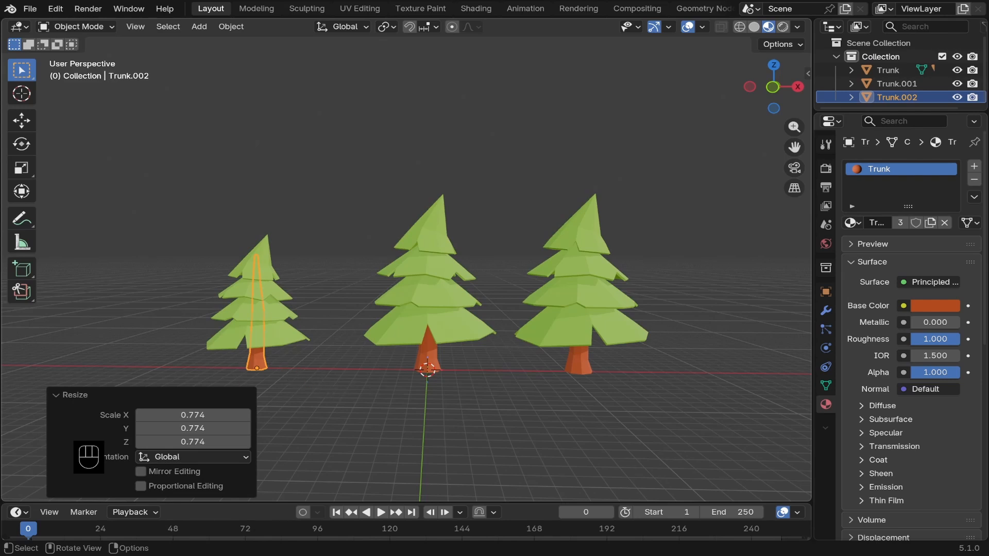
key("r")
key("z")
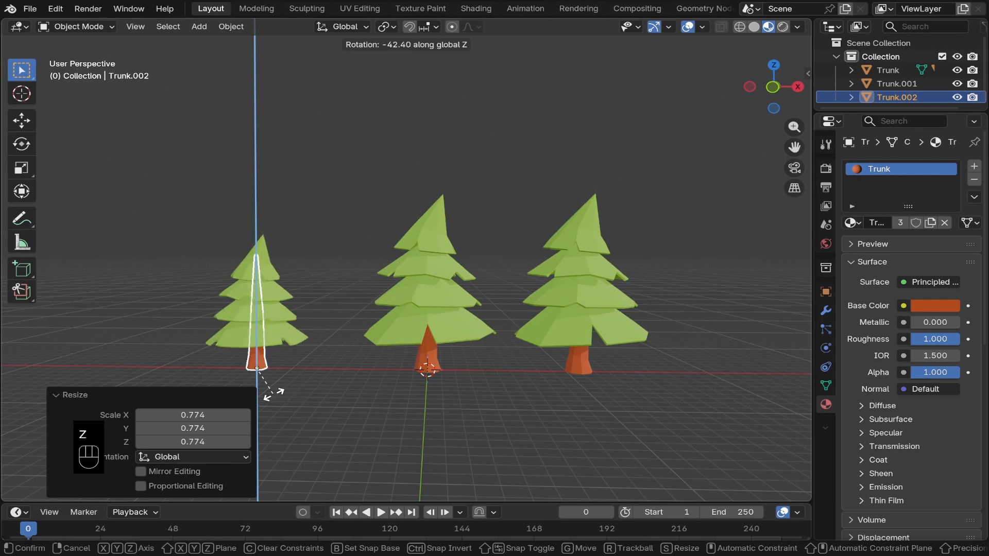
left_click(261, 394)
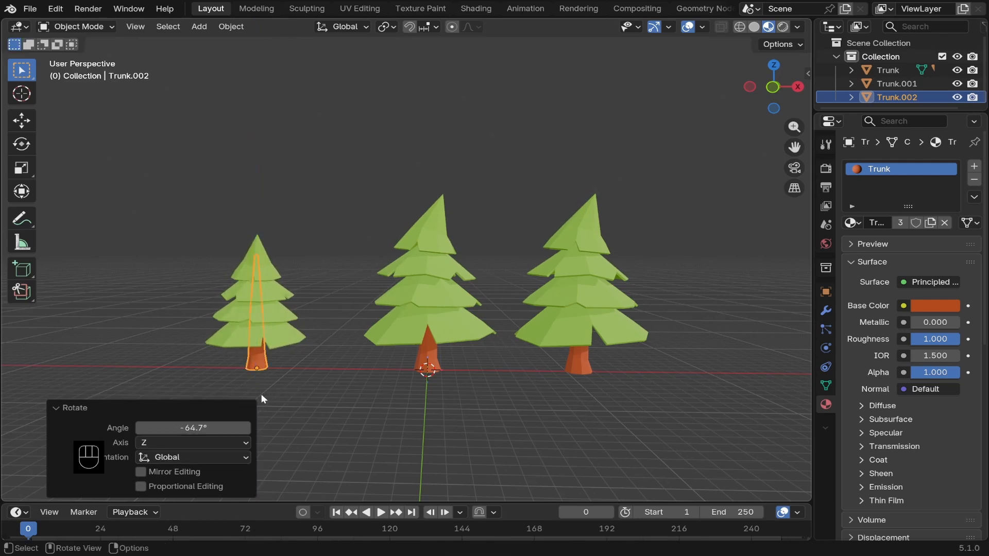
left_click(302, 382)
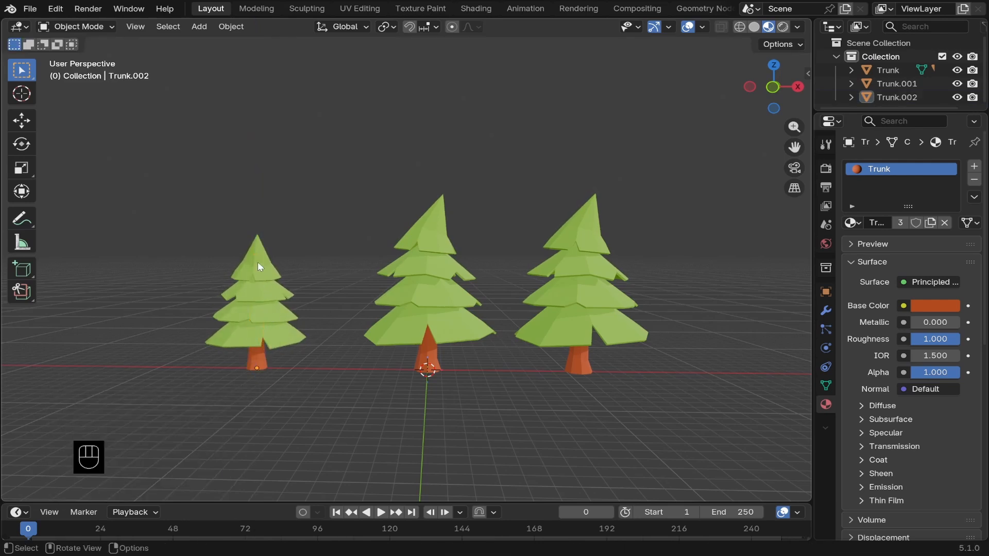
- Scale the tree at the positive X end by about 0.915 and rotate it about 45° around the Z axis
left_click(578, 365)
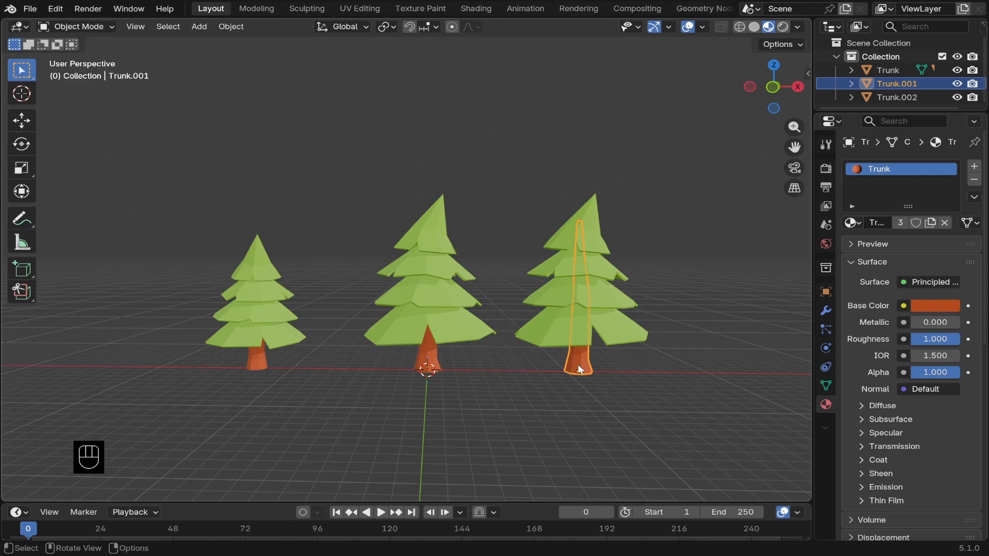
key("s")
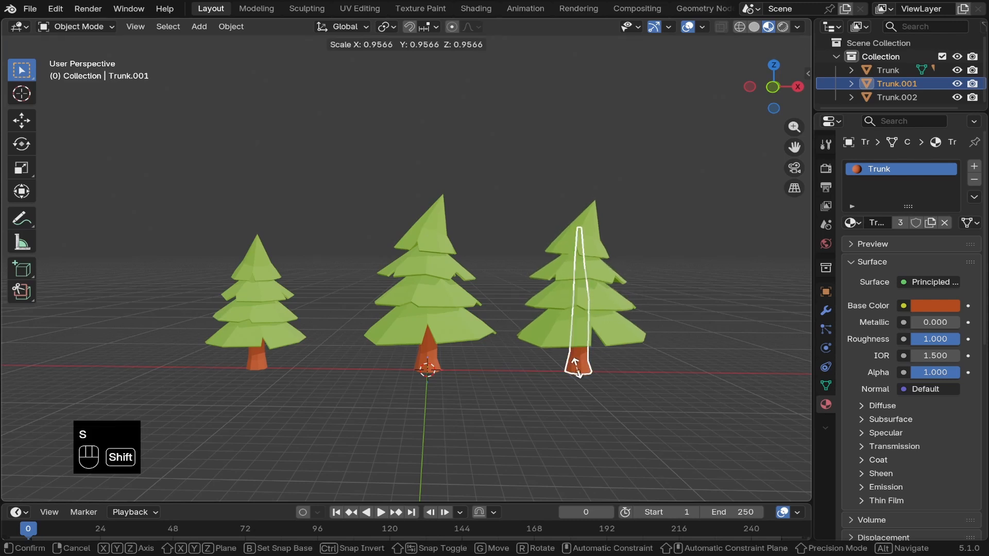
left_click(578, 374)
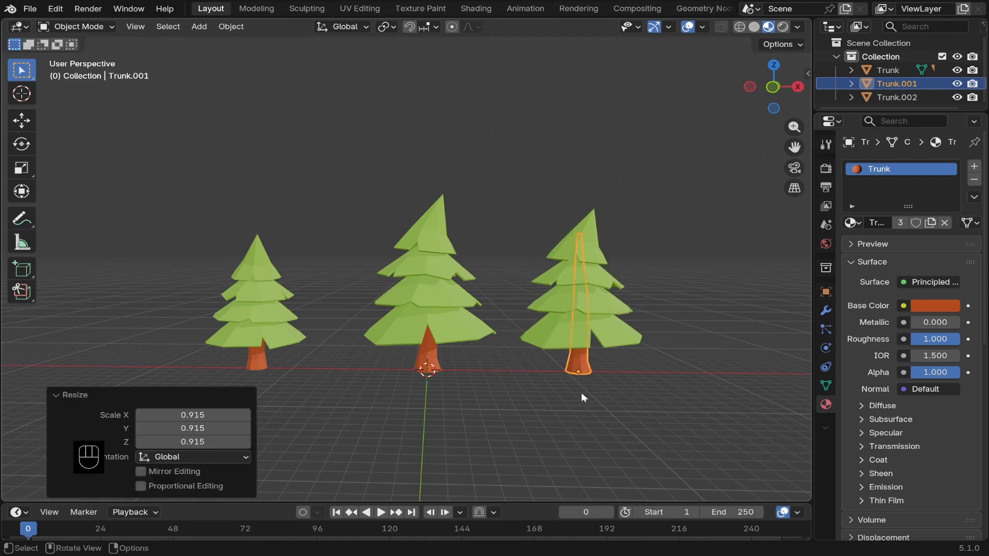
key("r")
key("z")
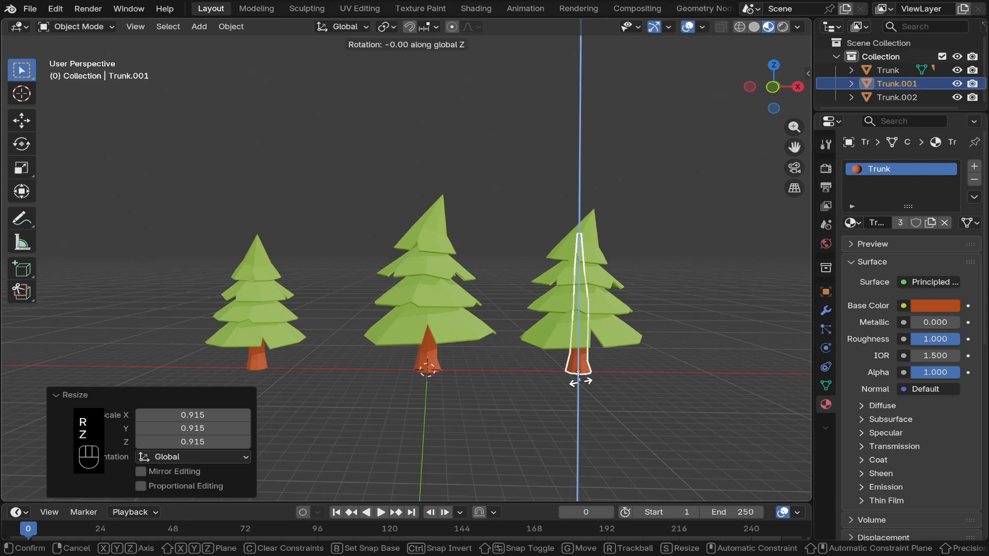
left_click(599, 380)
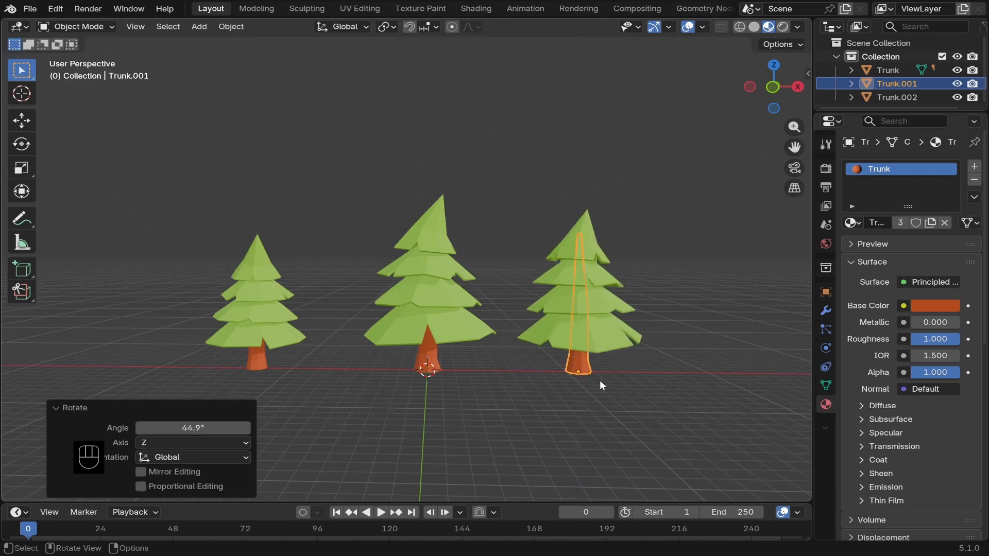
left_click(625, 378)
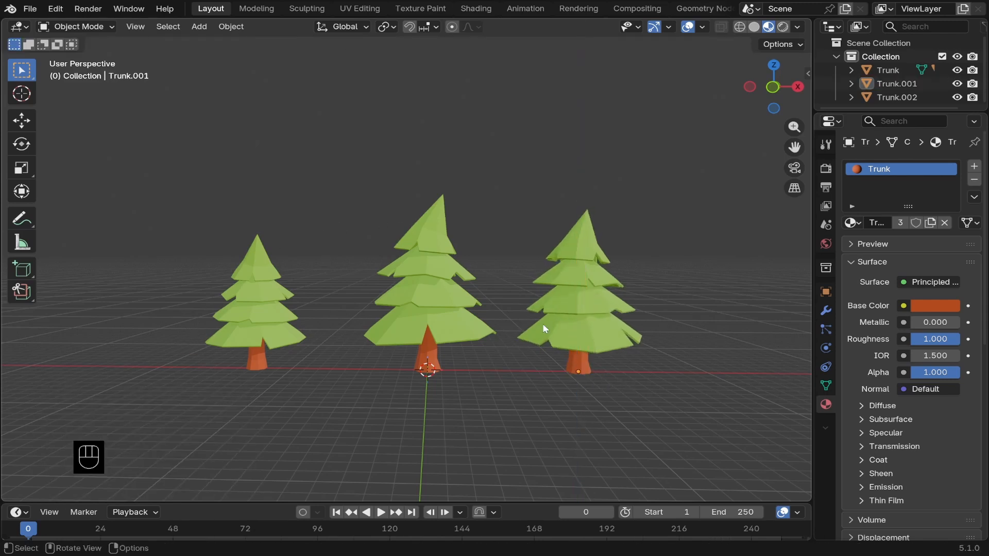
- Dissolve the middle edge loop of the top foliage cone on the tree at the positive X end
left_click(579, 241)
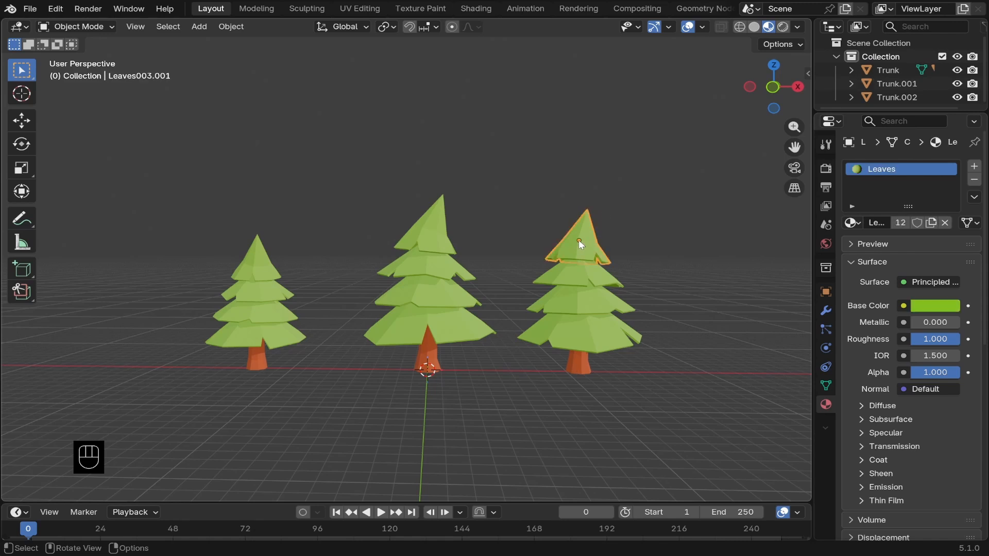
scroll(579, 240, "up", 2)
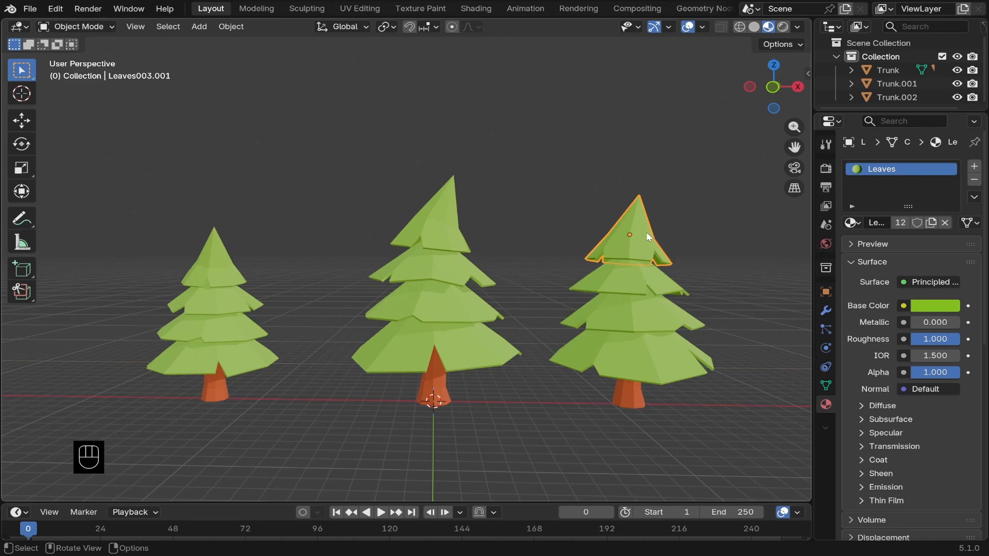
scroll(637, 233, "up", 2)
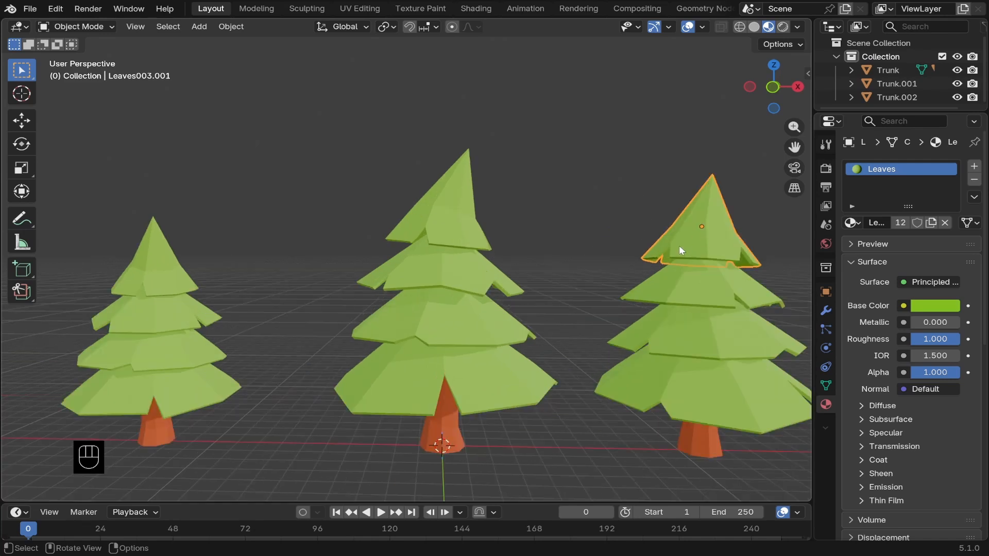
middle_click_drag(686, 261, 519, 245, "shift")
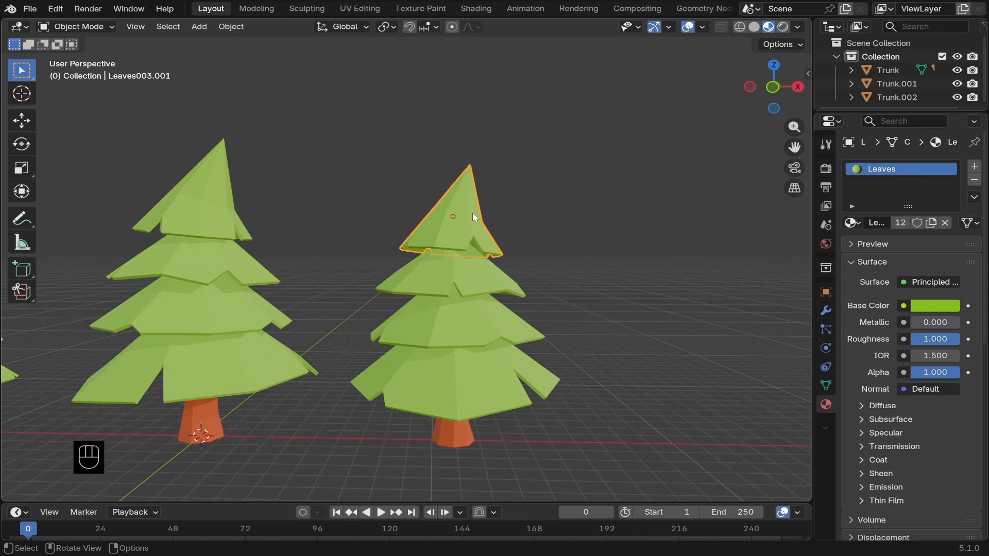
key("Tab")
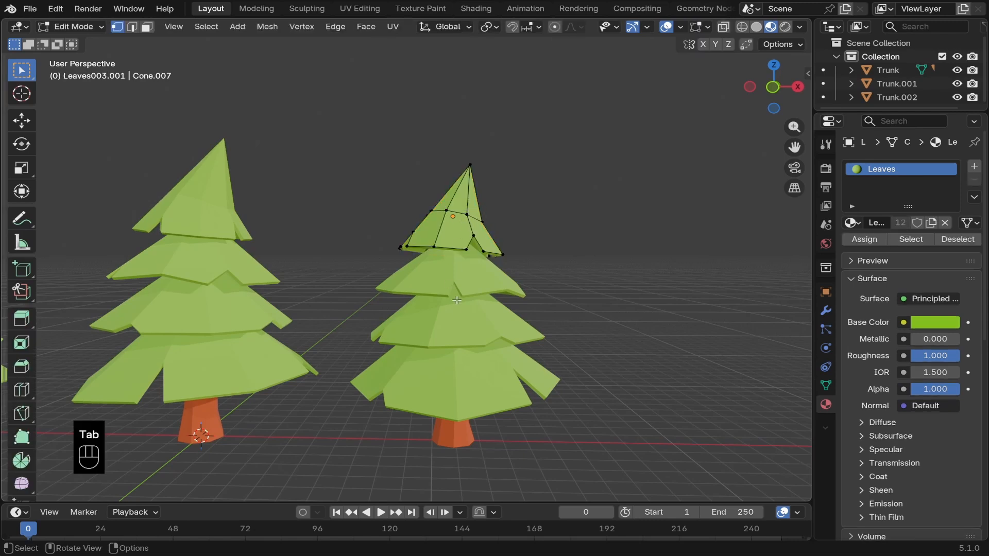
left_click(478, 219, "alt")
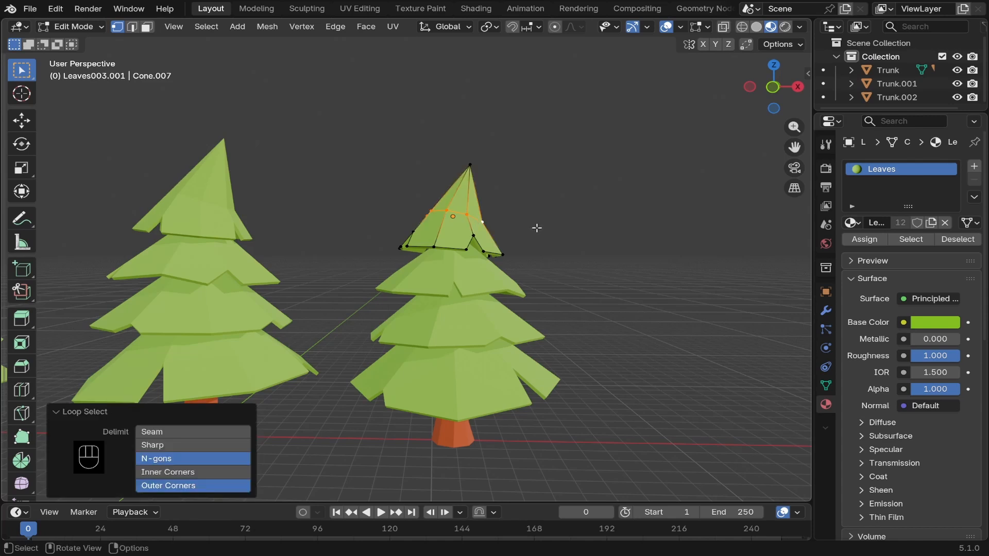
key("x")
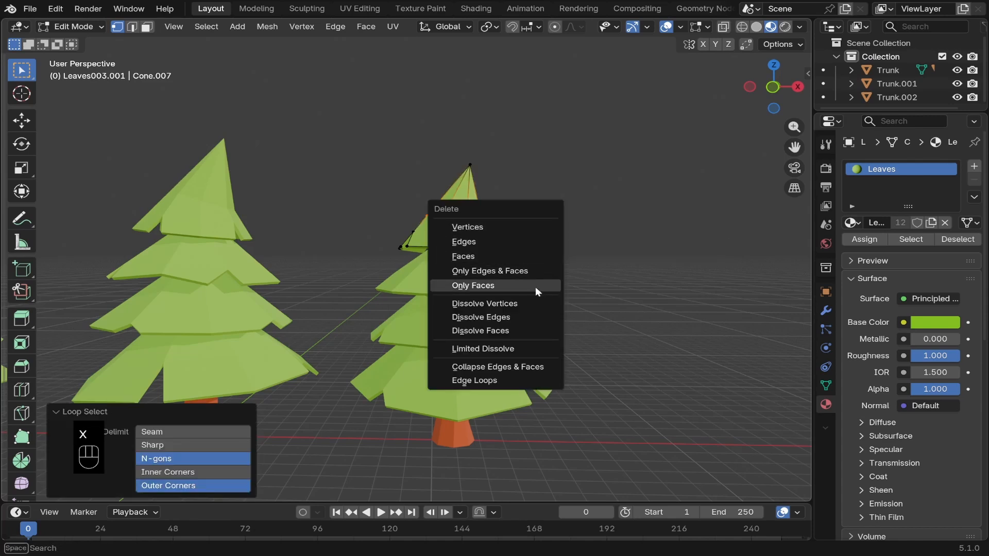
left_click(495, 317)
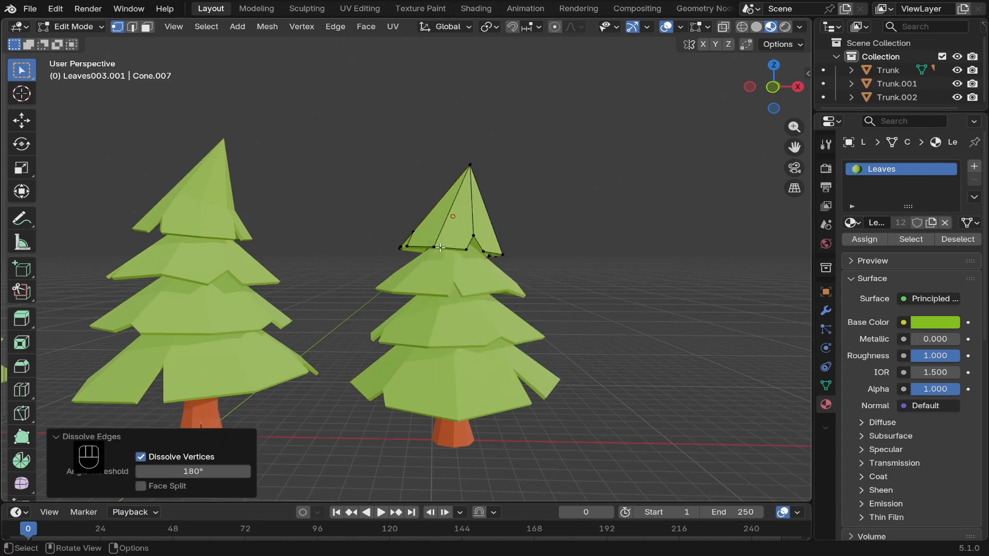
key("Tab")
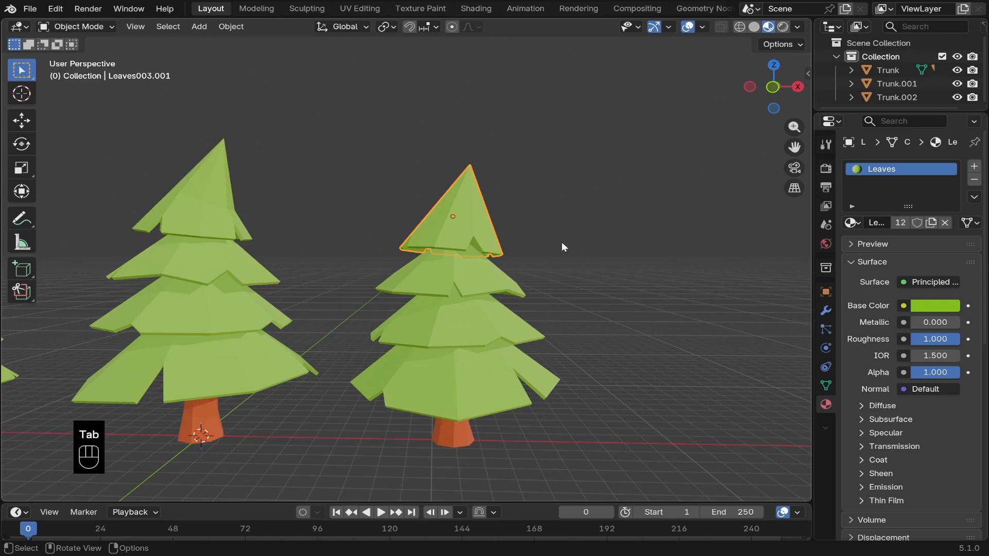
- Set the scene's color management view transform to Standard
scroll(562, 242, "down", 3)
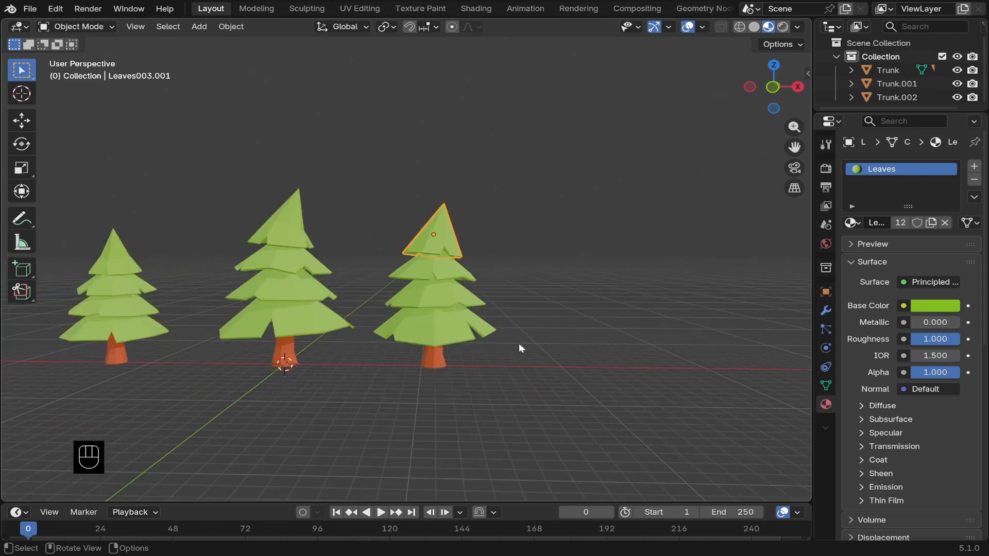
middle_click_drag(464, 360, 410, 427, "shift")
scroll(463, 414, "up", 2)
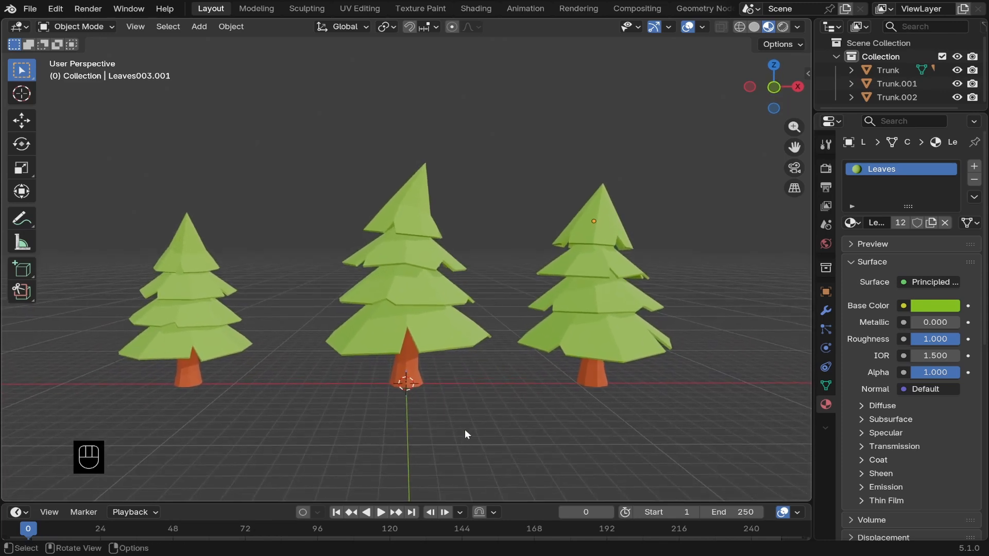
left_click(825, 168)
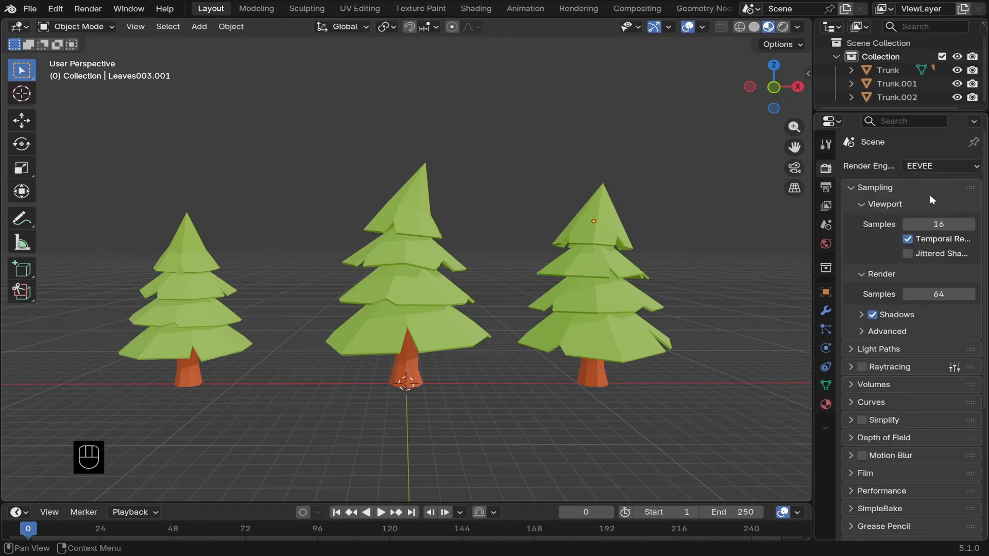
scroll(887, 468, "down", 6)
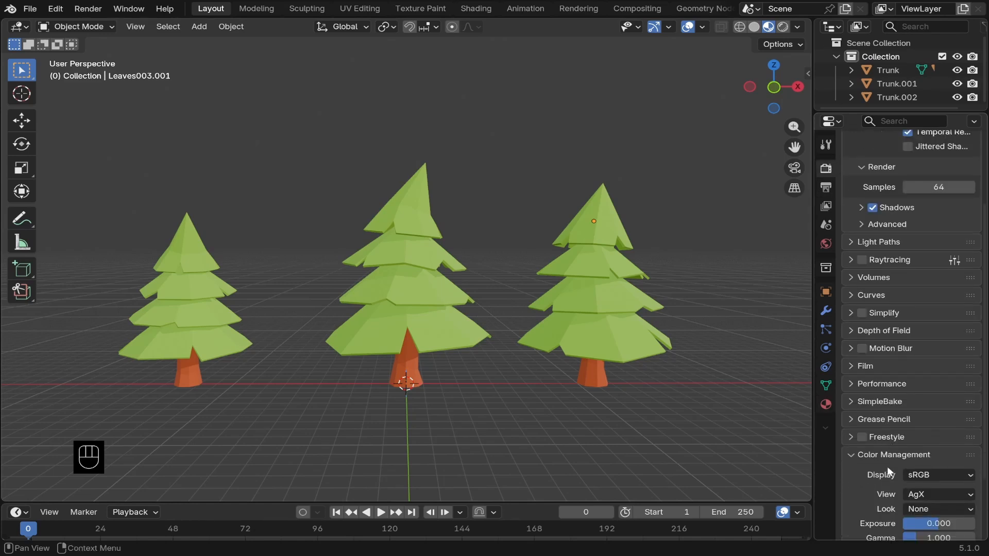
scroll(893, 448, "down", 1)
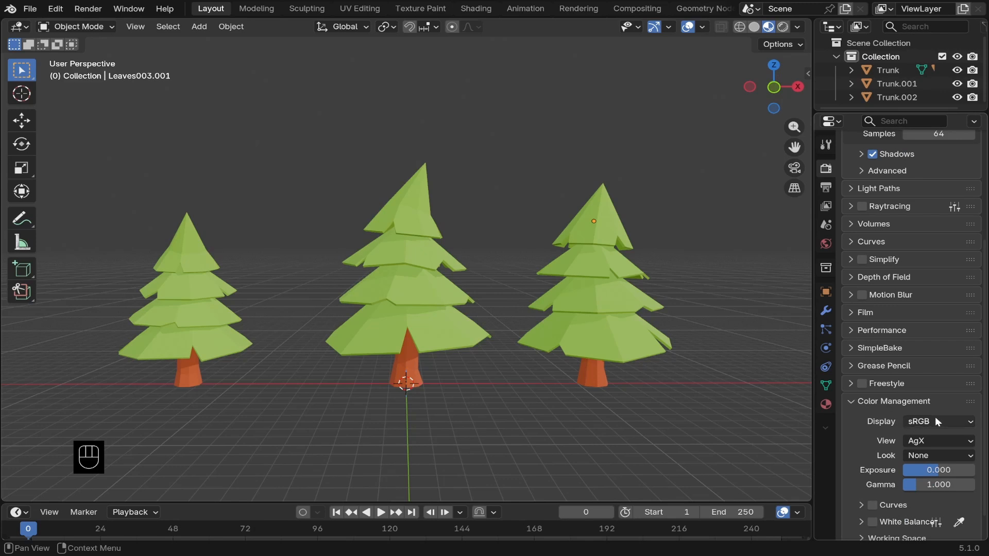
left_click(921, 442)
left_click(880, 311)
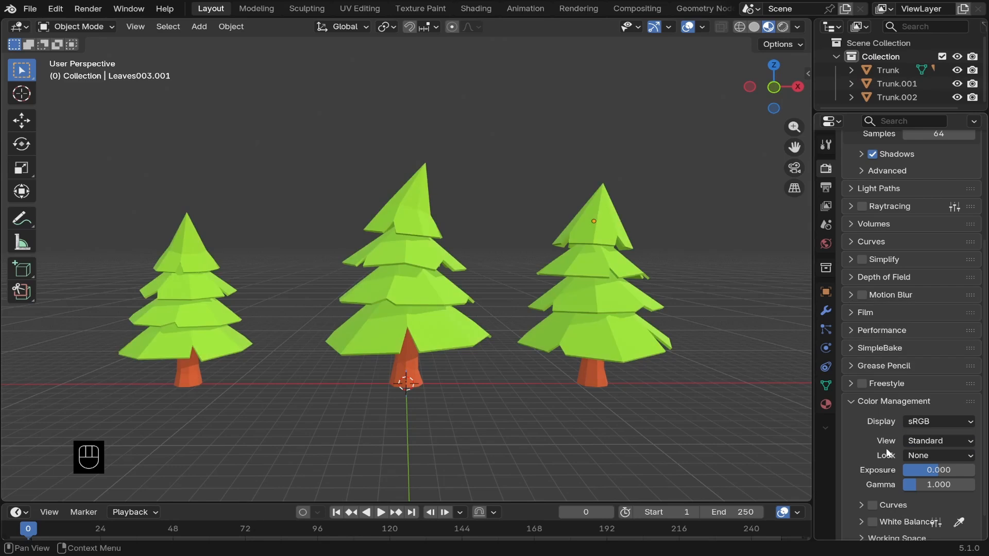
- Set the color management look to Medium High Contrast, after trying Medium Contrast
left_click(971, 459)
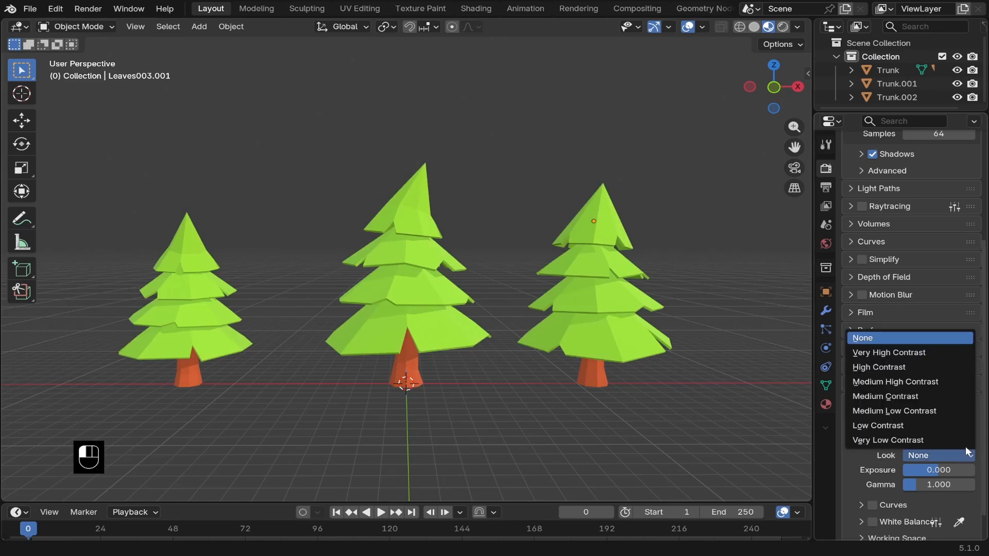
left_click(911, 398)
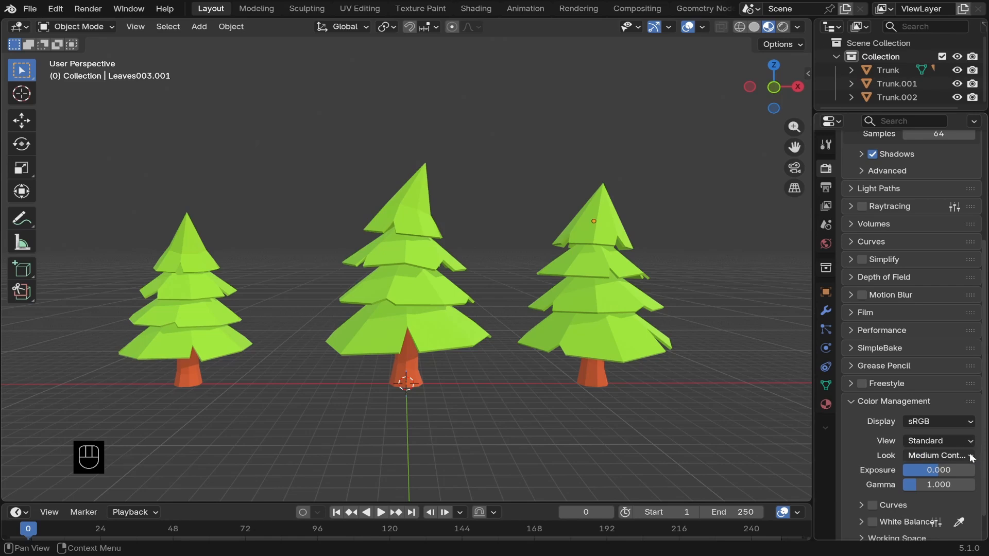
left_click(972, 457)
left_click(916, 382)
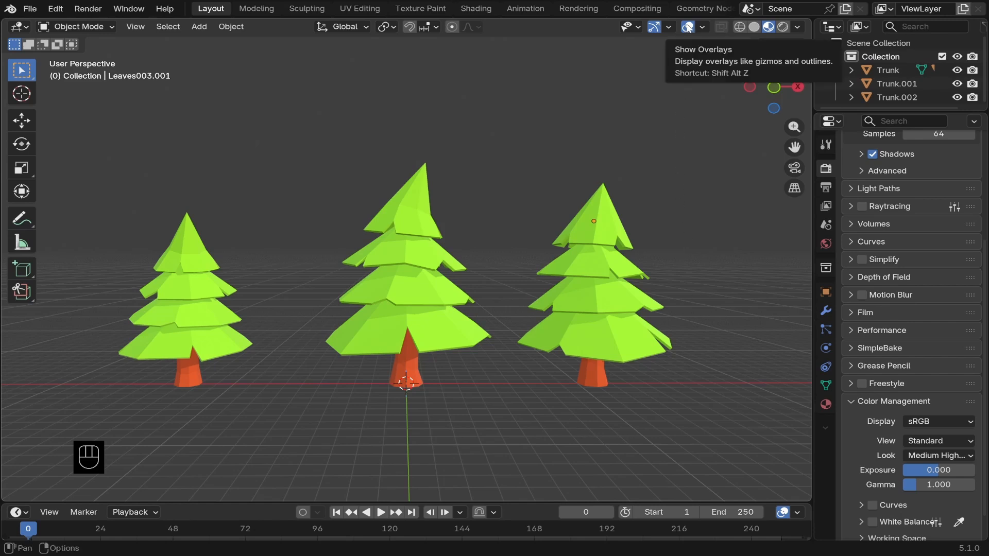
- Move the whole tree at the positive X end about 1.76 m farther out along the X axis
left_click(687, 27)
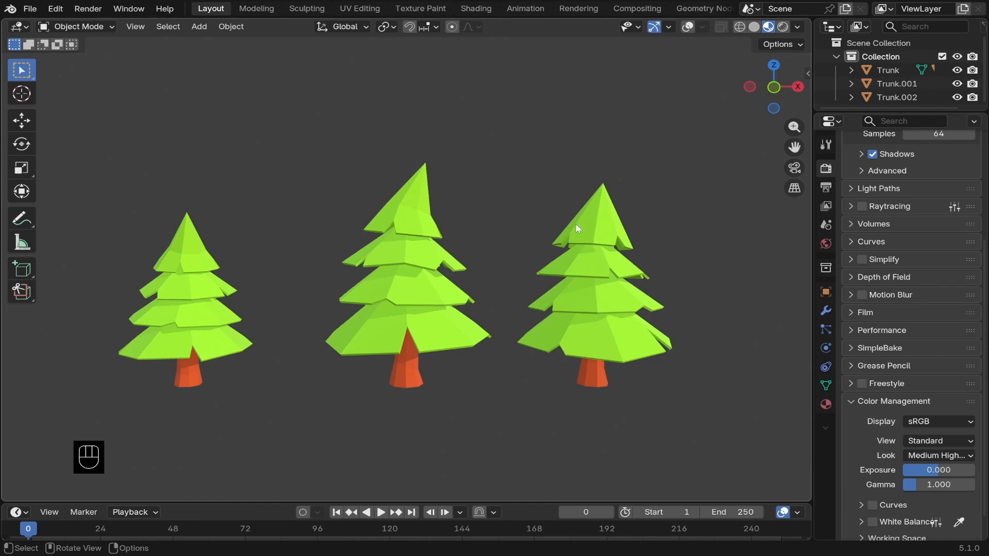
left_click_drag(540, 194, 681, 386)
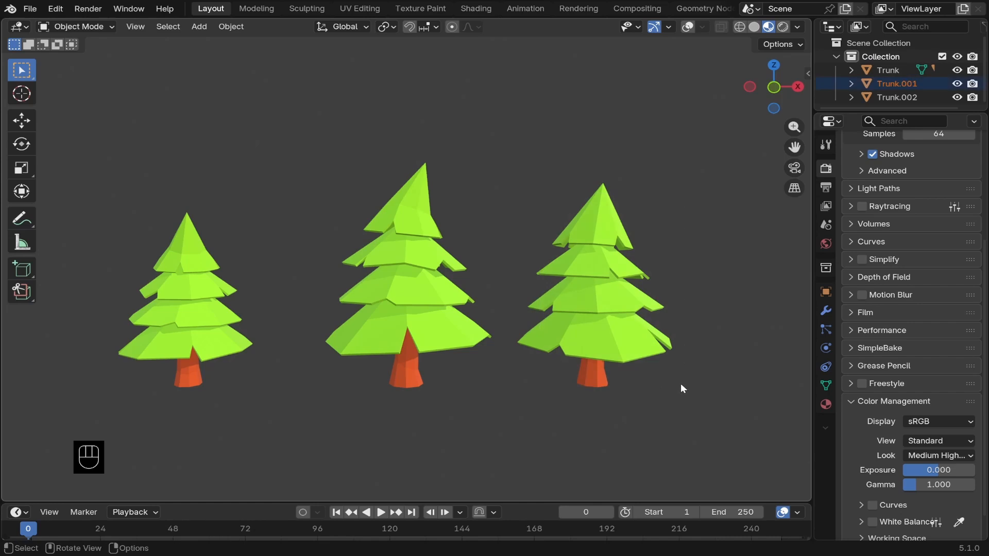
left_click_drag(569, 186, 666, 393)
left_click(688, 27)
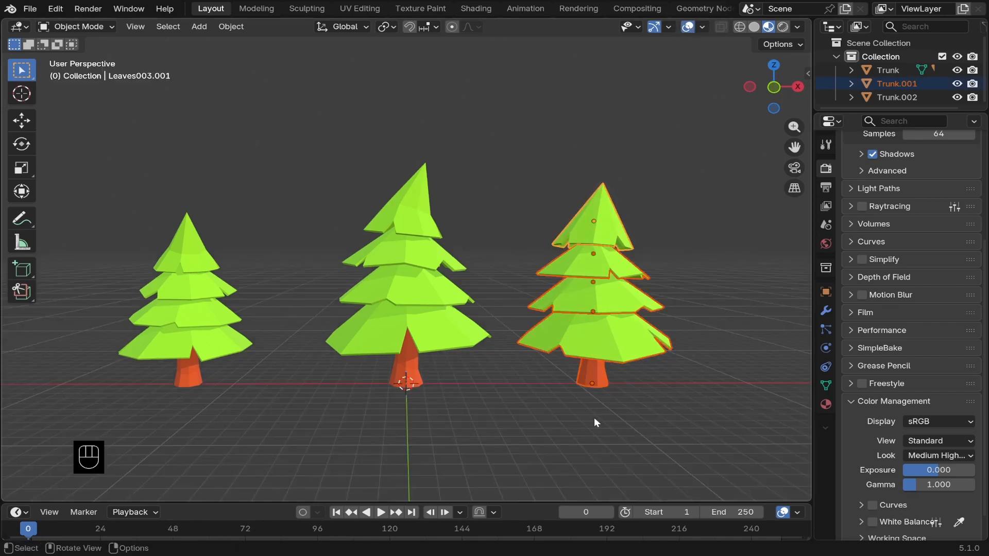
key("g")
key("x")
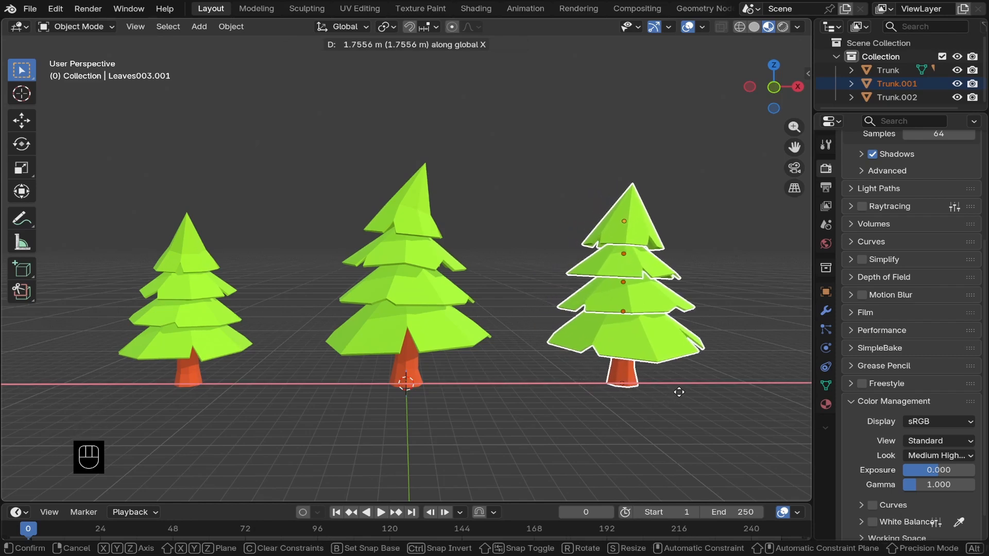
left_click(678, 393)
left_click(536, 446)
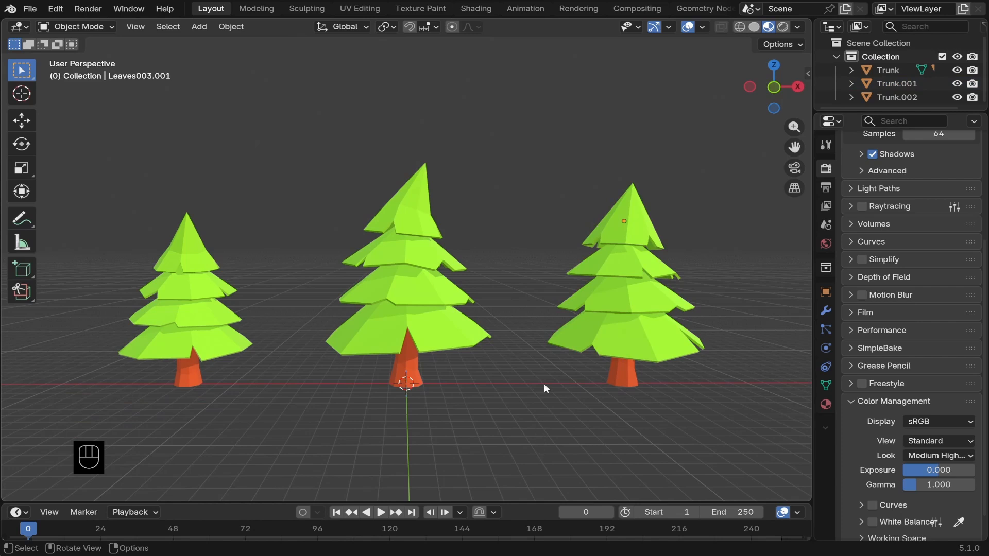
- Hide the viewport overlays and render a viewport preview of the three trees
left_click(688, 27)
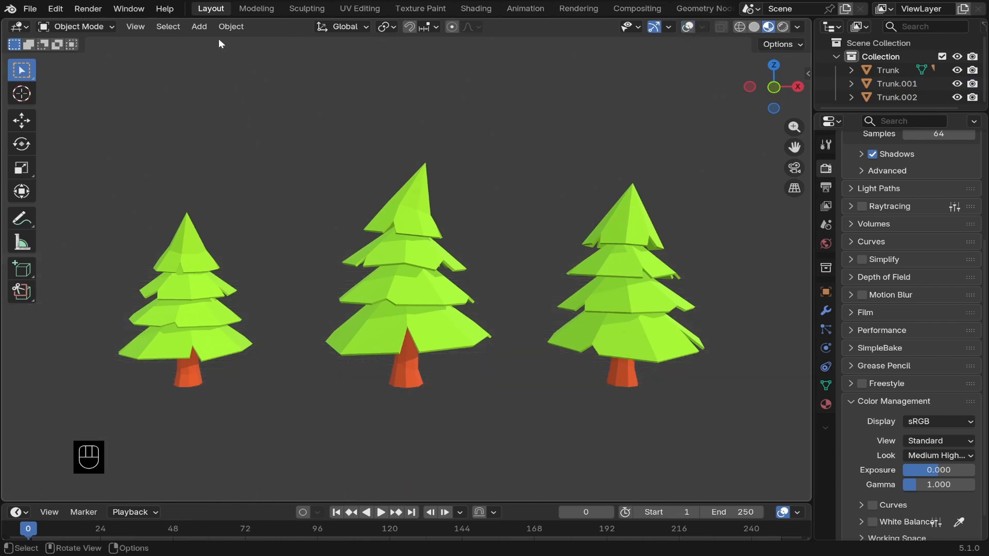
left_click(136, 28)
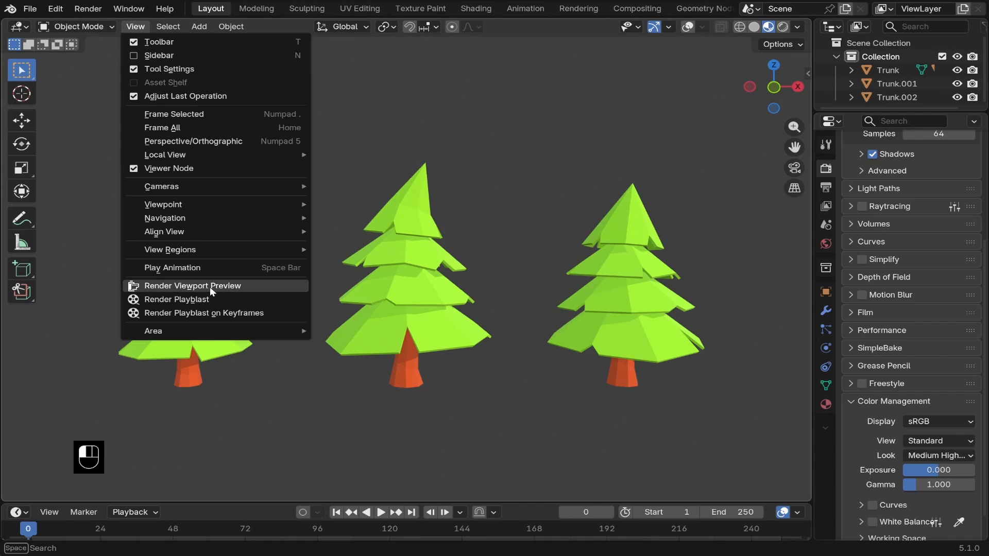
left_click(252, 285)
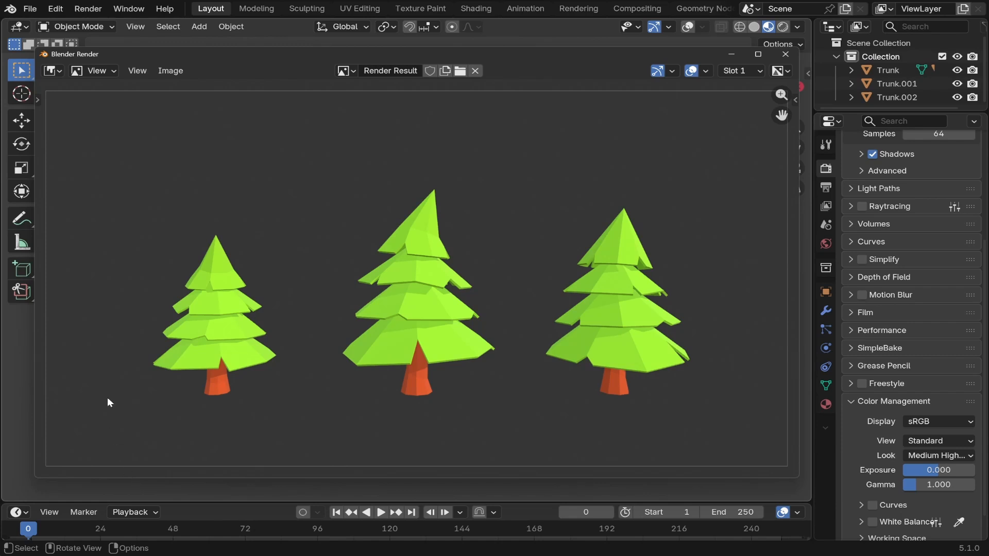
left_click(167, 70)
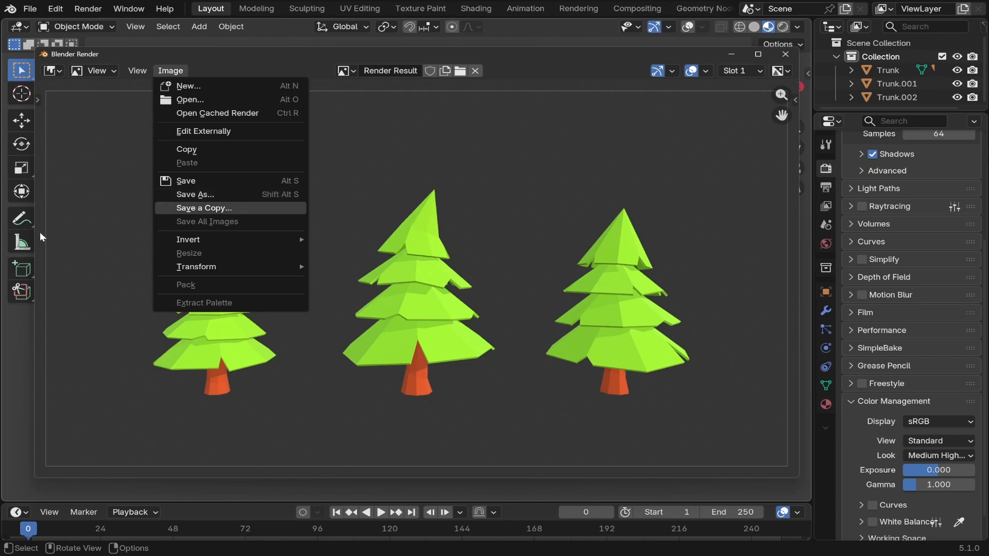
left_click(74, 230)
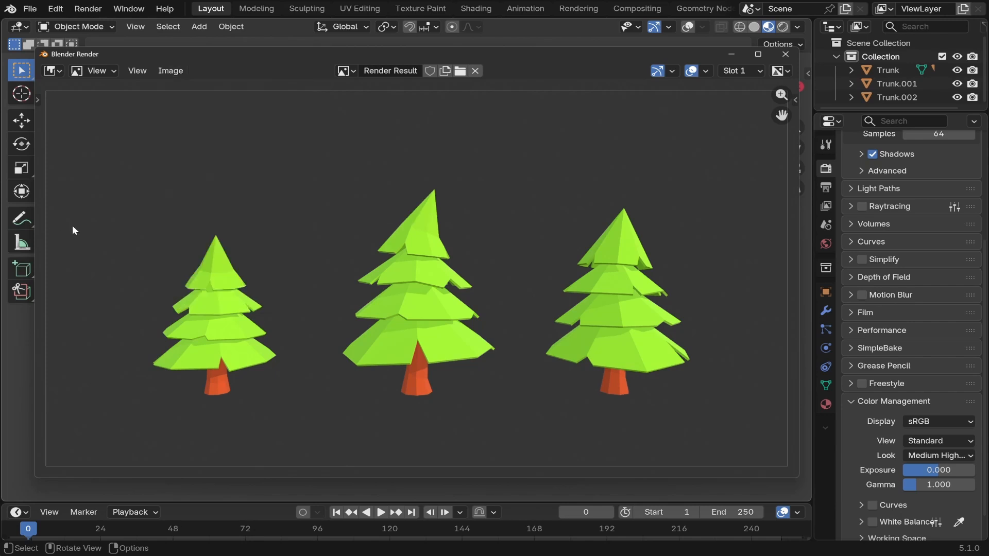